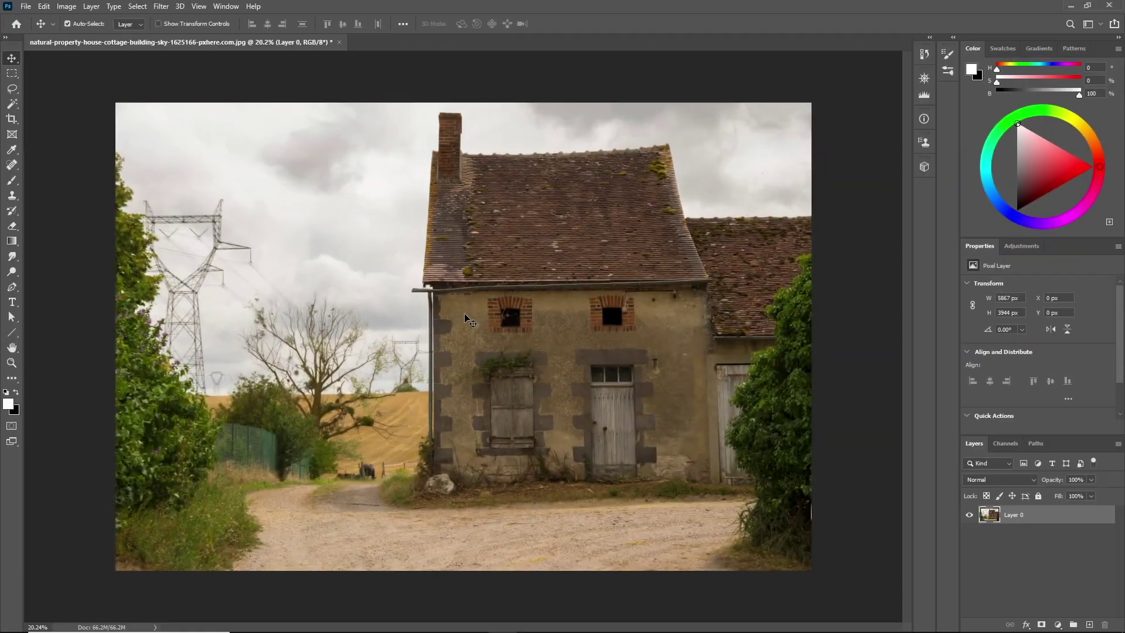
Step: Open the snow texture AdobeStock_75641668.jpeg and zoom out to see the whole image
click(26, 7)
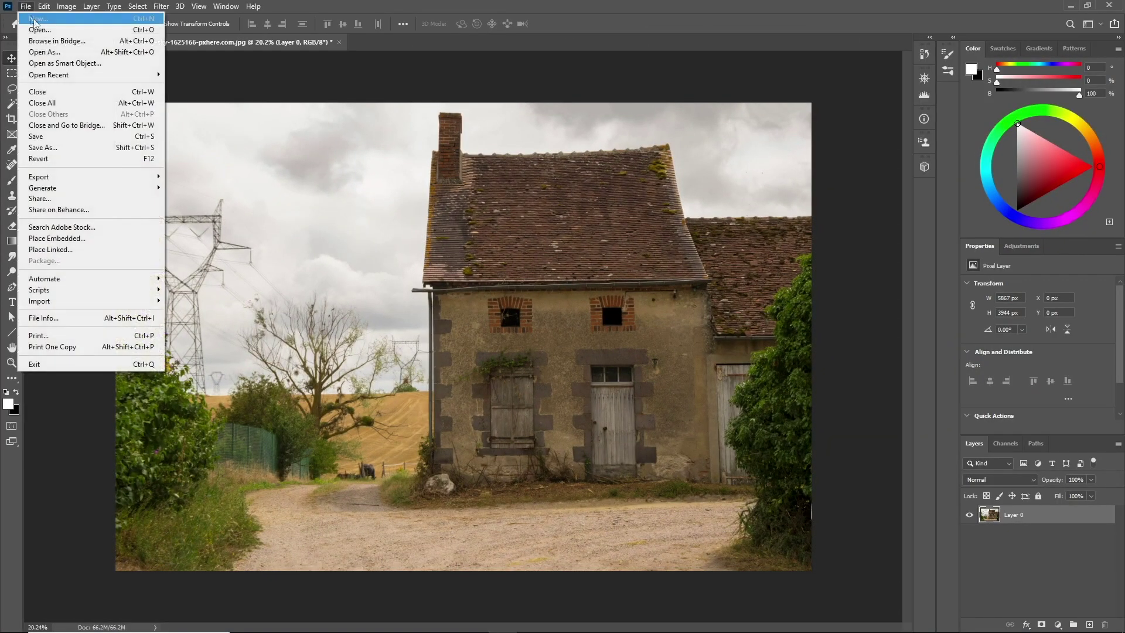
click(36, 32)
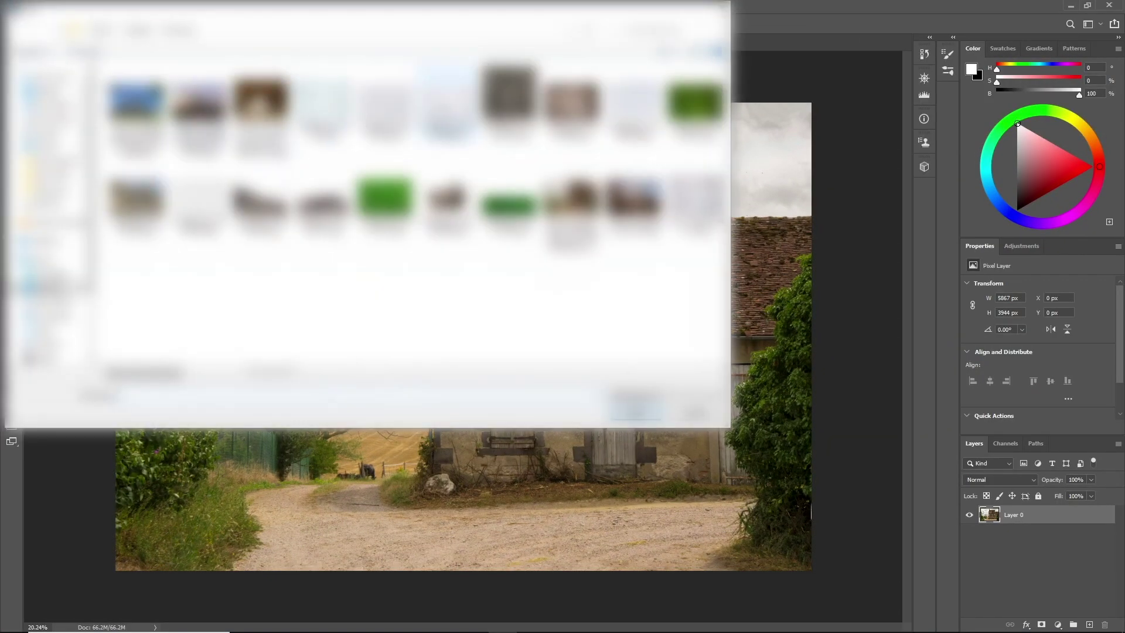
double_click(448, 101)
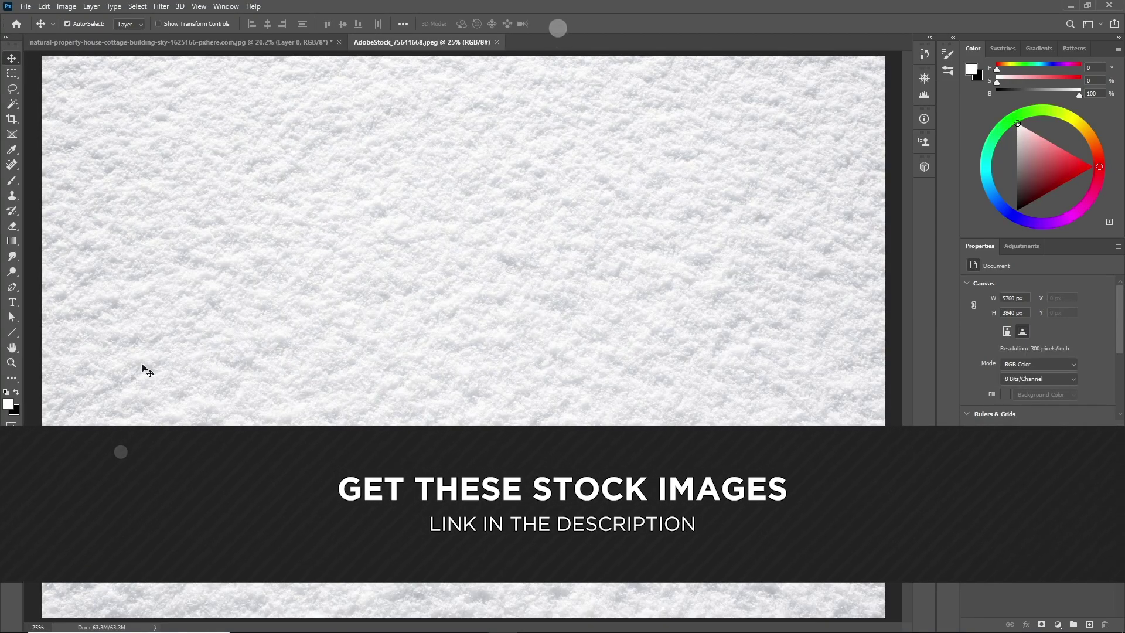
click(12, 363)
drag(422, 297, 407, 306)
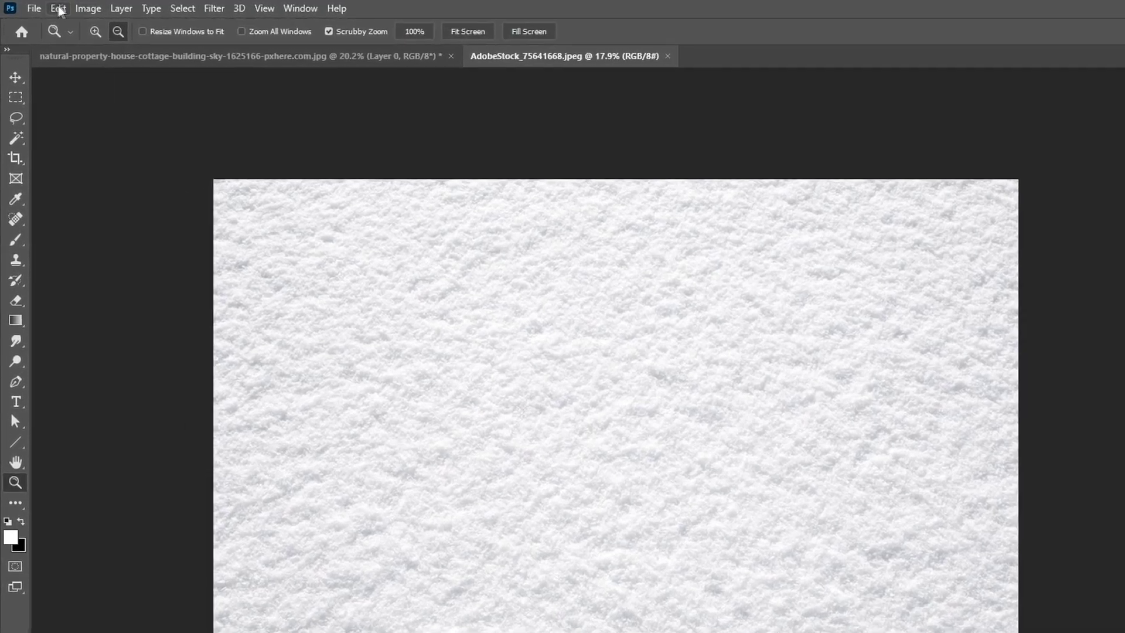
Step: Define the snow image as a pattern under its default name, then return to the Move tool
click(44, 6)
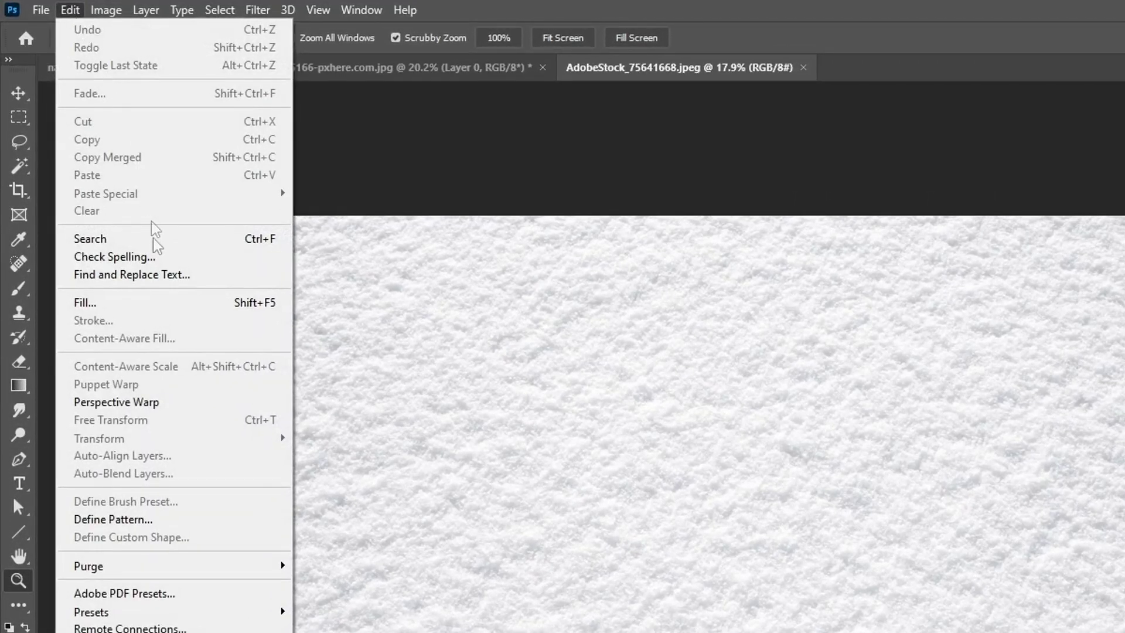
click(148, 520)
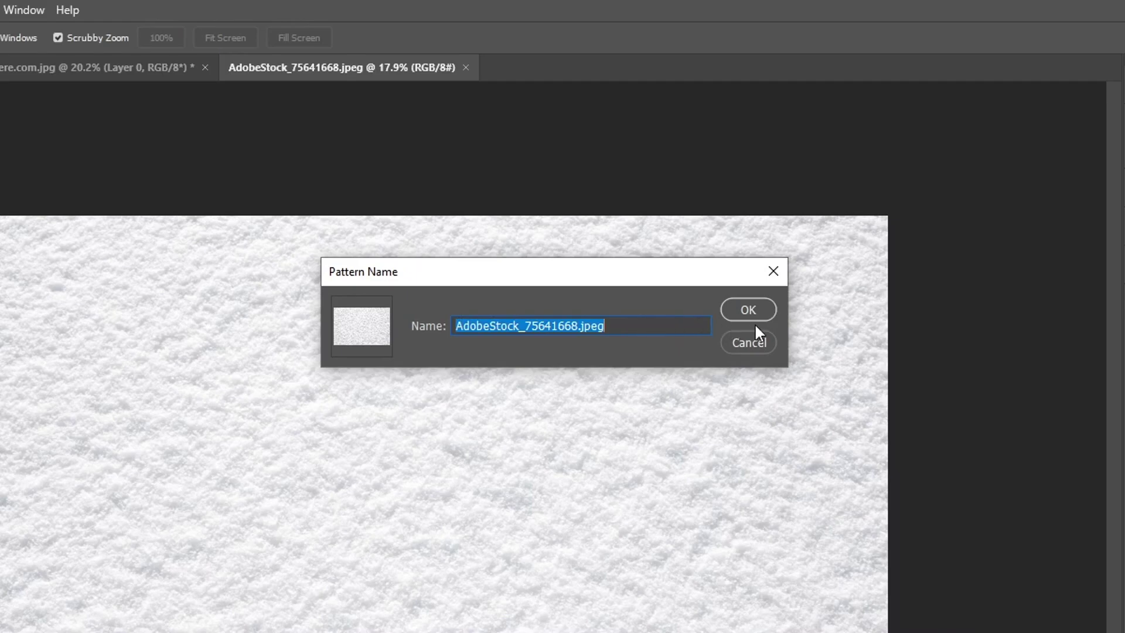
click(744, 306)
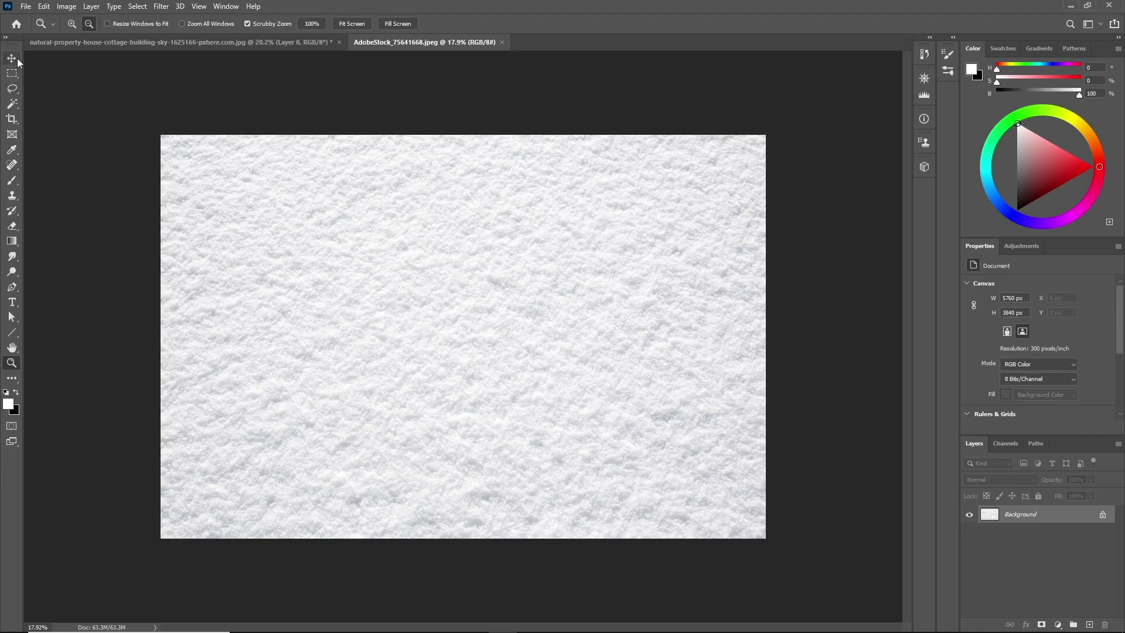
click(17, 59)
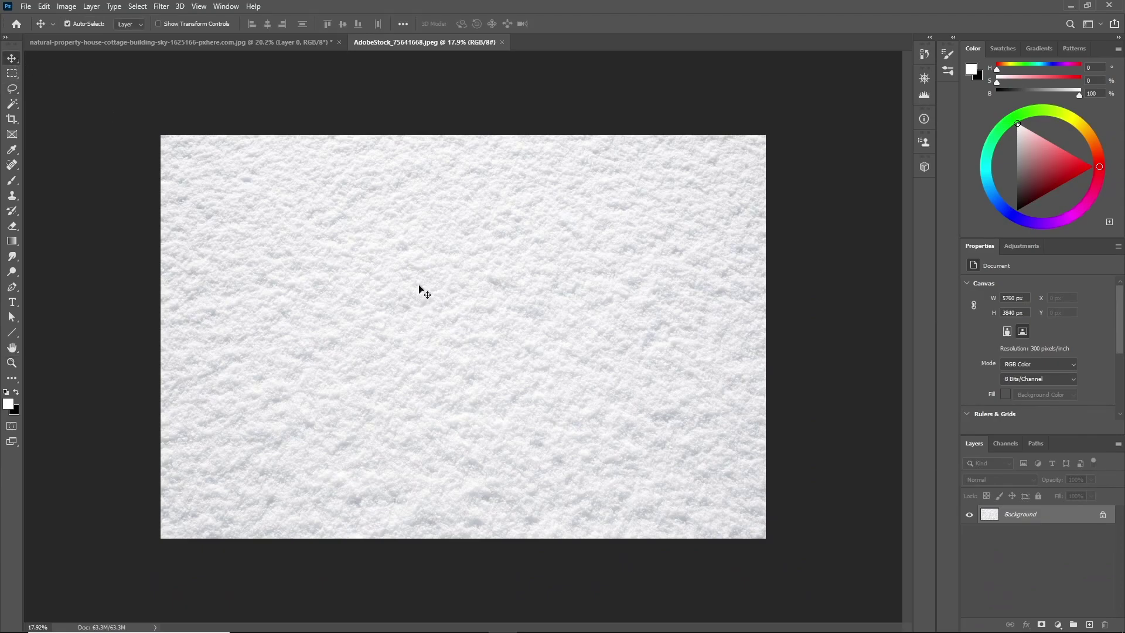
Step: Close the snow tab and add a Color Lookup layer using Moonlight.3DL on the cottage photo
click(502, 42)
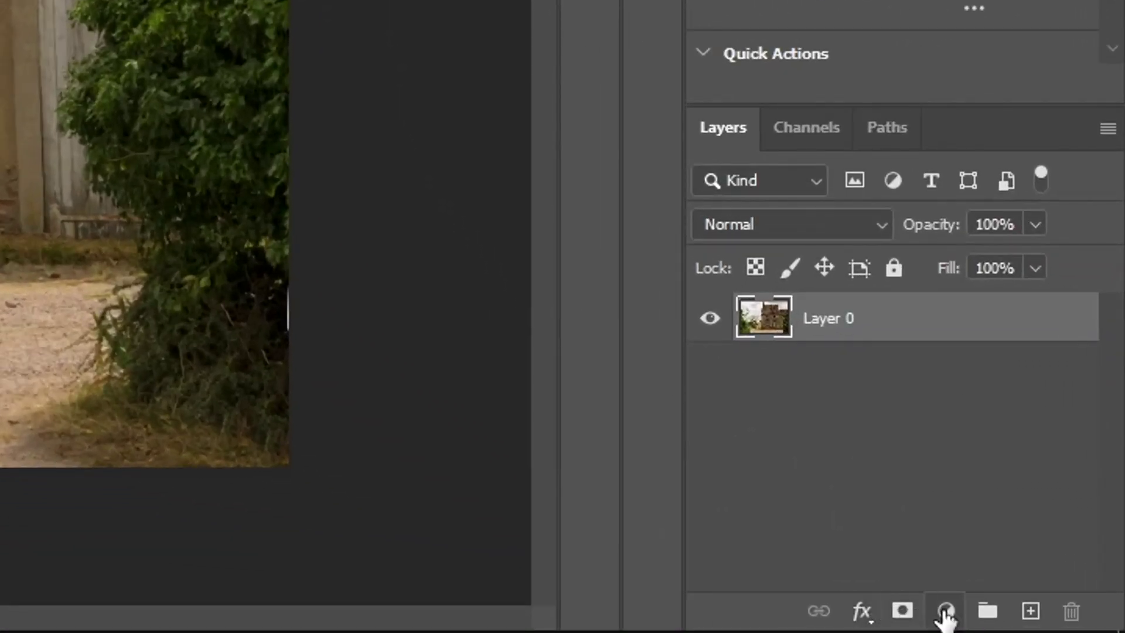
click(946, 611)
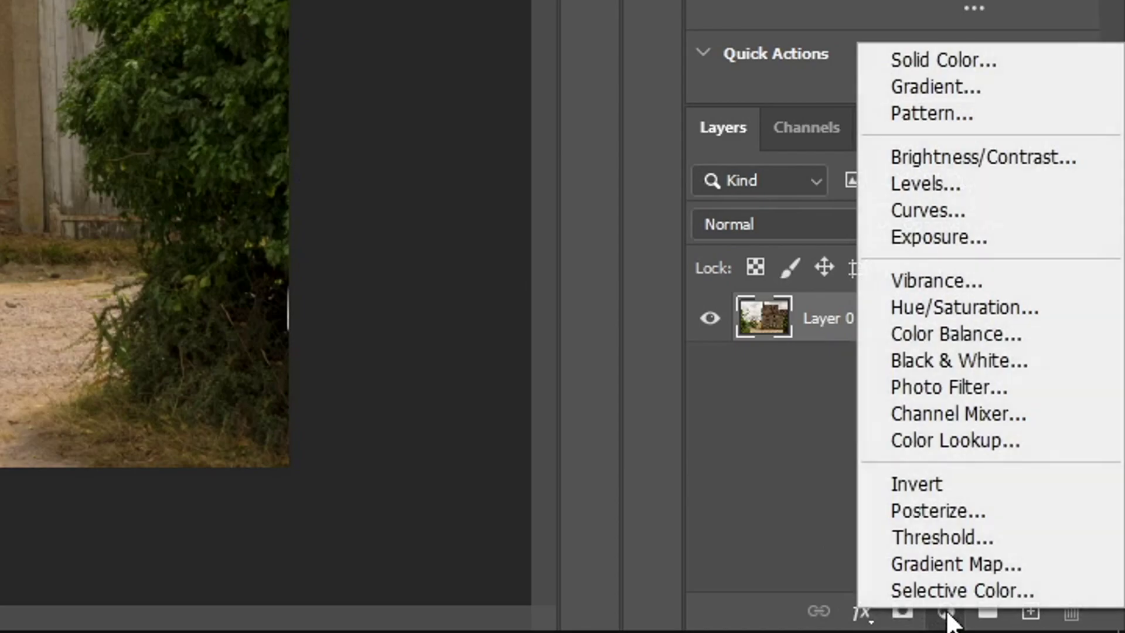
click(967, 440)
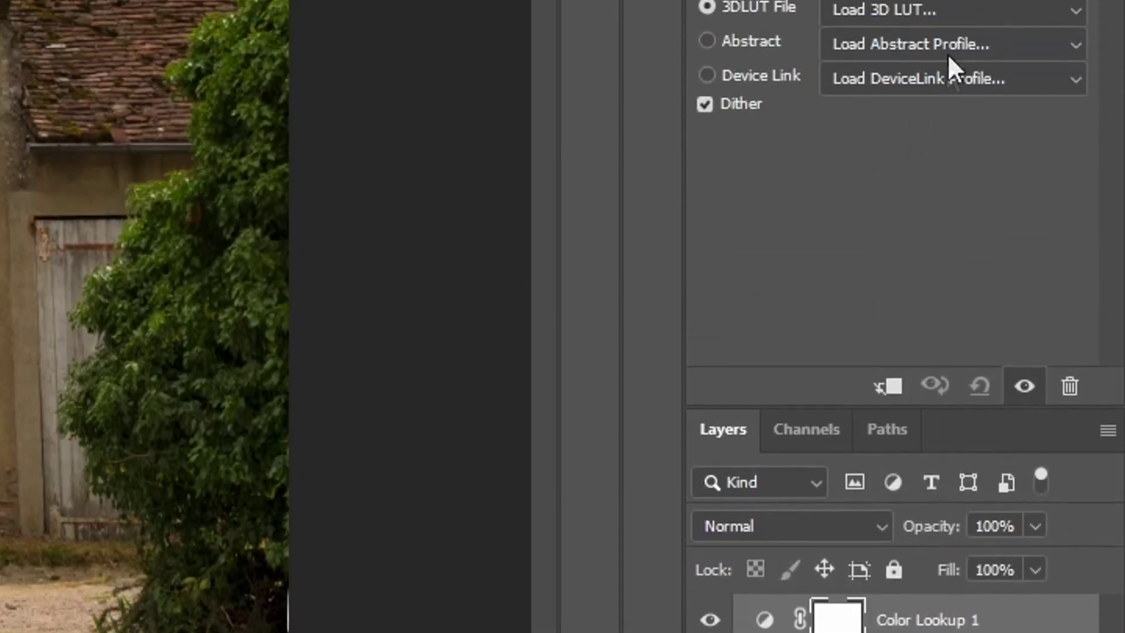
click(979, 8)
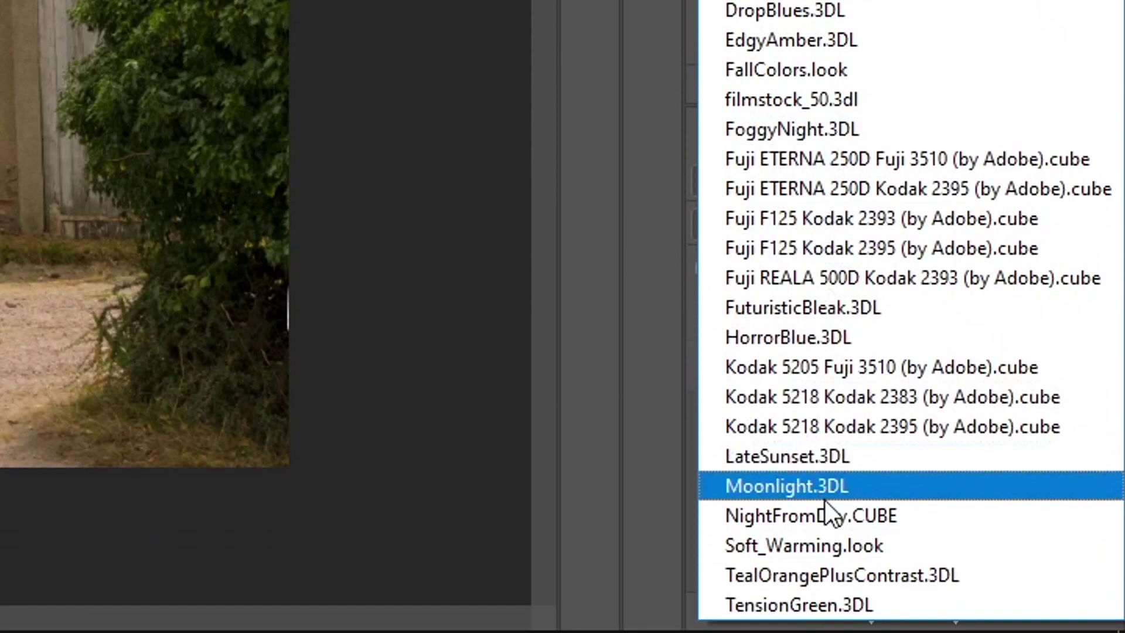
click(818, 497)
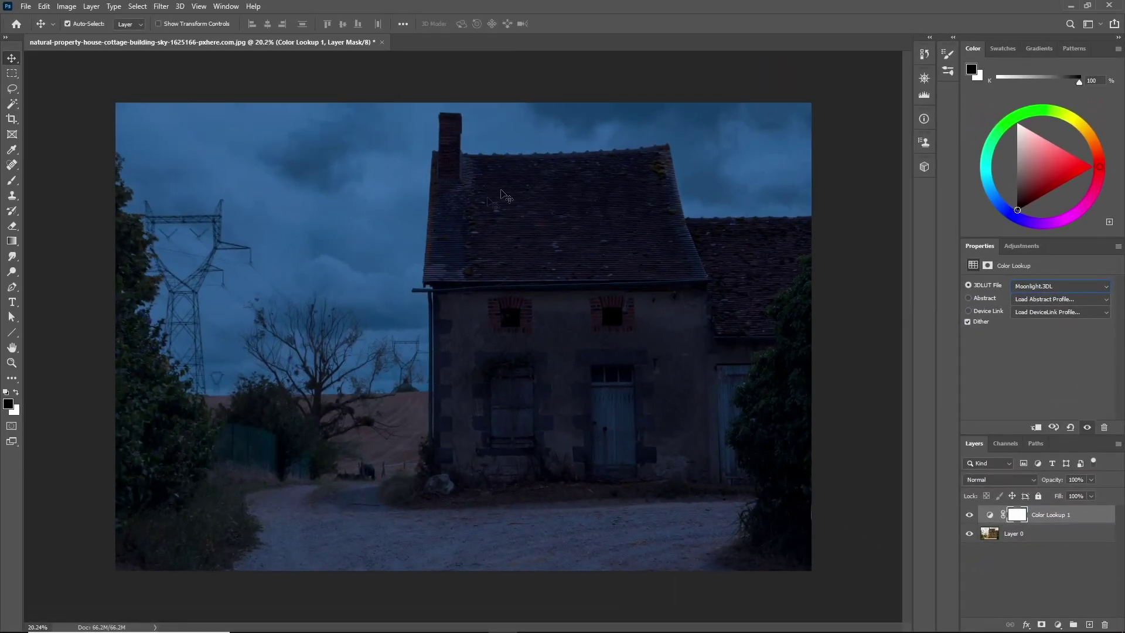
Step: Duplicate Layer 0 above Color Lookup 1, set it to Screen, and darken its midtones with Levels
click(1045, 540)
drag(1054, 538, 1057, 514)
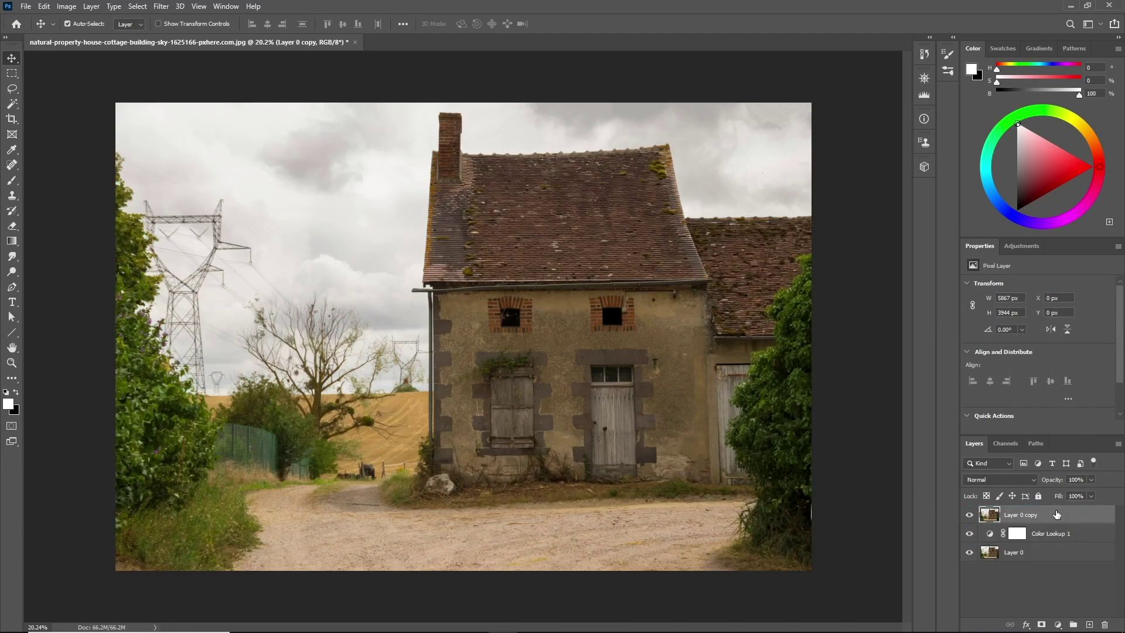
click(1005, 485)
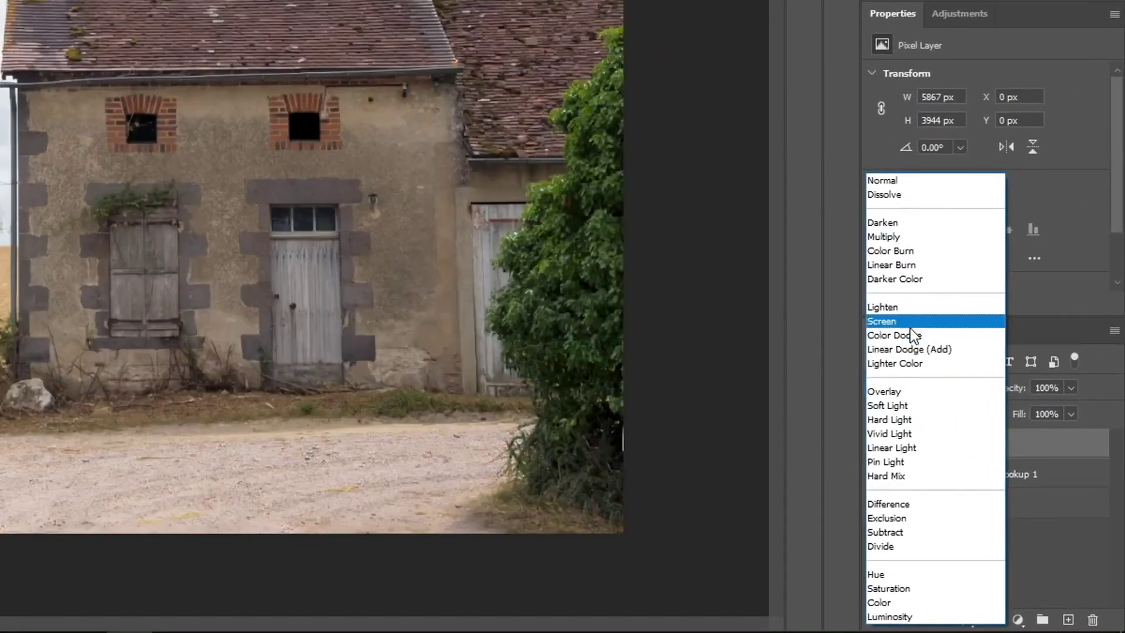
click(991, 435)
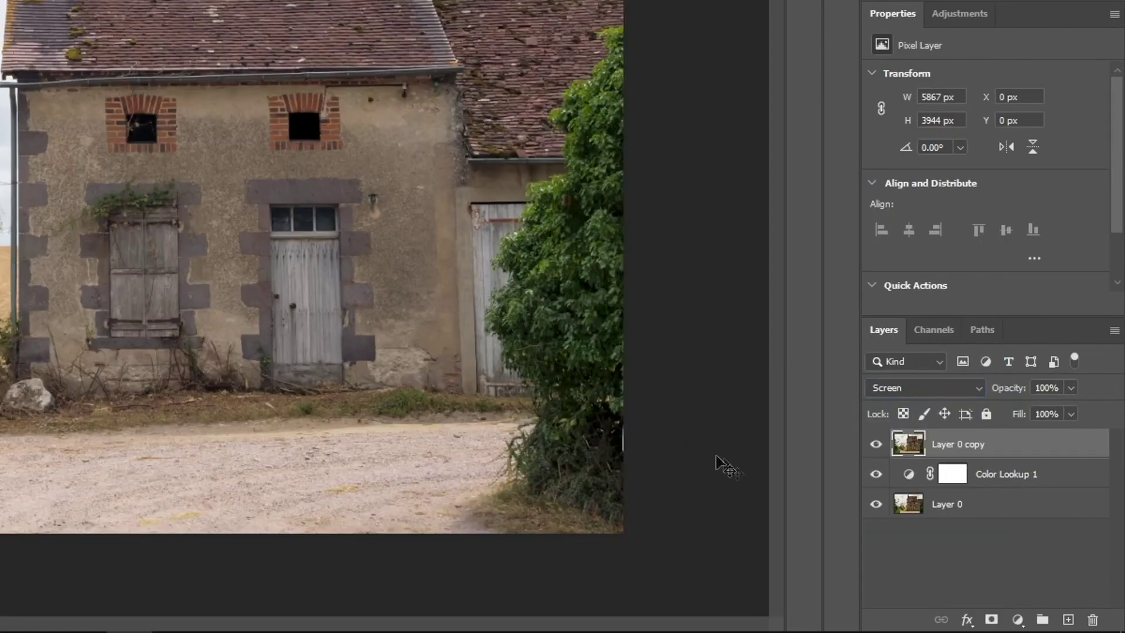
key(ctrl+l)
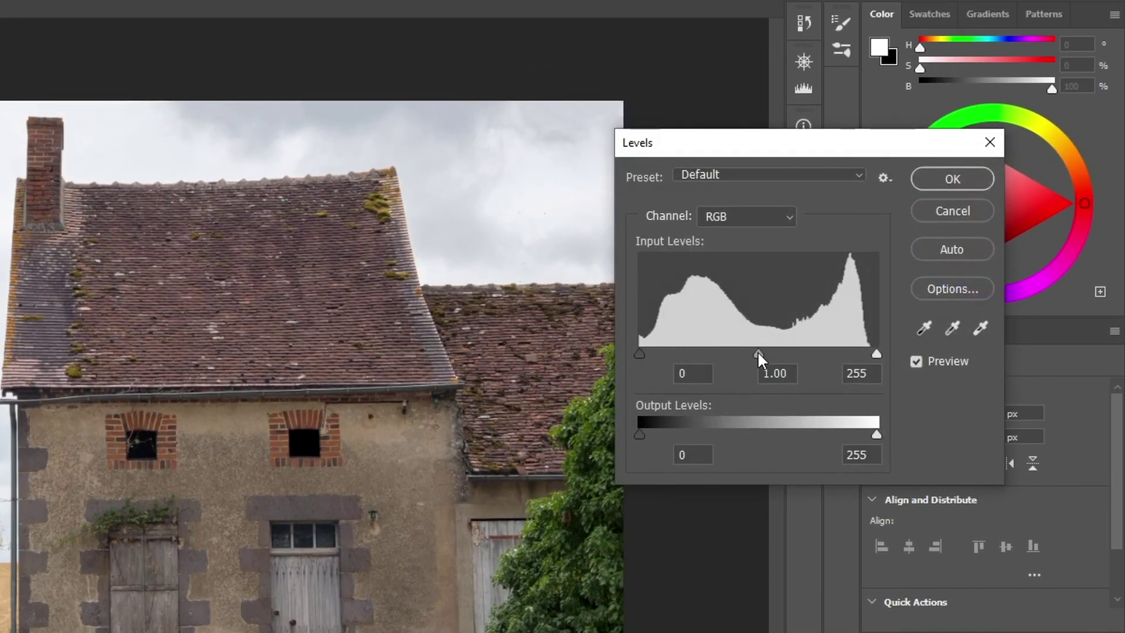
drag(759, 351, 829, 349)
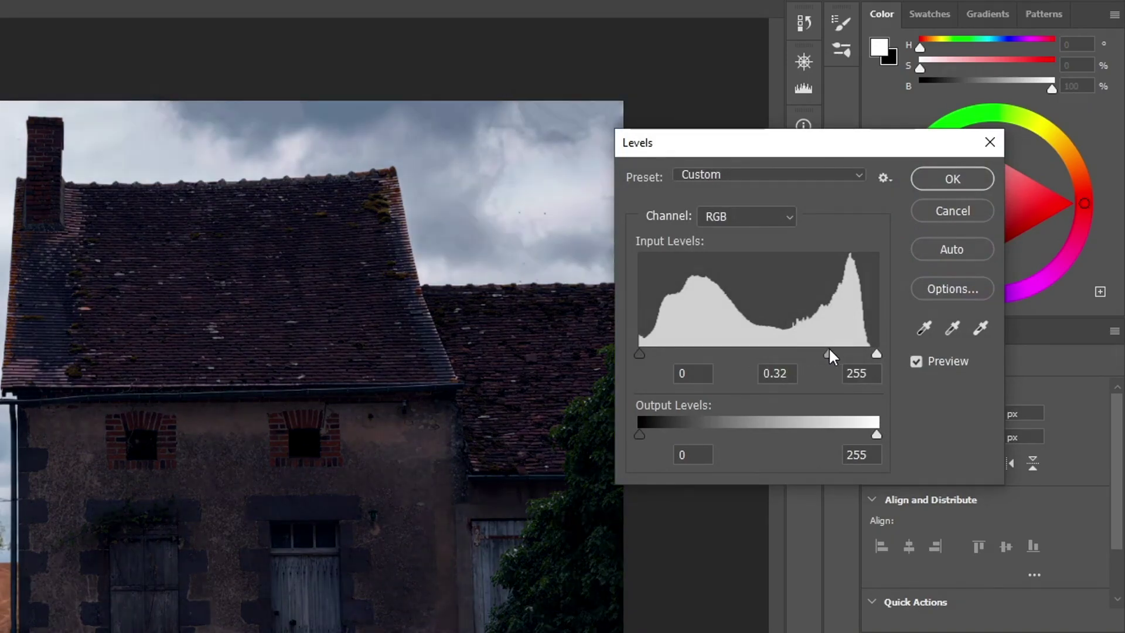
click(953, 179)
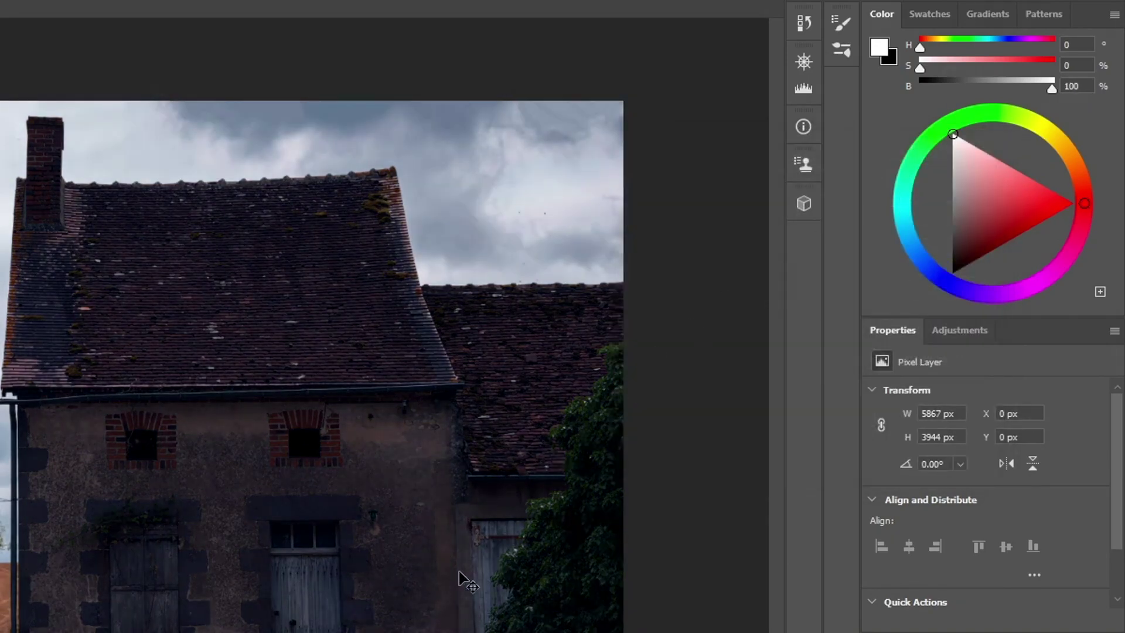
Step: Colorize the copy with Hue 211, Saturation 23 and Lightness -19
key(ctrl+u)
drag(754, 423, 705, 418)
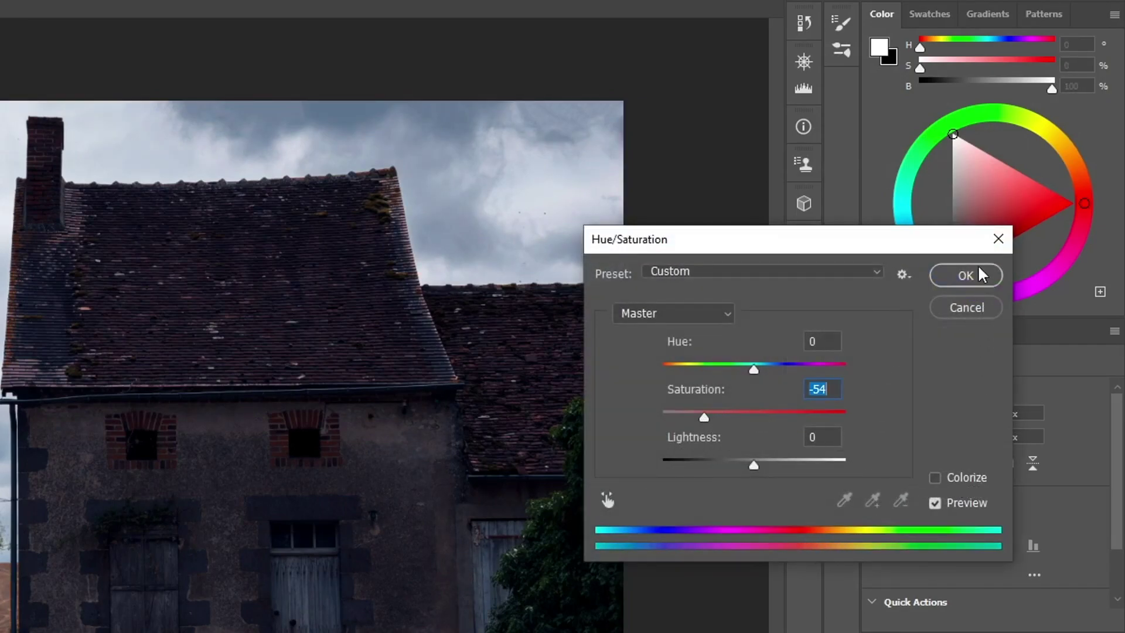
click(936, 477)
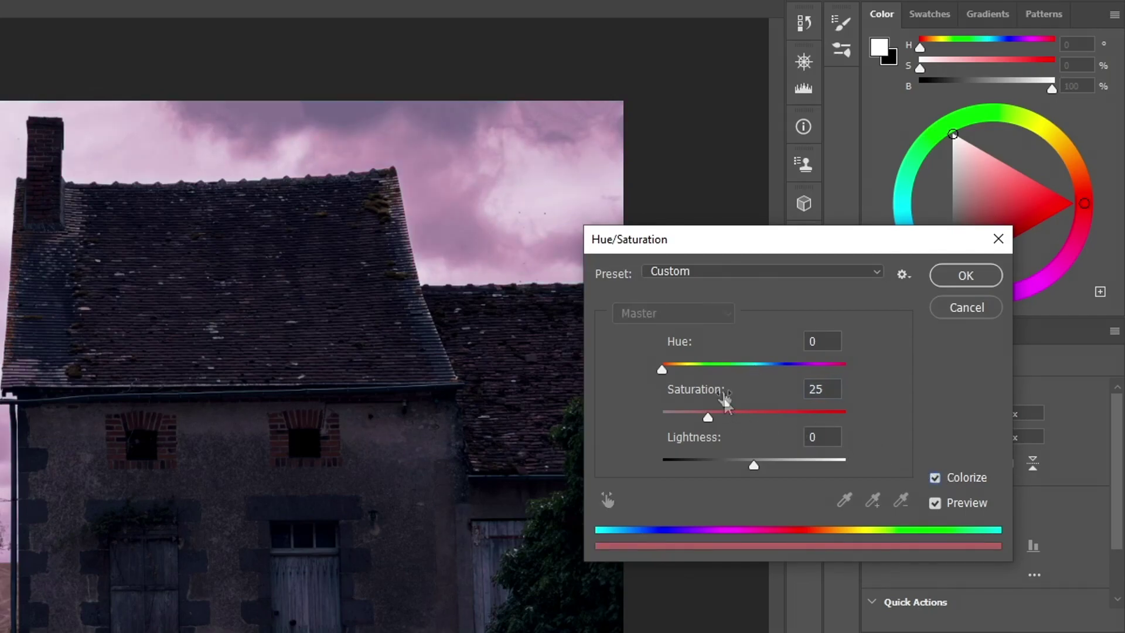
drag(661, 370, 768, 368)
drag(710, 417, 699, 419)
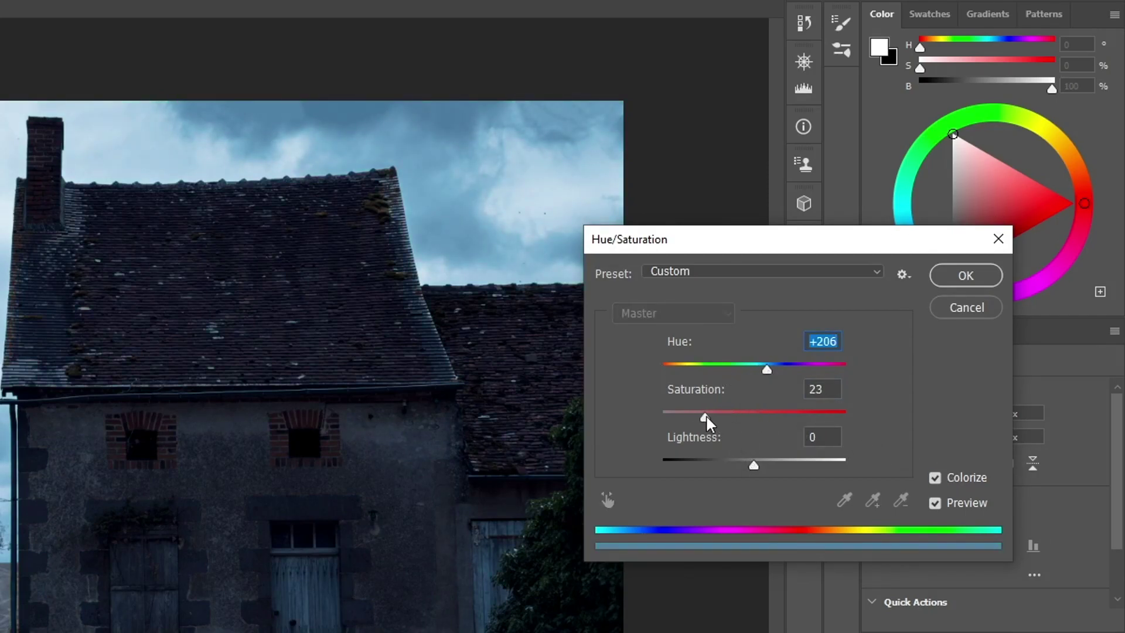
drag(767, 368, 771, 371)
drag(753, 462, 736, 462)
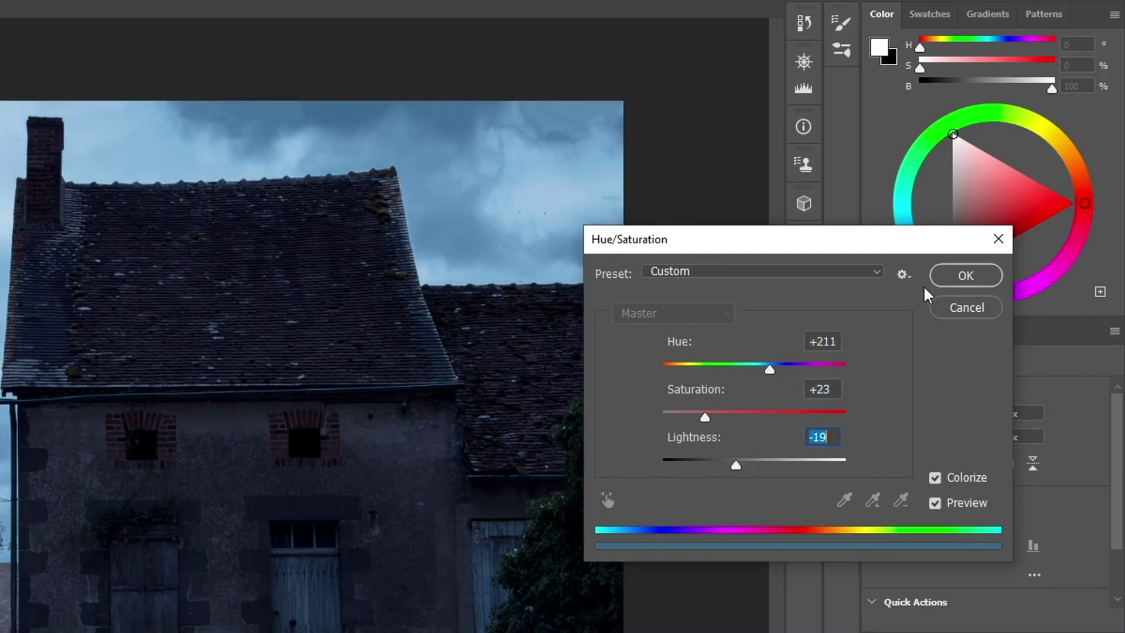
click(948, 276)
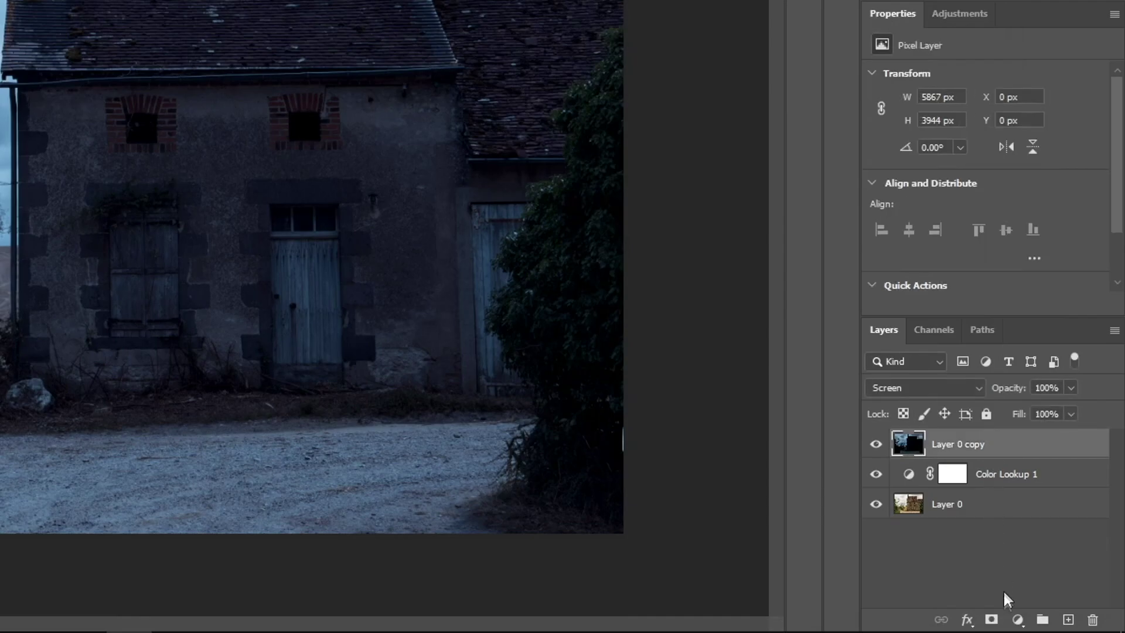
Step: Add an inverted mask, paint white over the sky and house, then merge all three layers
click(992, 619)
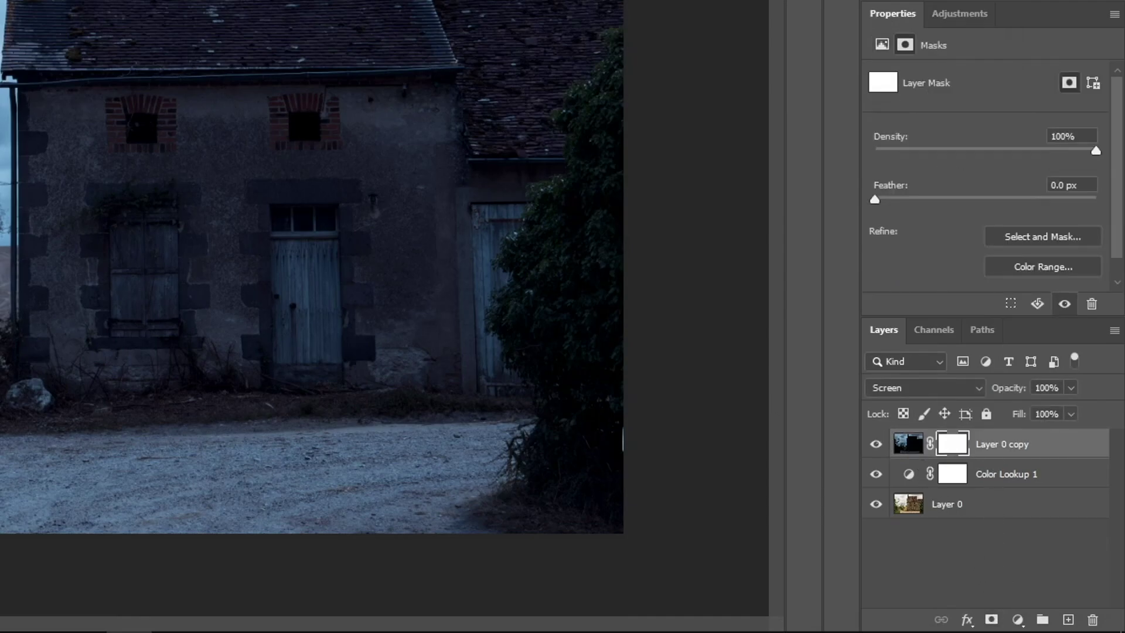
key(ctrl+i)
key(b)
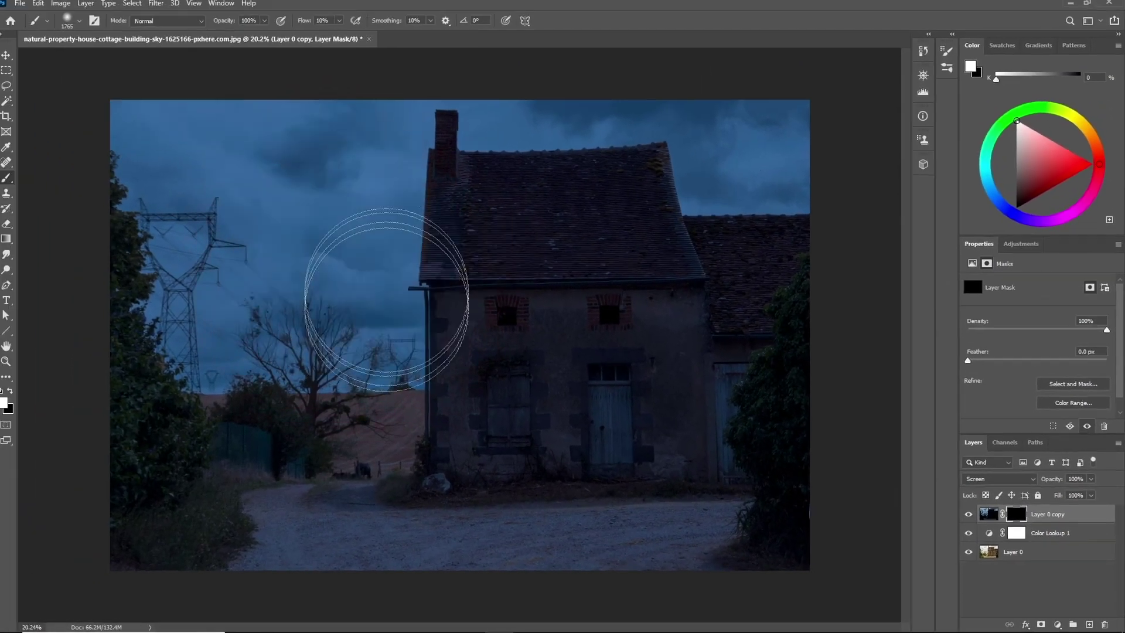
mouse_move(387, 301)
mouse_down()
mouse_move(363, 340)
mouse_move(170, 337)
mouse_move(58, 323)
mouse_move(2, 295)
mouse_up()
mouse_move(722, 168)
mouse_down()
mouse_move(781, 165)
mouse_move(772, 190)
mouse_move(806, 190)
mouse_up()
mouse_move(338, 238)
mouse_down()
mouse_move(423, 281)
mouse_move(299, 272)
mouse_move(245, 255)
mouse_move(219, 334)
mouse_move(311, 319)
mouse_move(195, 314)
mouse_move(126, 279)
mouse_move(156, 253)
mouse_move(147, 192)
mouse_move(312, 335)
mouse_move(399, 297)
mouse_move(379, 257)
mouse_move(285, 272)
mouse_move(317, 315)
mouse_up()
mouse_move(511, 268)
mouse_down()
mouse_move(557, 309)
mouse_move(573, 286)
mouse_move(750, 324)
mouse_up()
drag(553, 307, 404, 312)
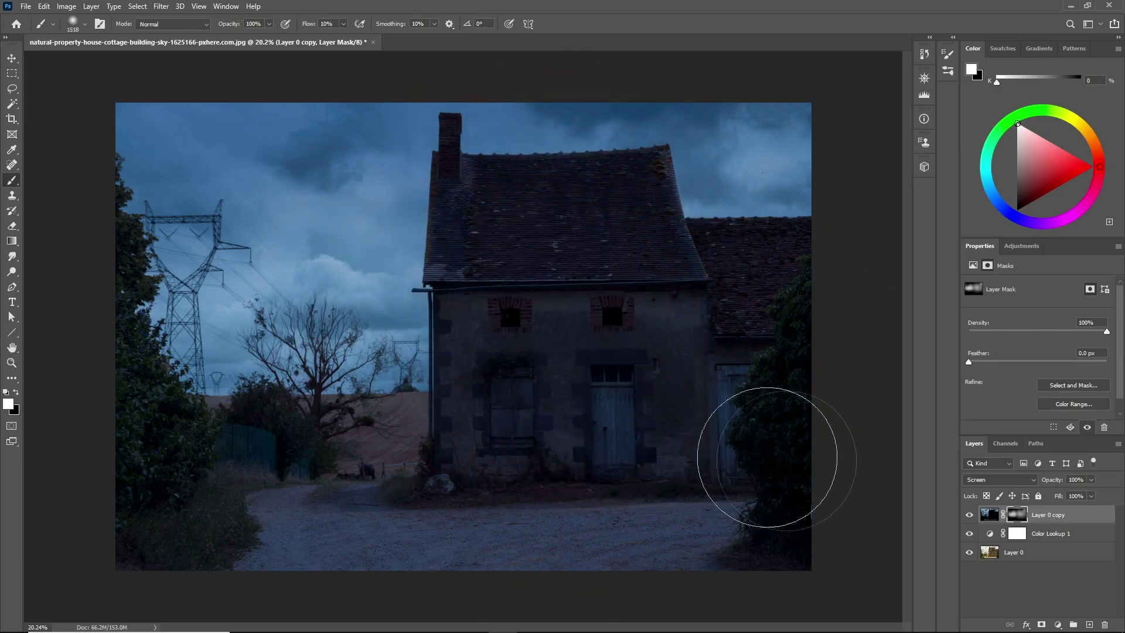
shift+click(1043, 553)
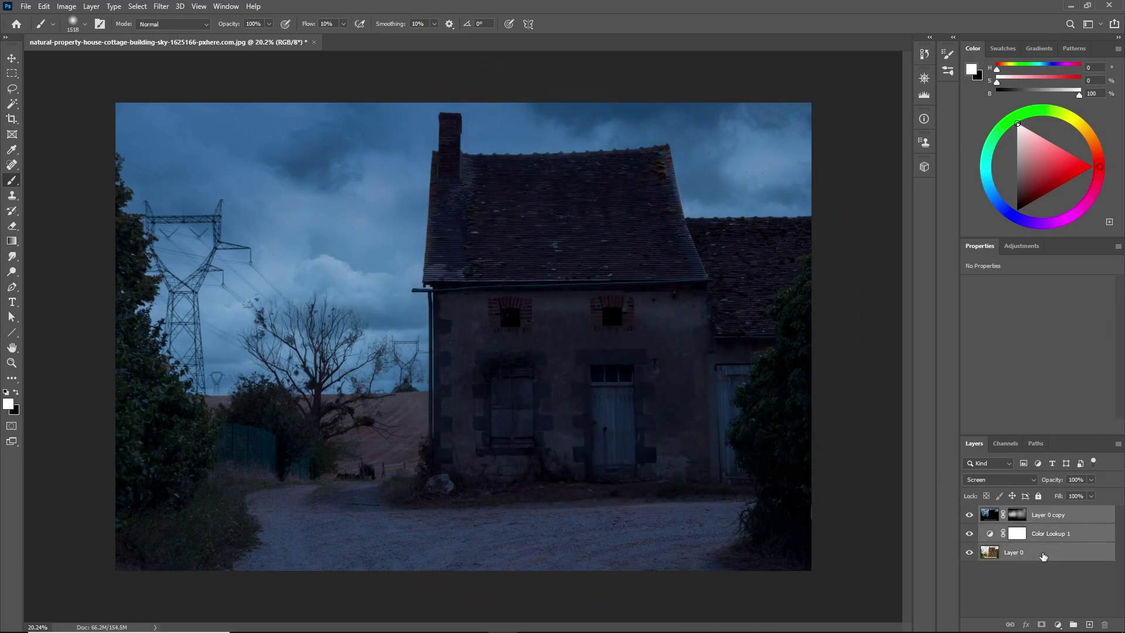
key(ctrl+e)
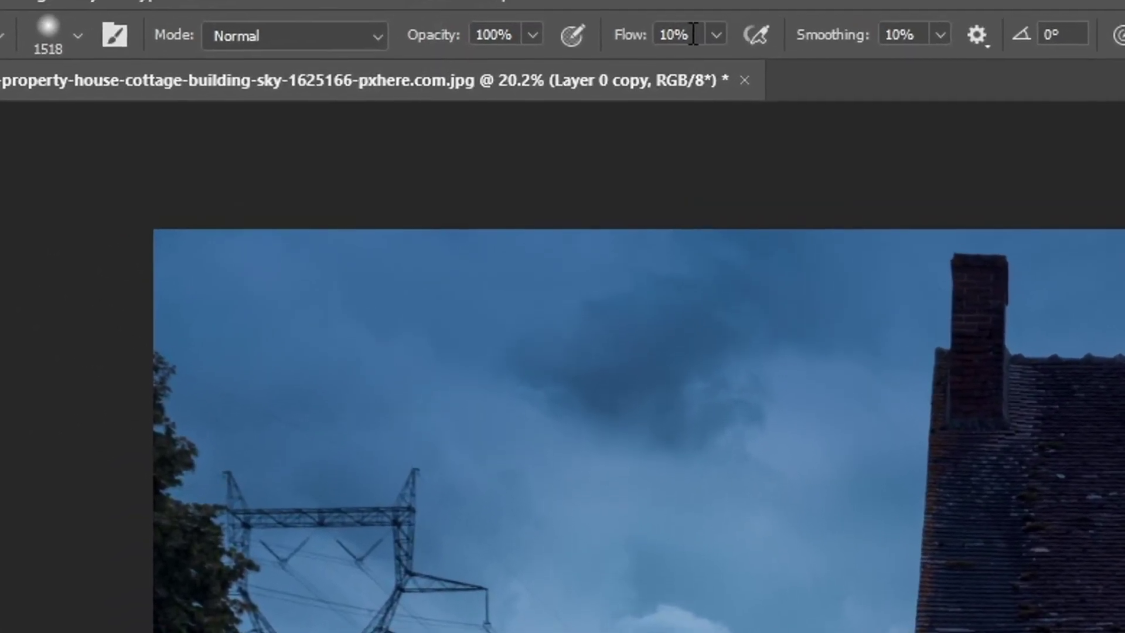
Step: Enable the brush Texture option using the plain white pattern
click(694, 34)
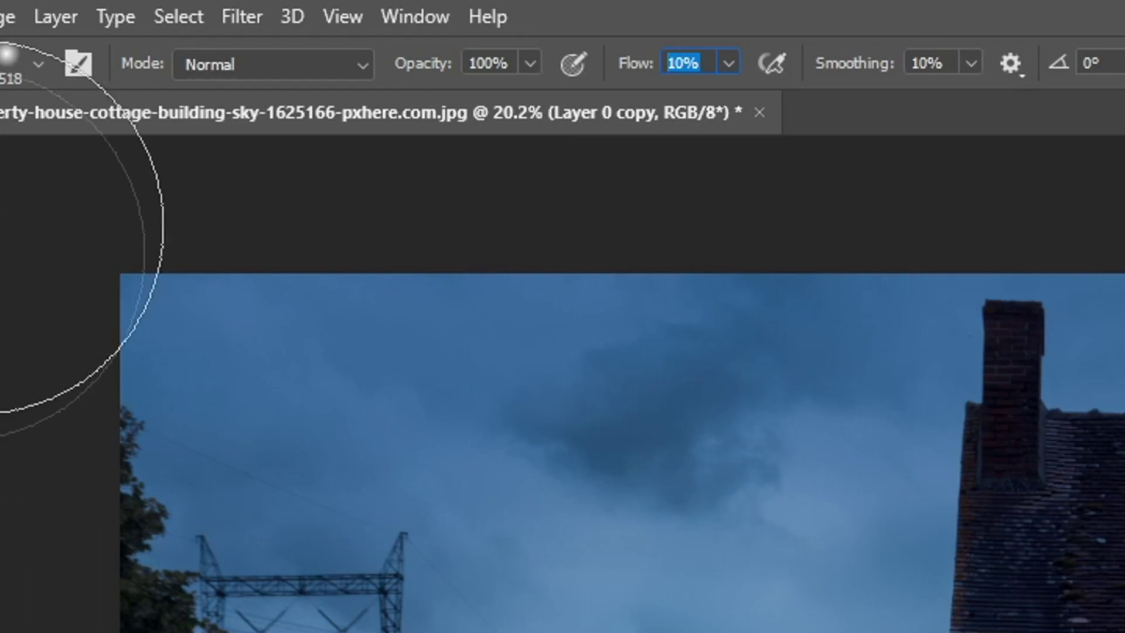
click(76, 59)
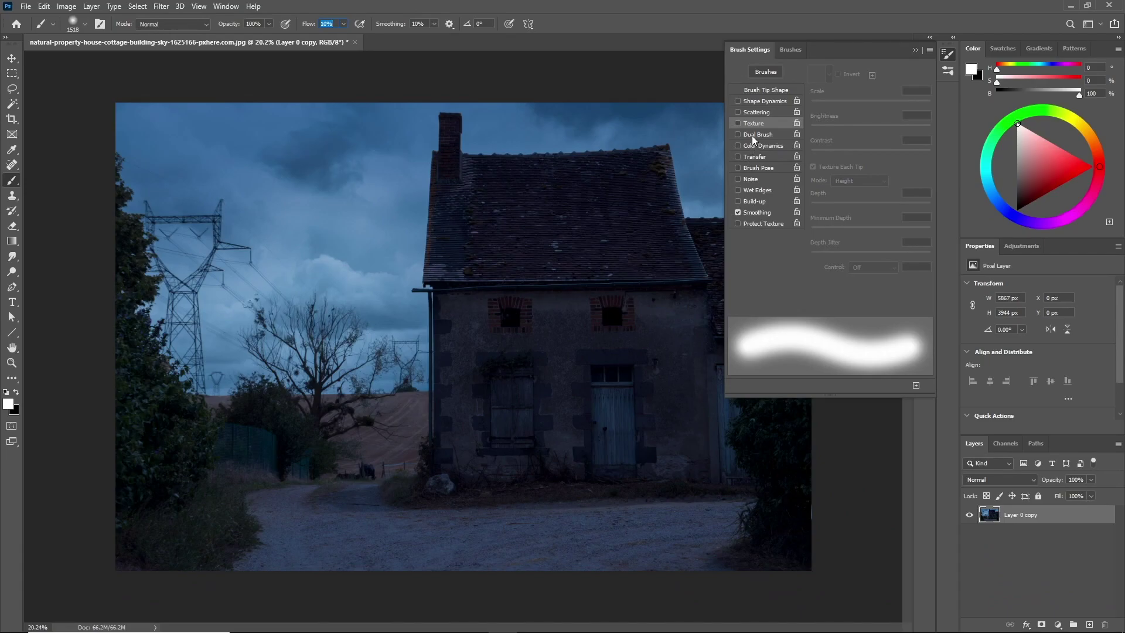
click(741, 123)
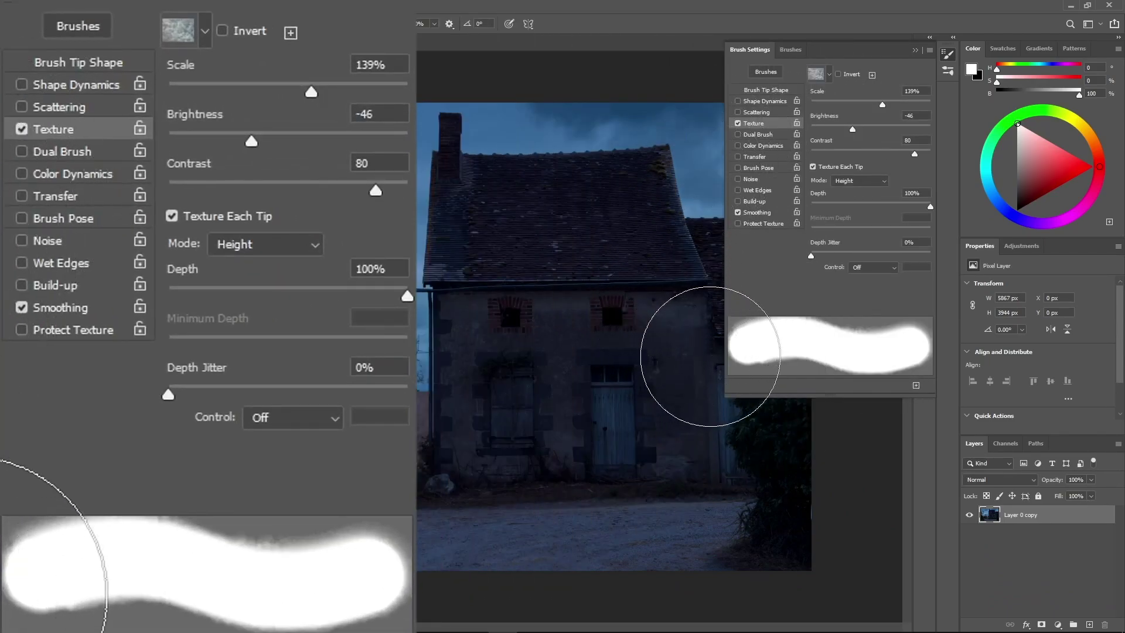
click(830, 74)
scroll(812, 124, down, 5)
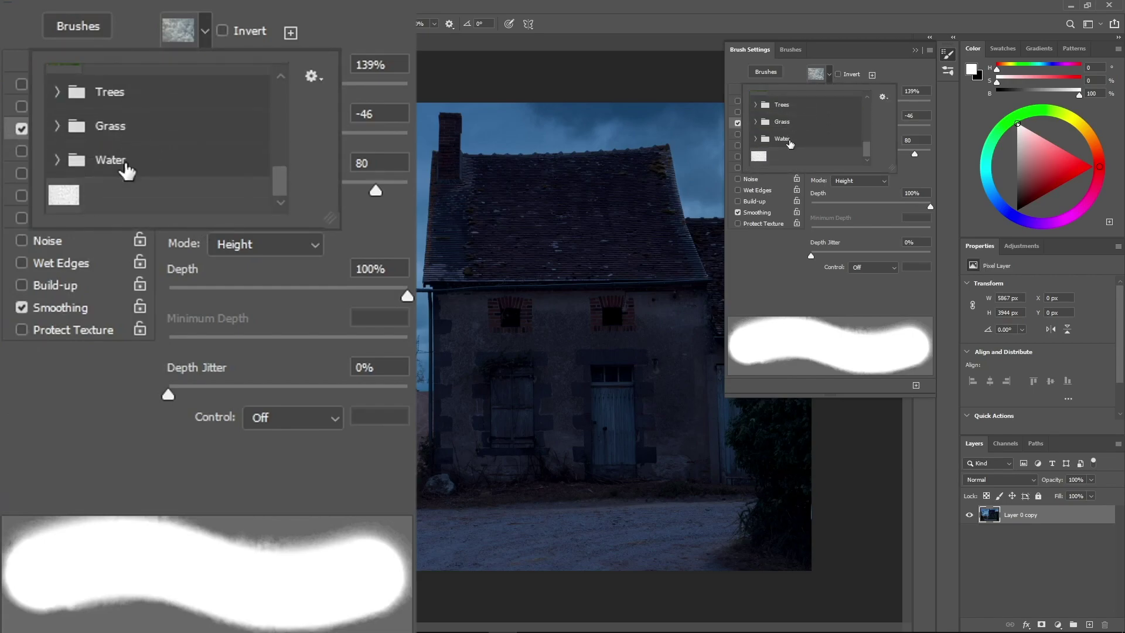
click(761, 156)
click(881, 57)
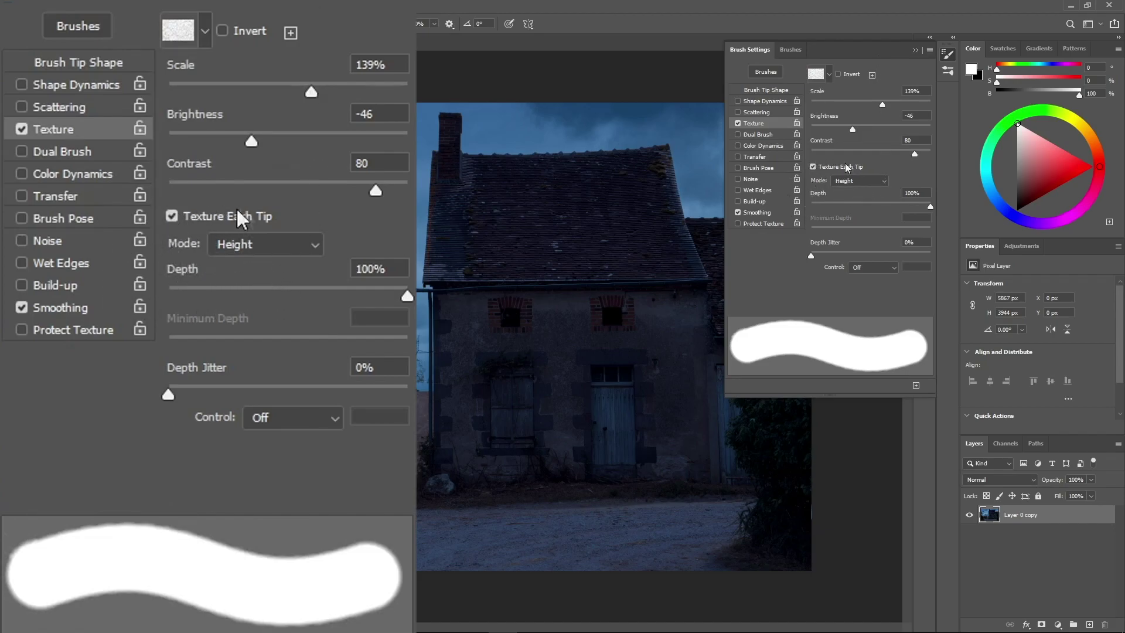
Step: Set the texture blend mode to Multiply and adjust its depth and contrast values
click(283, 242)
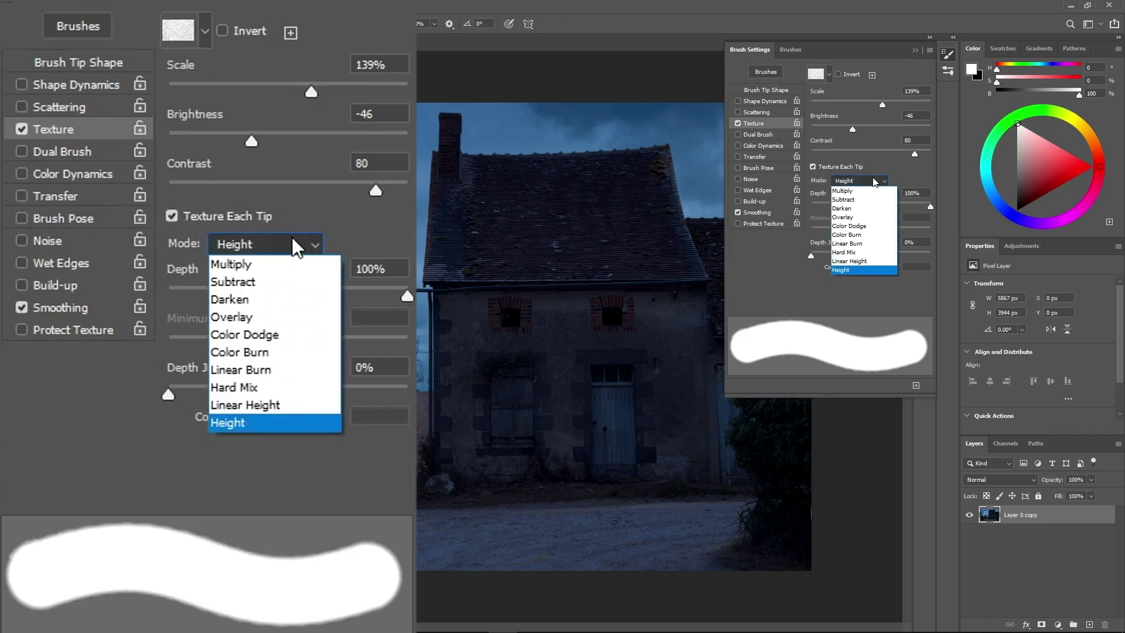
click(294, 268)
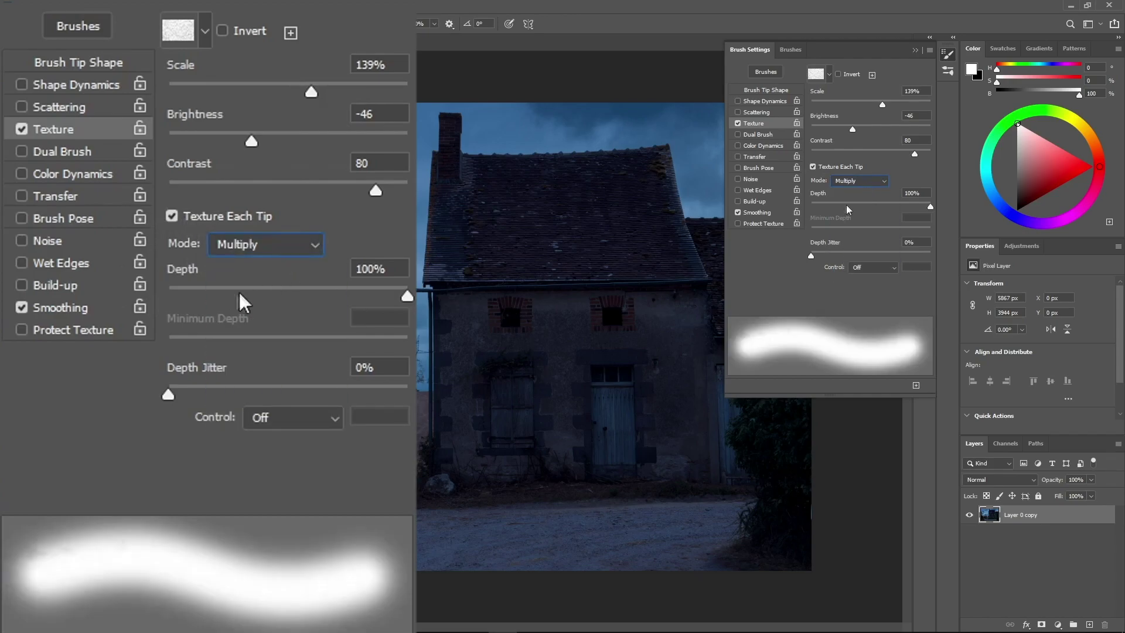
drag(401, 271, 317, 269)
click(392, 166)
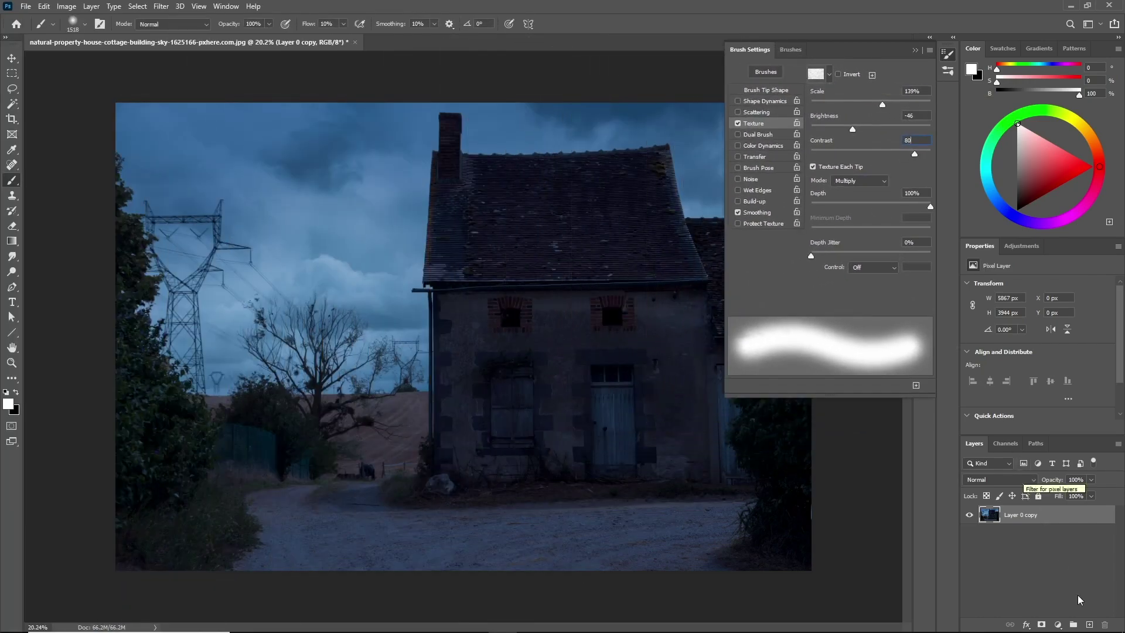
Step: Create empty Layer 1 above the photo and darken the texture brightness after undone test strokes
click(1090, 625)
mouse_move(342, 341)
mouse_down()
mouse_move(176, 402)
mouse_move(701, 403)
mouse_up()
key(ctrl+z)
key(ctrl+z)
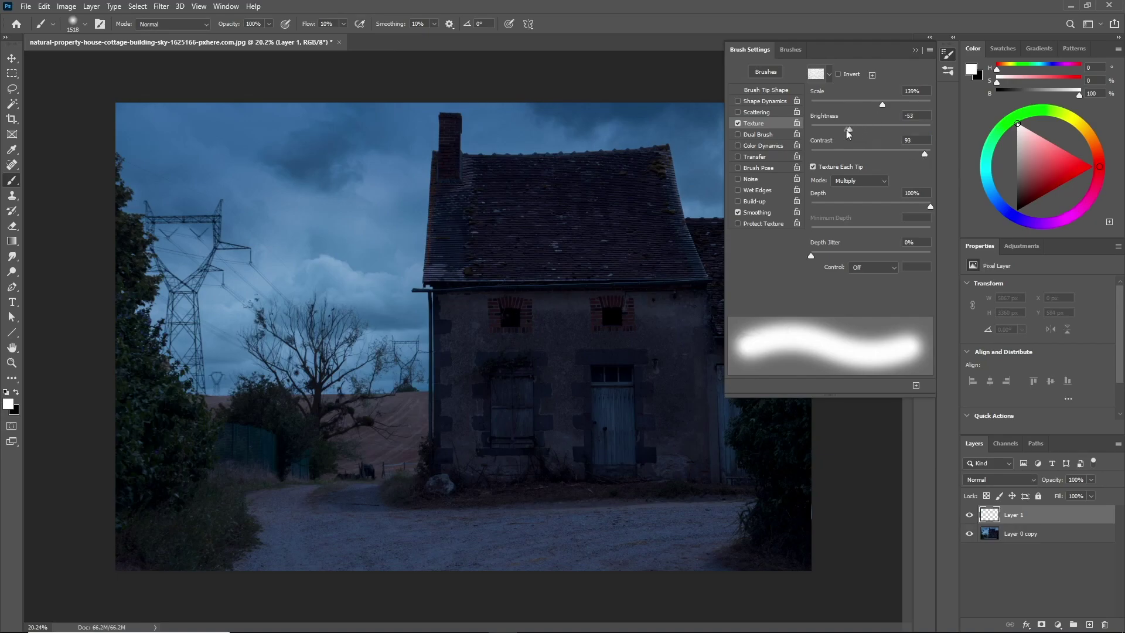
drag(848, 134, 839, 137)
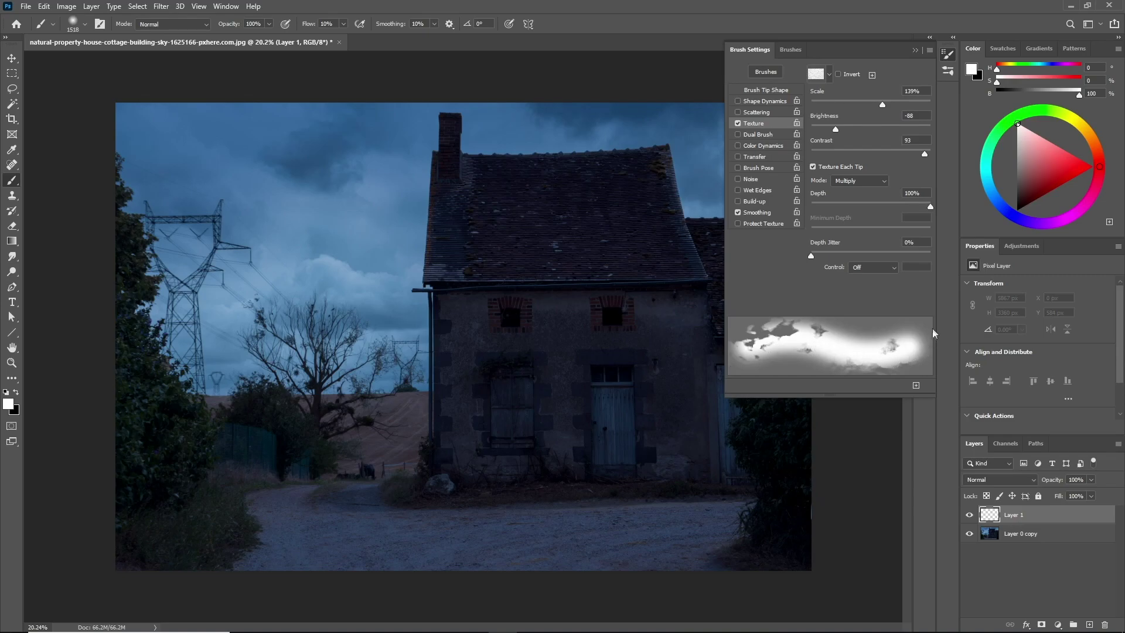
mouse_move(258, 384)
mouse_down()
mouse_move(691, 364)
mouse_move(875, 496)
mouse_move(711, 321)
mouse_move(76, 213)
mouse_move(410, 153)
mouse_move(184, 190)
mouse_move(420, 194)
mouse_up()
key(ctrl+z)
Step: Shrink the texture scale, lower contrast, and set brush size 1172 with 100% flow
mouse_move(878, 103)
mouse_down()
mouse_move(820, 106)
mouse_move(832, 107)
mouse_up()
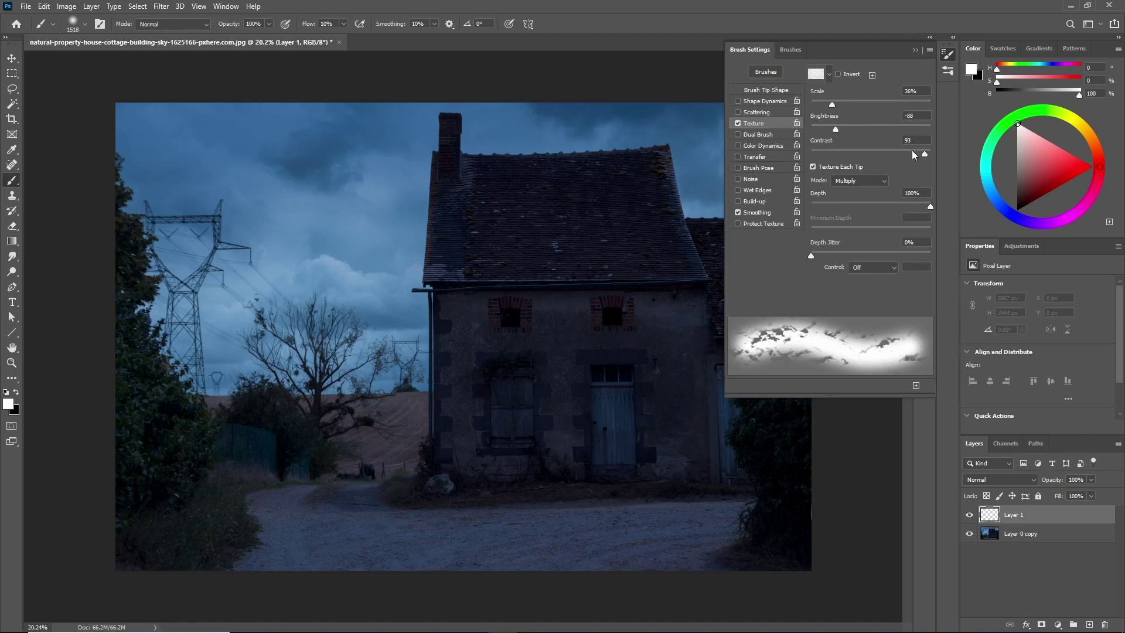
drag(925, 154, 906, 154)
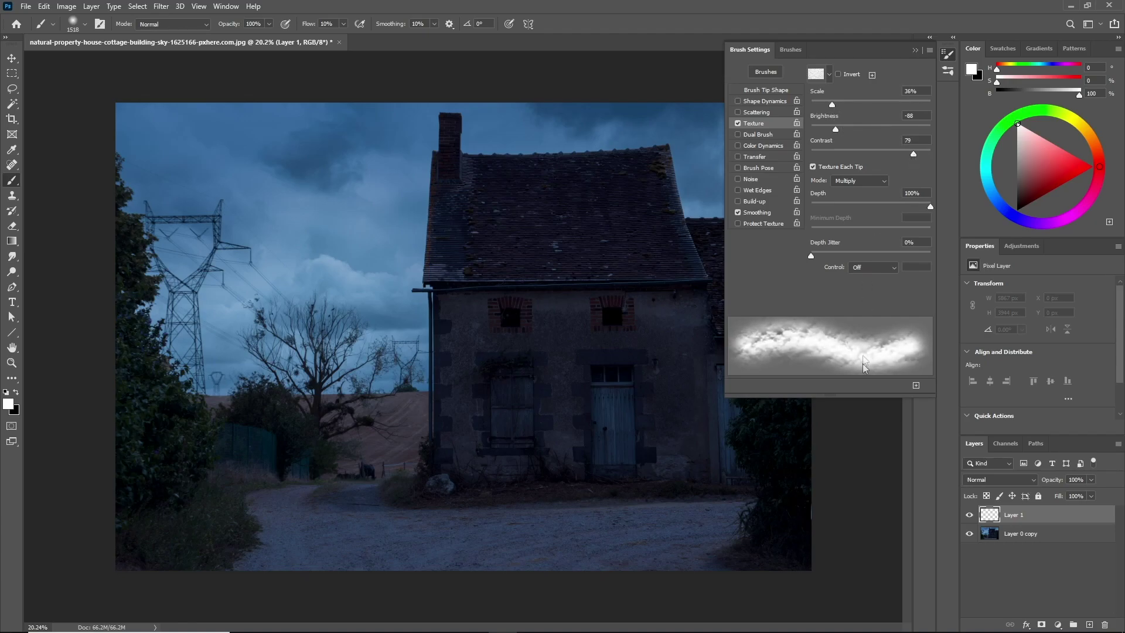
drag(462, 308, 440, 306)
click(346, 25)
drag(344, 38, 399, 38)
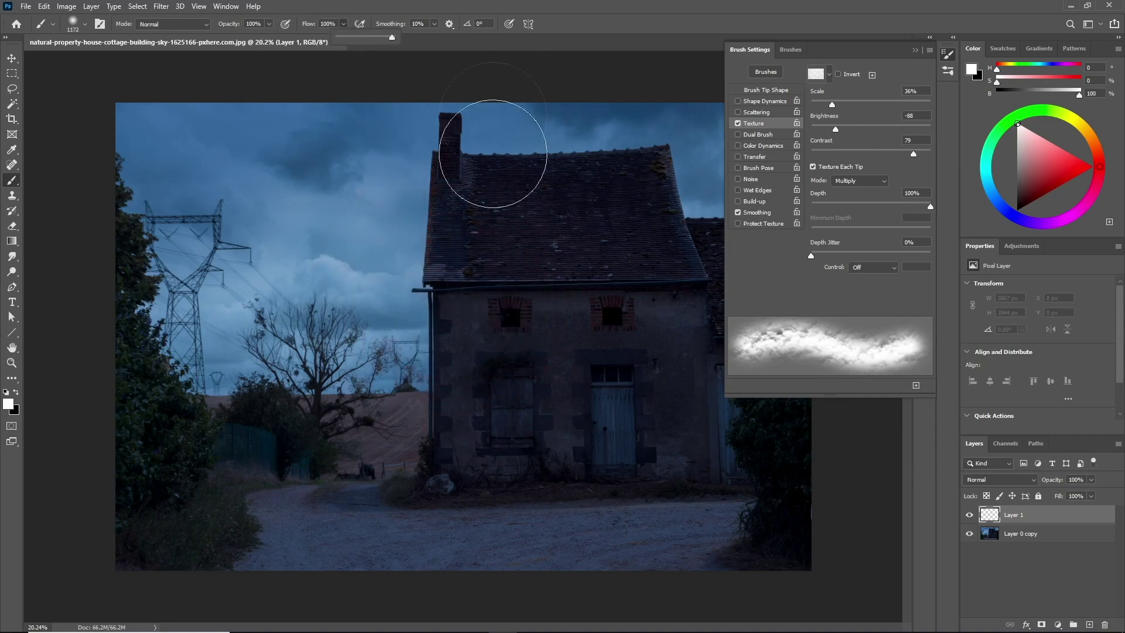
mouse_move(753, 448)
mouse_down()
mouse_move(41, 450)
mouse_move(967, 554)
mouse_move(1102, 324)
mouse_move(26, 234)
mouse_move(903, 107)
mouse_move(224, 302)
mouse_up()
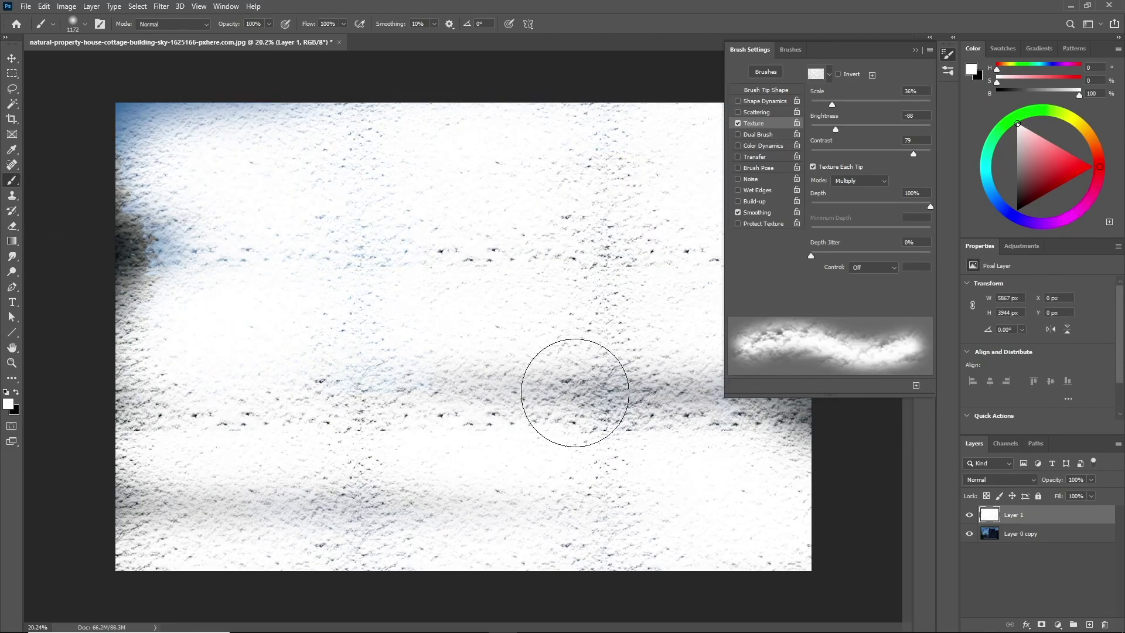
key(ctrl+z)
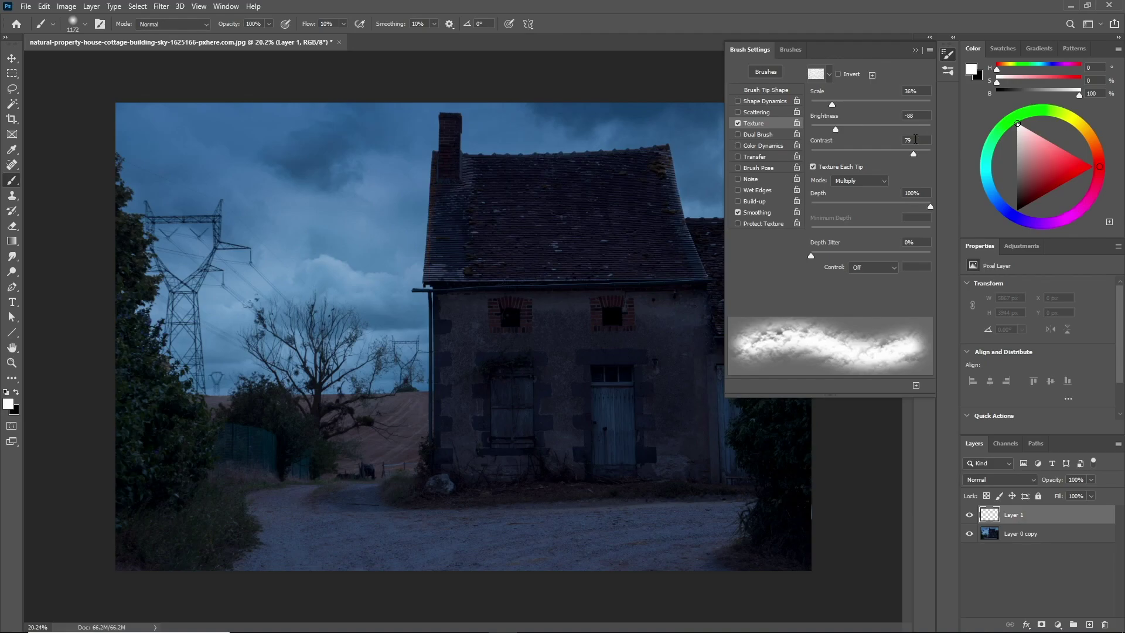
Step: Set the texture contrast to 70 and brightness to -122 at 36% scale
text(70)
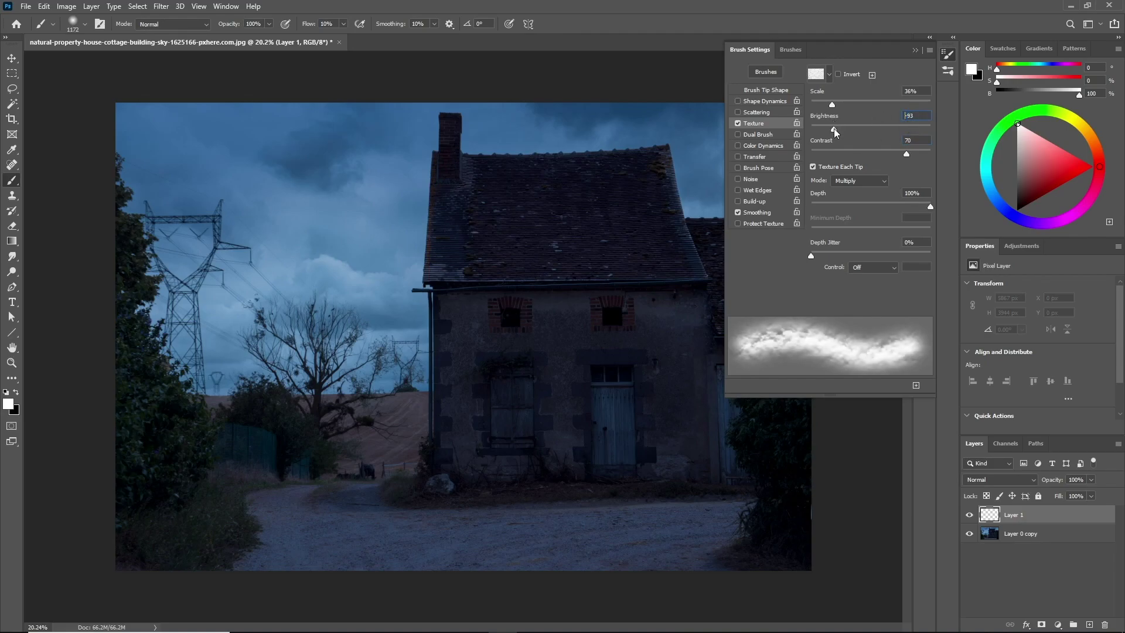
drag(836, 132, 826, 134)
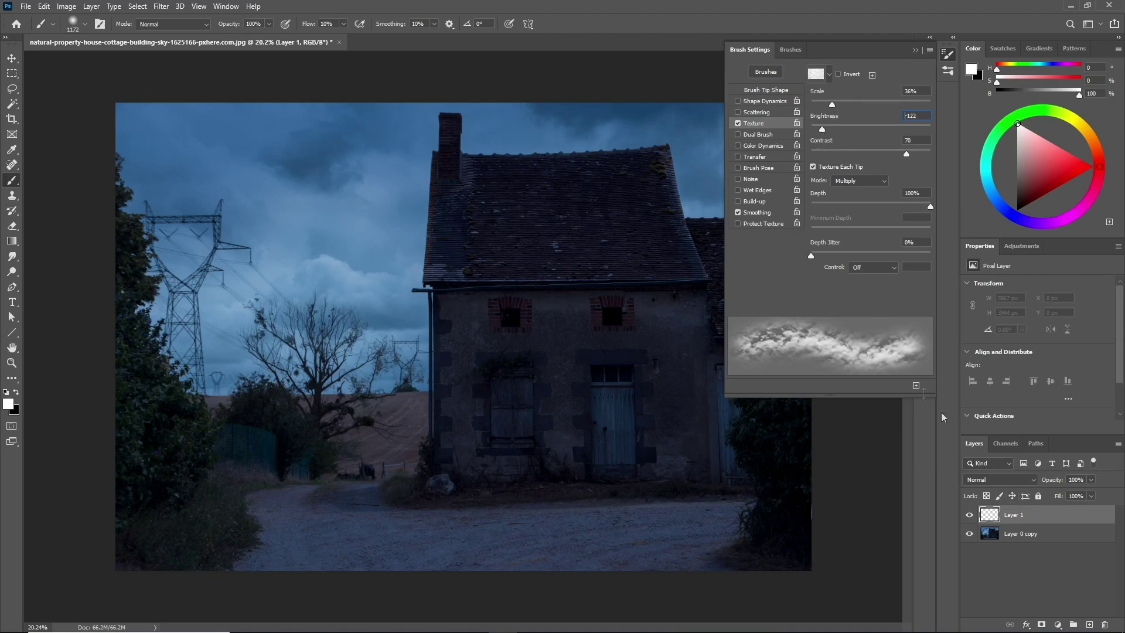
click(783, 92)
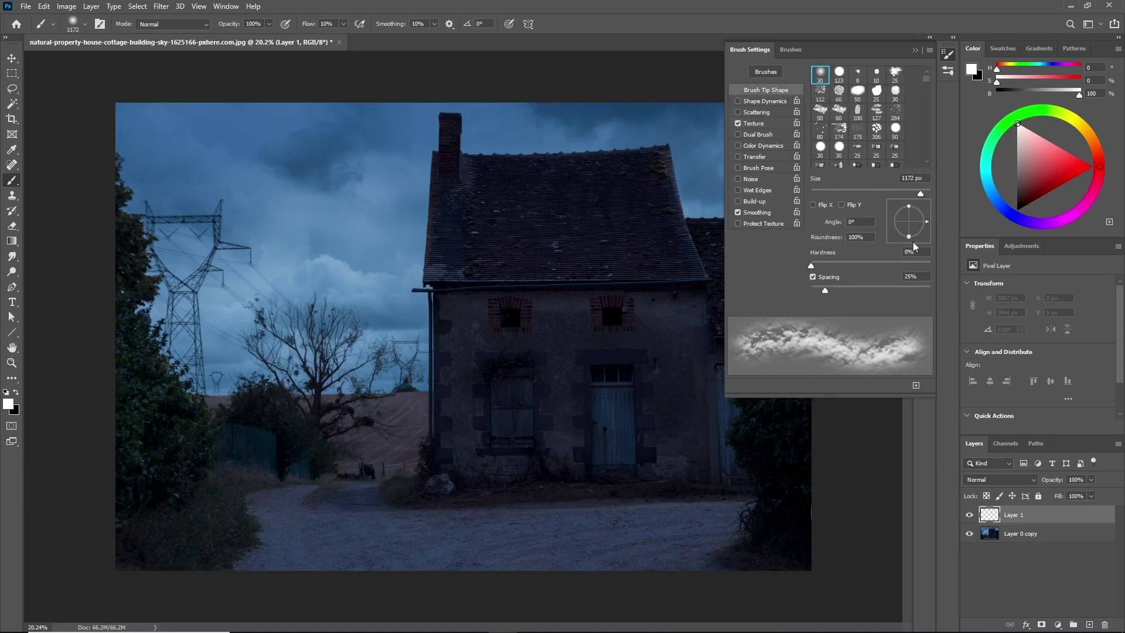
Step: Flatten the brush tip to 41% roundness and tilt it to about 38 degrees
drag(909, 240, 909, 228)
key(Right)
key(Right)
key(Right)
key(Right)
key(Right)
key(Right)
key(Right)
key(Right)
key(Right)
key(Right)
key(Right)
key(Right)
key(Right)
key(Right)
key(Right)
key(Right)
key(Right)
key(Right)
key(Right)
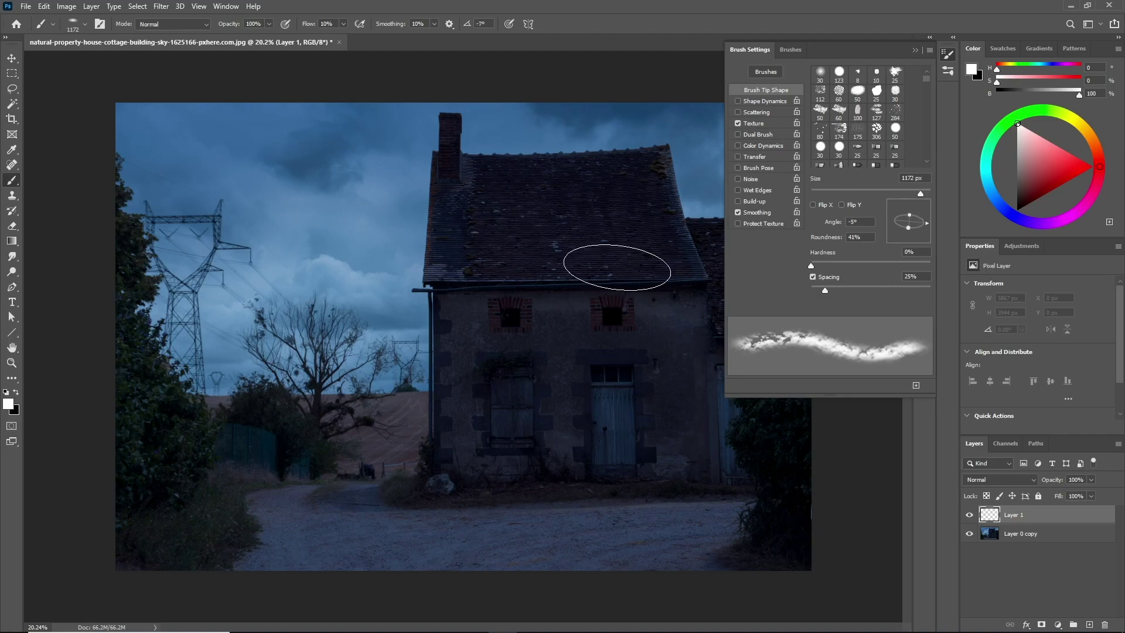
key(Right)
key(Right)
key(Right)
key(Right)
key(Right)
key(Right)
key(Right)
key(Right)
key(Right)
key(Right)
key(Right)
key(Right)
key(Right)
key(Right)
key(Right)
key(Right)
key(Right)
key(Right)
key(Right)
key(Right)
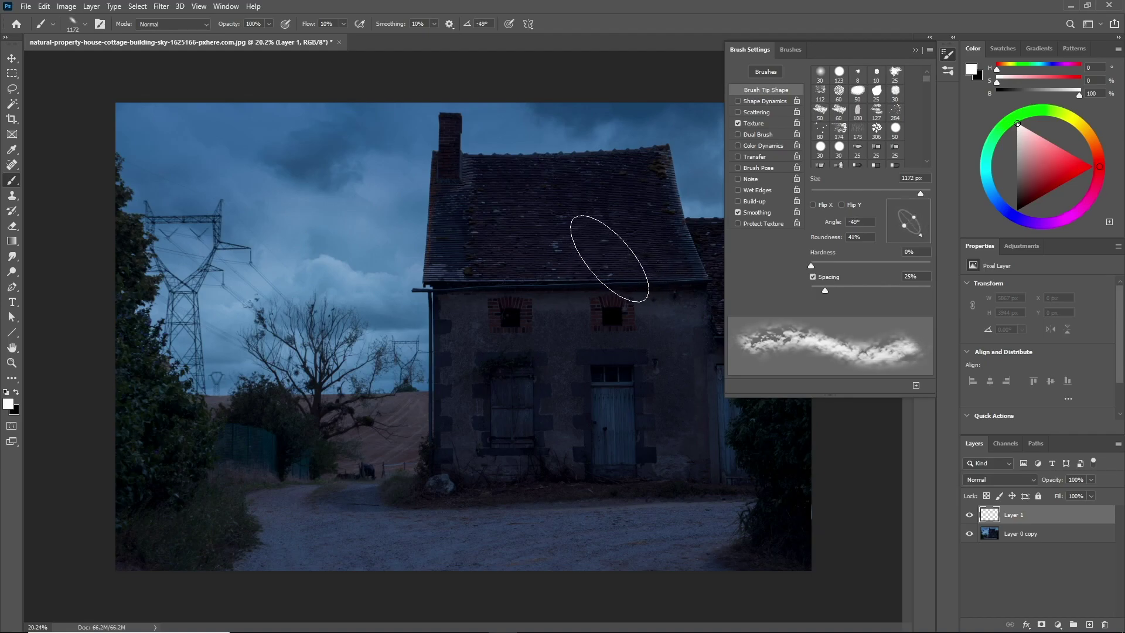
key(Left)
key(Left)
key(Left)
key(Left)
key(Left)
key(Left)
key(Left)
key(Left)
key(Left)
key(Left)
key(Left)
key(Left)
key(Left)
key(Left)
key(Left)
key(Left)
key(Left)
key(Left)
key(Left)
key(Left)
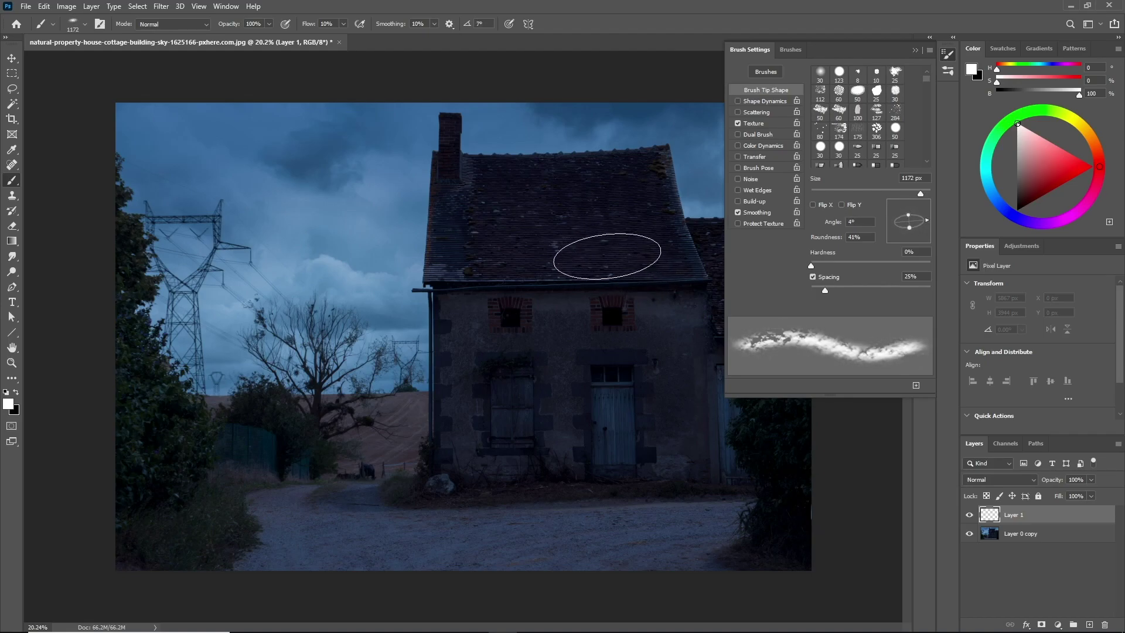
key(Left)
key(Left)
key(Left)
key(Left)
key(Left)
key(Left)
key(Left)
key(Left)
key(Left)
key(Left)
key(Left)
key(Left)
key(Left)
key(Left)
key(Left)
key(Left)
key(Left)
key(Left)
key(Left)
key(Left)
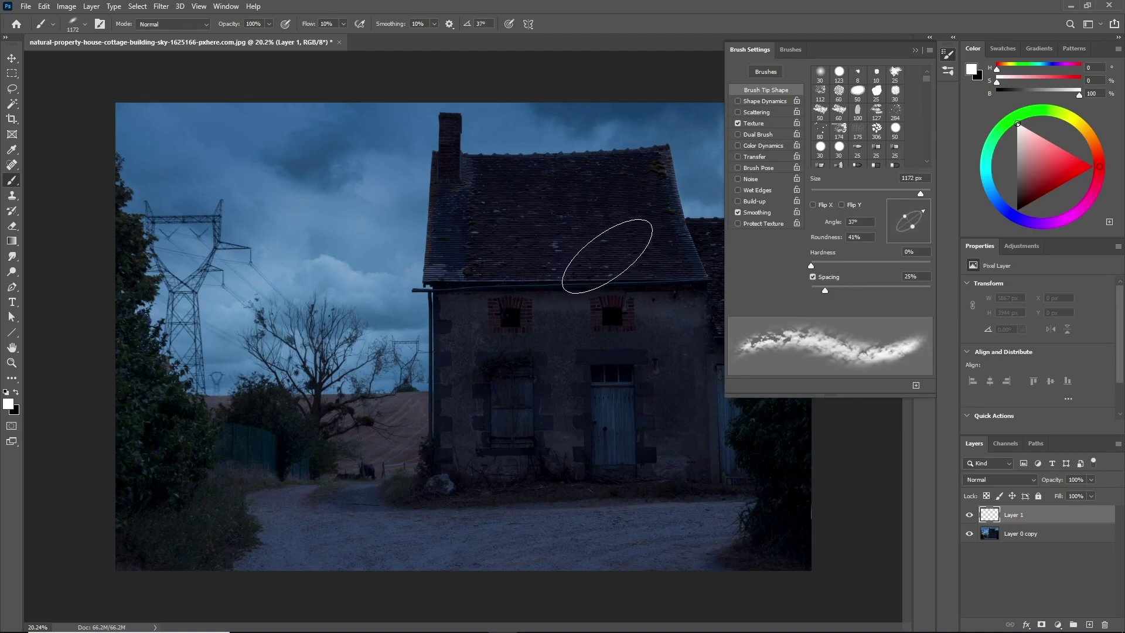
Step: Collapse the Brush Settings panel
click(914, 51)
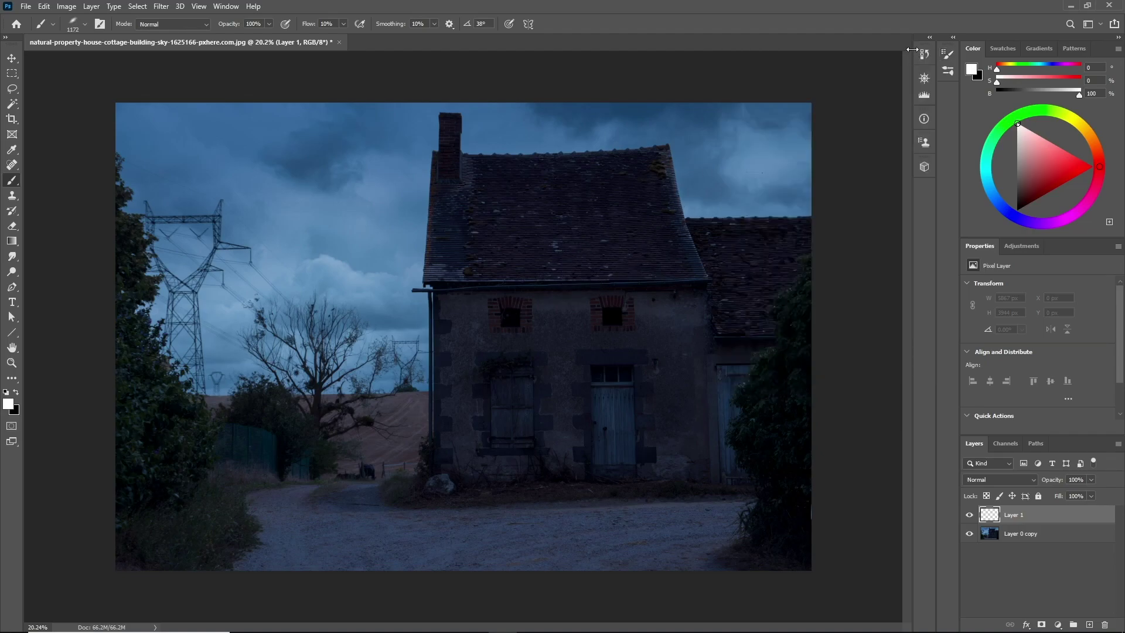
scroll(628, 201, up, 2)
scroll(670, 138, up, 1)
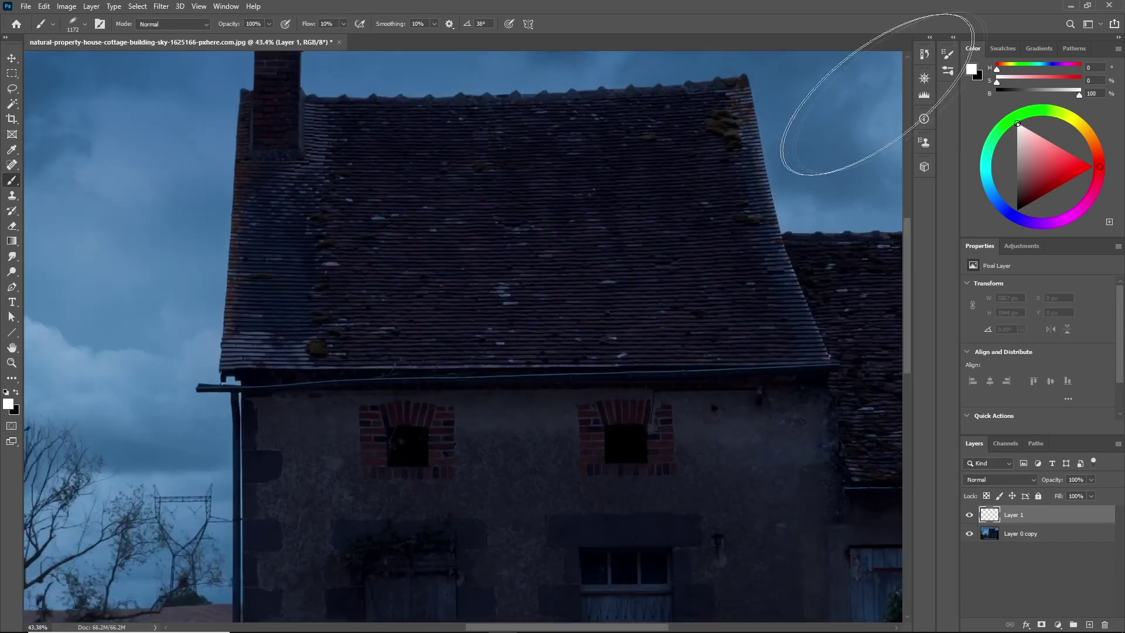
click(950, 56)
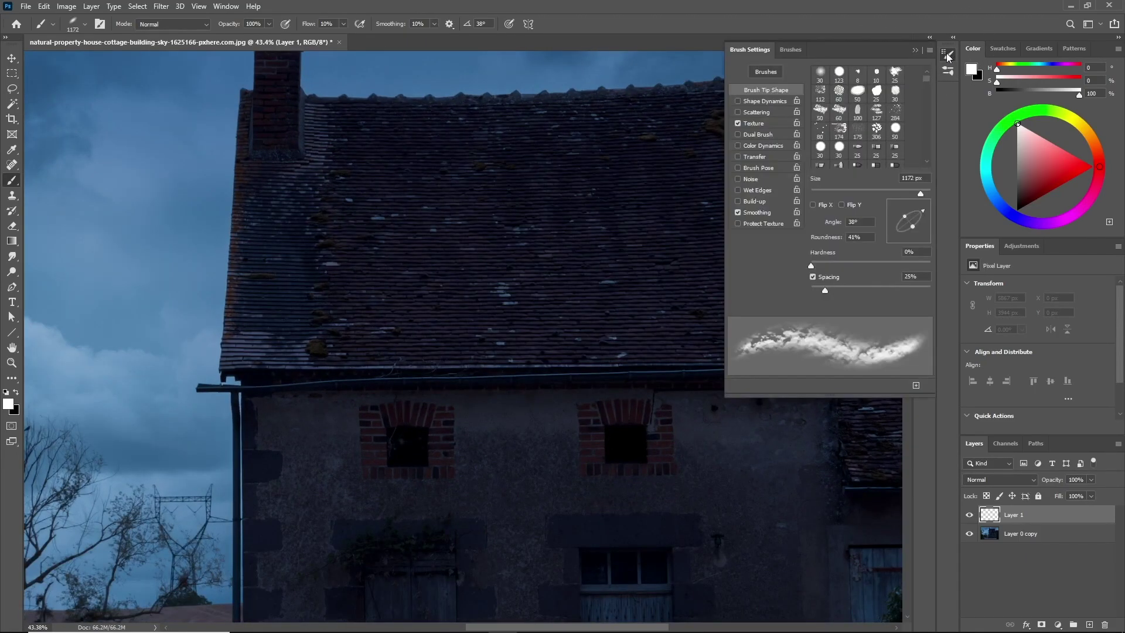
click(915, 51)
scroll(539, 201, up, 2)
Step: Resize the brush to 410 px and paint soft white snow across the lower roof
scroll(548, 238, down, 1)
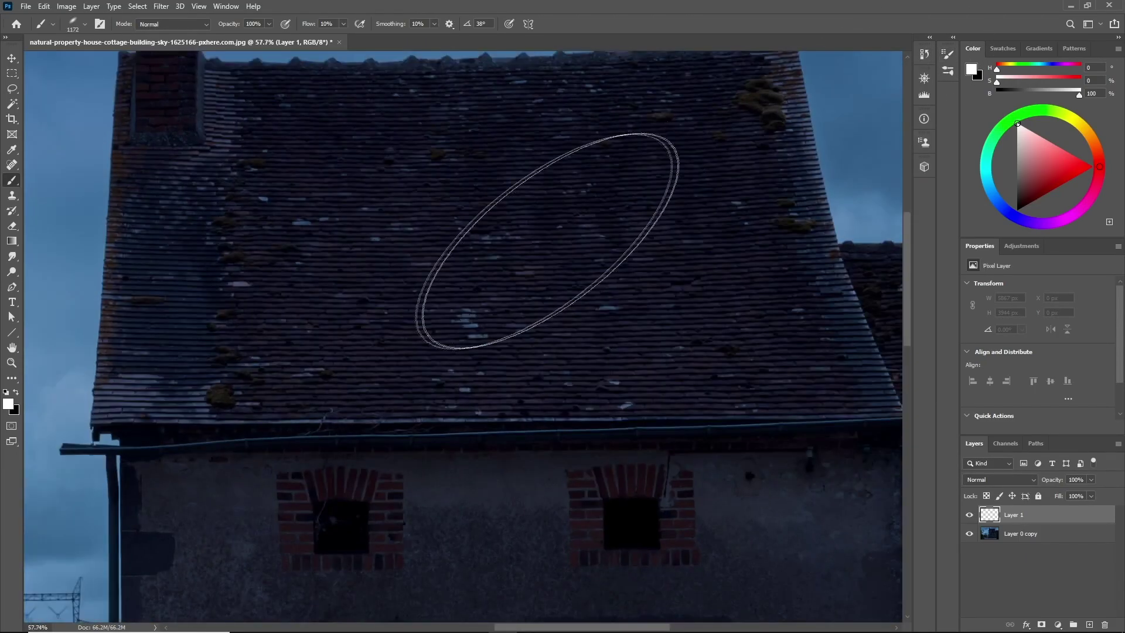
scroll(541, 251, up, 1)
drag(674, 351, 539, 367)
mouse_move(648, 387)
mouse_down()
mouse_move(691, 433)
mouse_move(560, 445)
mouse_move(738, 418)
mouse_move(796, 429)
mouse_move(528, 452)
mouse_up()
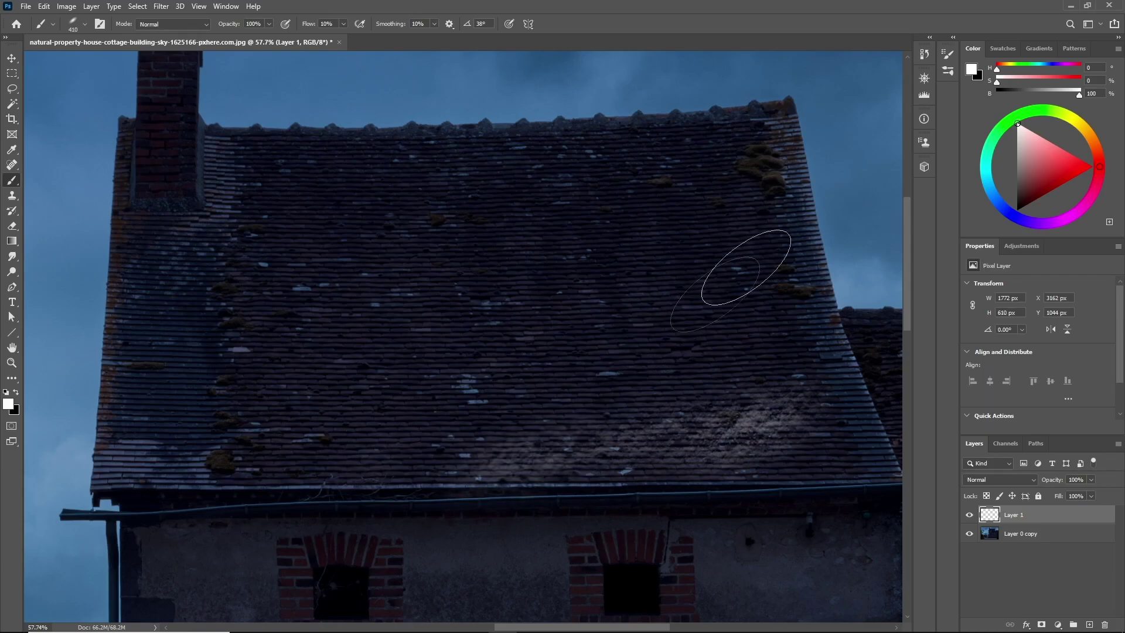
Step: Enable the brush Texture options and paint textured snow strokes across the roof at 334 px
click(949, 55)
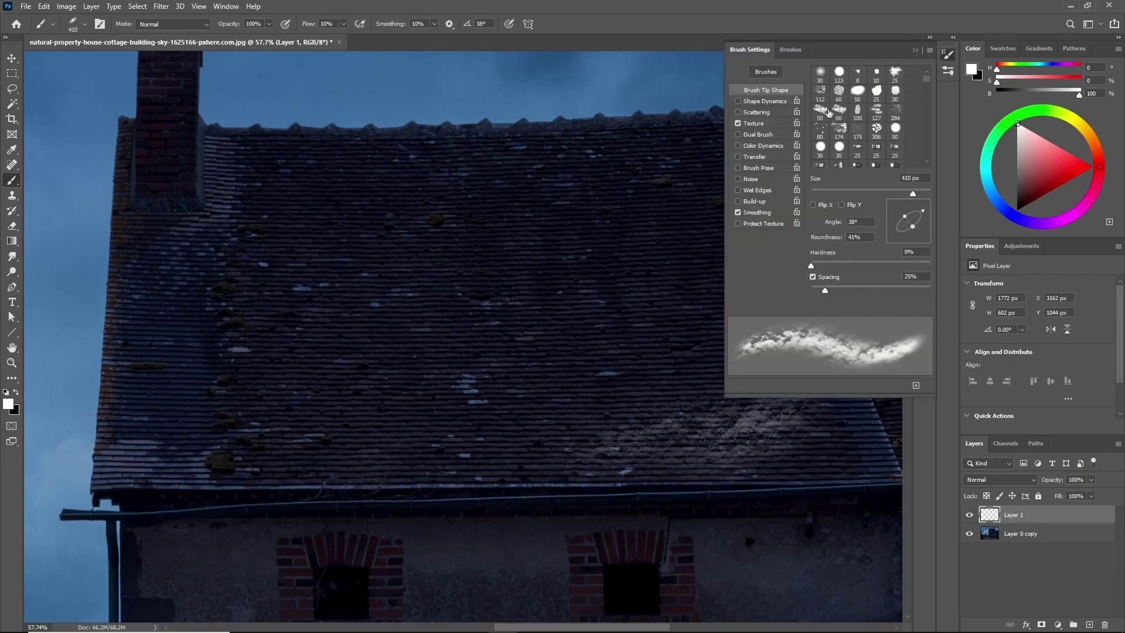
click(772, 122)
drag(495, 359, 374, 406)
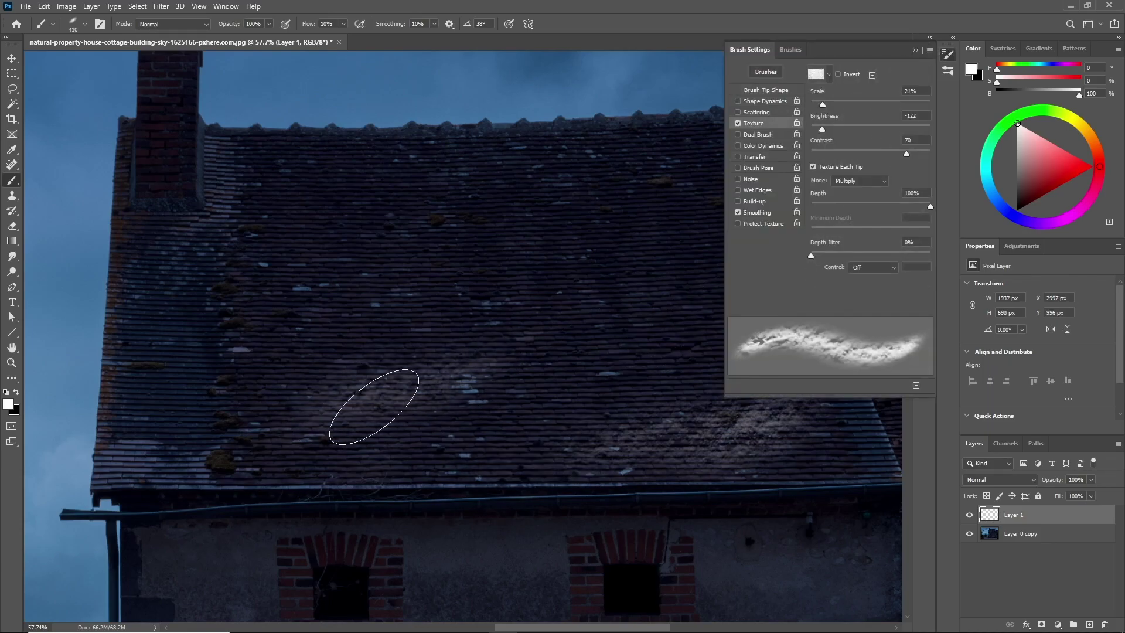
drag(460, 415, 289, 424)
alt+right_click(513, 427)
drag(560, 445, 304, 450)
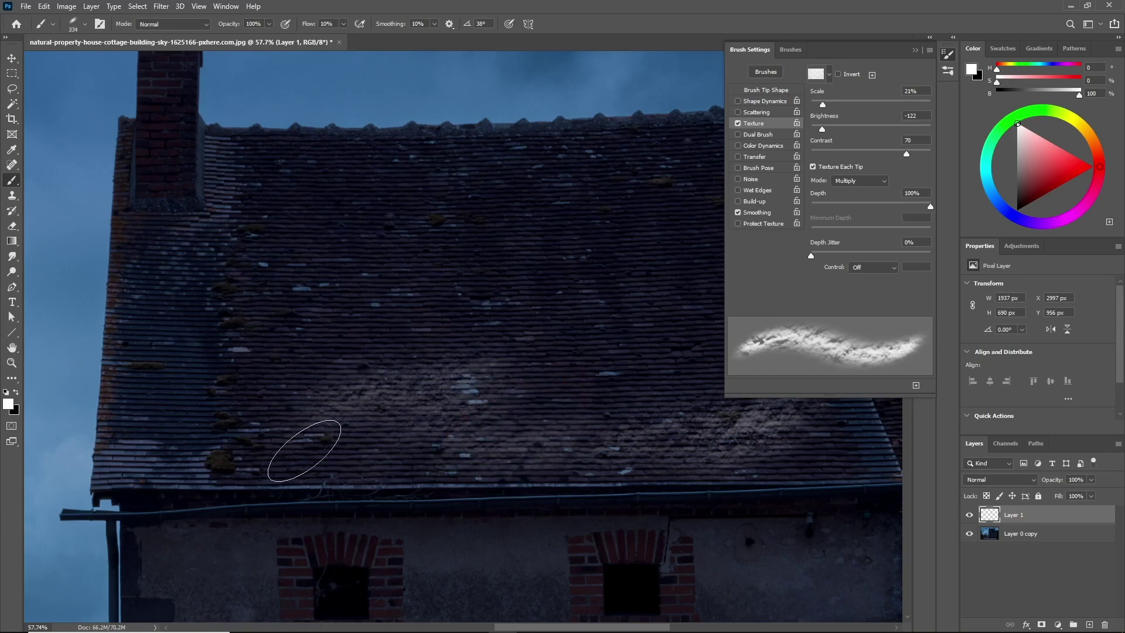
drag(680, 362, 291, 378)
drag(624, 323, 352, 322)
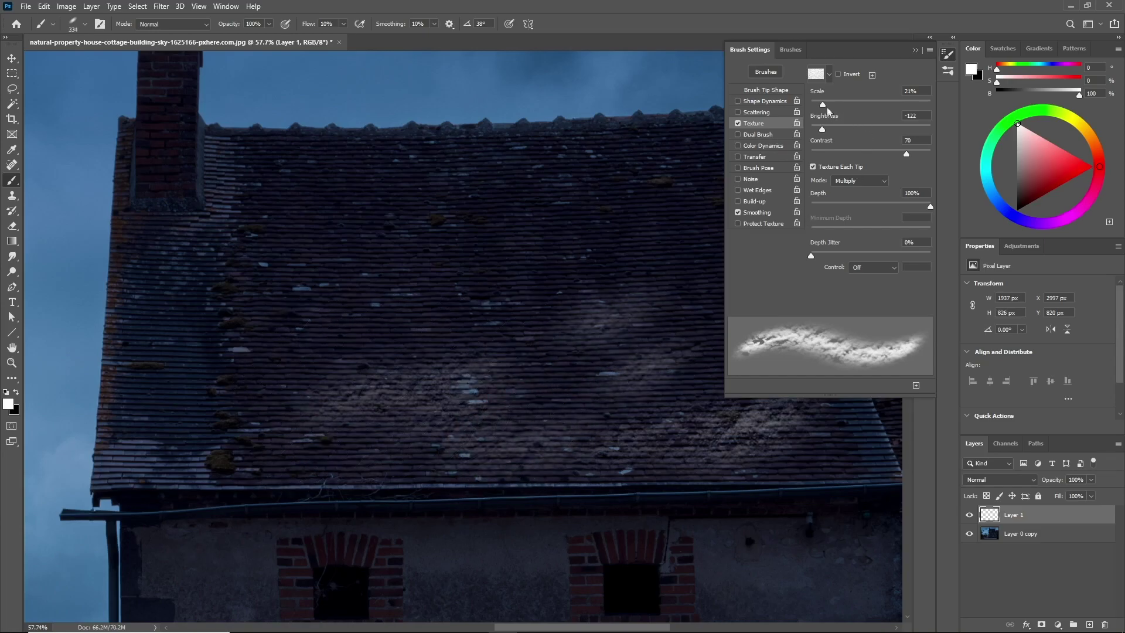
Step: Set texture scale to 15% and paint textured snow haze over the roof and its sides
drag(821, 100, 819, 100)
drag(464, 327, 277, 332)
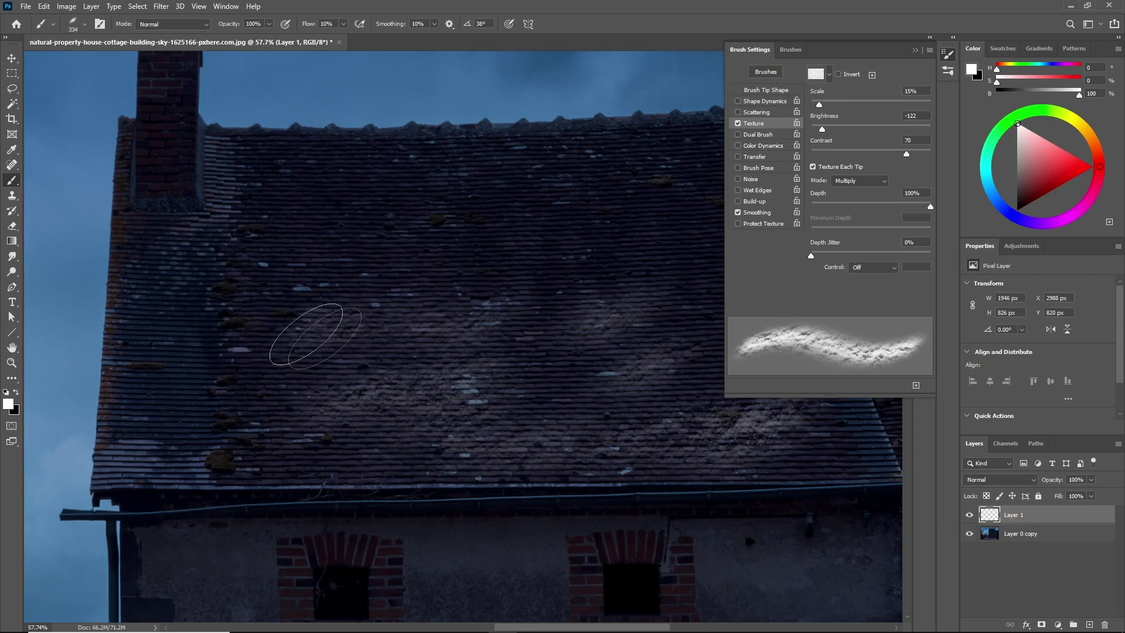
alt+right_click(398, 385)
scroll(281, 445, down, 3)
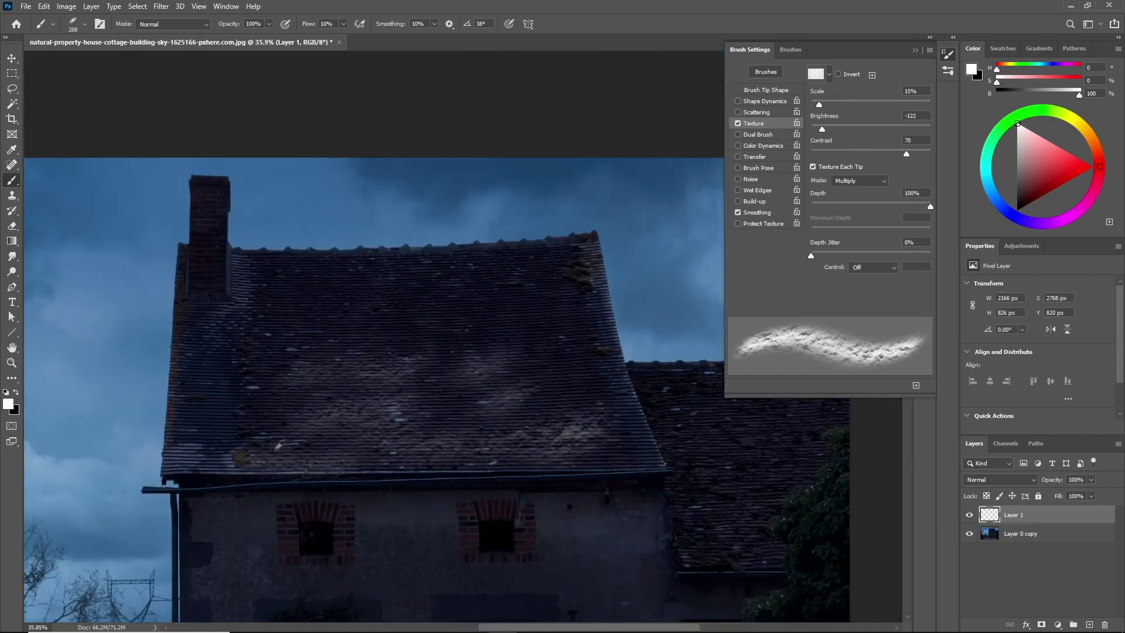
drag(350, 293, 425, 317)
drag(521, 279, 578, 311)
drag(598, 410, 651, 436)
mouse_move(206, 414)
mouse_down()
mouse_move(262, 422)
mouse_move(200, 355)
mouse_up()
alt+right_click(268, 330)
drag(358, 284, 560, 270)
Step: With a 39 px brush, paint snow highlights onto the moss patches and ridge
scroll(680, 252, up, 12)
alt+right_click(516, 296)
mouse_move(498, 305)
mouse_down()
mouse_move(491, 264)
mouse_move(462, 268)
mouse_move(518, 326)
mouse_up()
drag(536, 161, 545, 146)
scroll(587, 231, down, 10)
scroll(422, 234, up, 16)
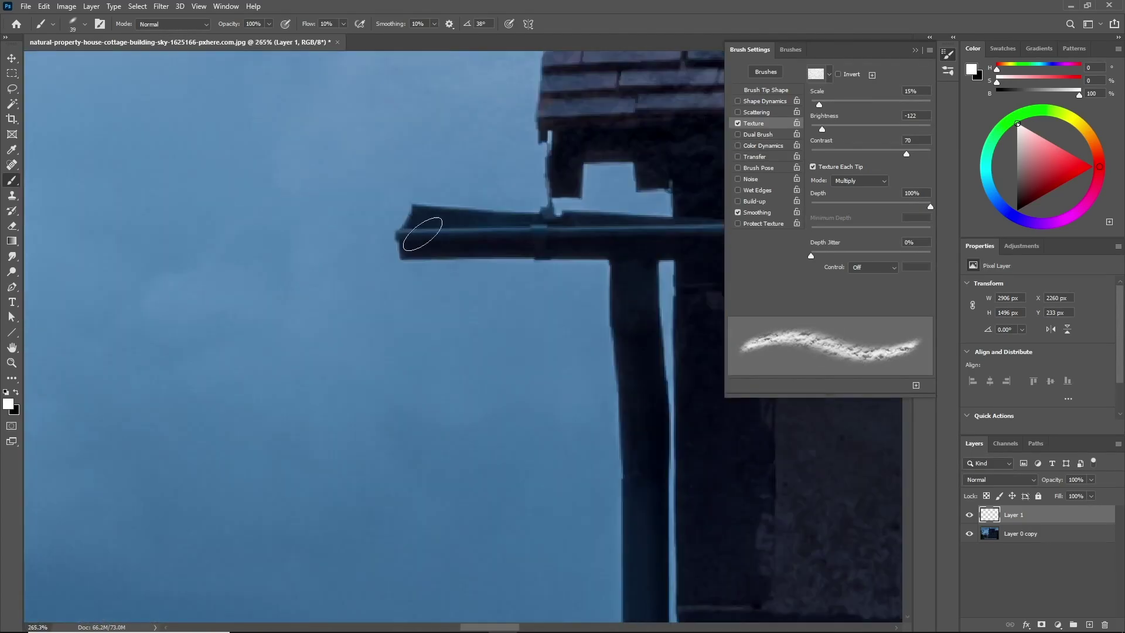
Step: Paint thin snow highlights along the gutter with a 21 px brush
drag(431, 222, 507, 234)
alt+right_click(486, 231)
mouse_move(509, 226)
mouse_down()
mouse_move(441, 217)
mouse_move(580, 225)
mouse_up()
scroll(364, 240, down, 18)
scroll(440, 225, up, 6)
Step: Paint larger snow strokes along the roof's left edge
alt+right_click(431, 234)
drag(417, 258, 435, 154)
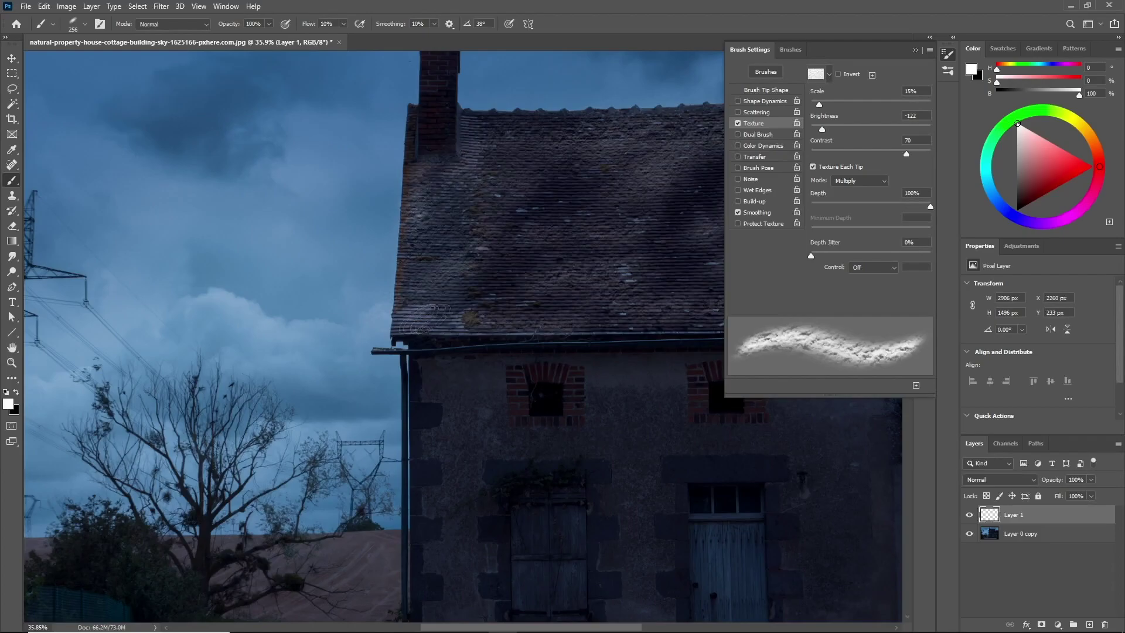
drag(422, 319, 498, 267)
scroll(498, 267, down, 6)
Step: Paint snow highlights along the chimney cap with a 40 px brush
alt+right_click(627, 177)
alt+right_click(565, 221)
scroll(548, 166, up, 3)
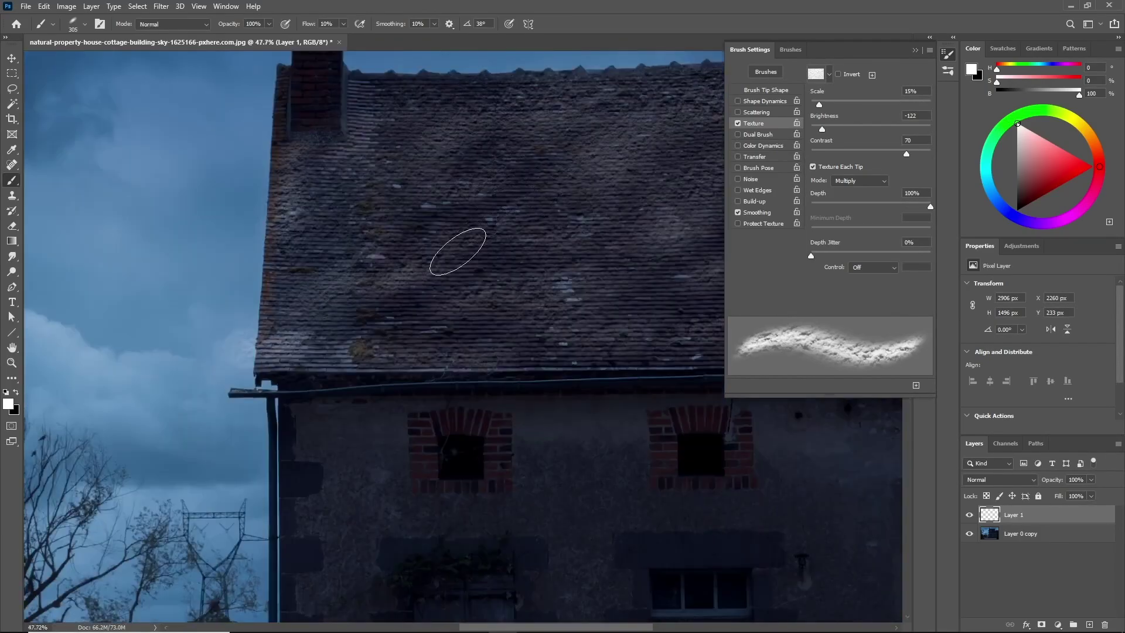
scroll(375, 246, down, 3)
scroll(318, 220, up, 8)
alt+right_click(302, 221)
mouse_move(280, 225)
mouse_down()
mouse_move(417, 226)
mouse_move(316, 230)
mouse_move(502, 234)
mouse_move(263, 225)
mouse_move(508, 237)
mouse_up()
scroll(509, 236, down, 10)
Step: Paint snow across the right-hand roof with a roughly 300 px brush
click(916, 50)
scroll(849, 277, up, 2)
alt+right_click(820, 328)
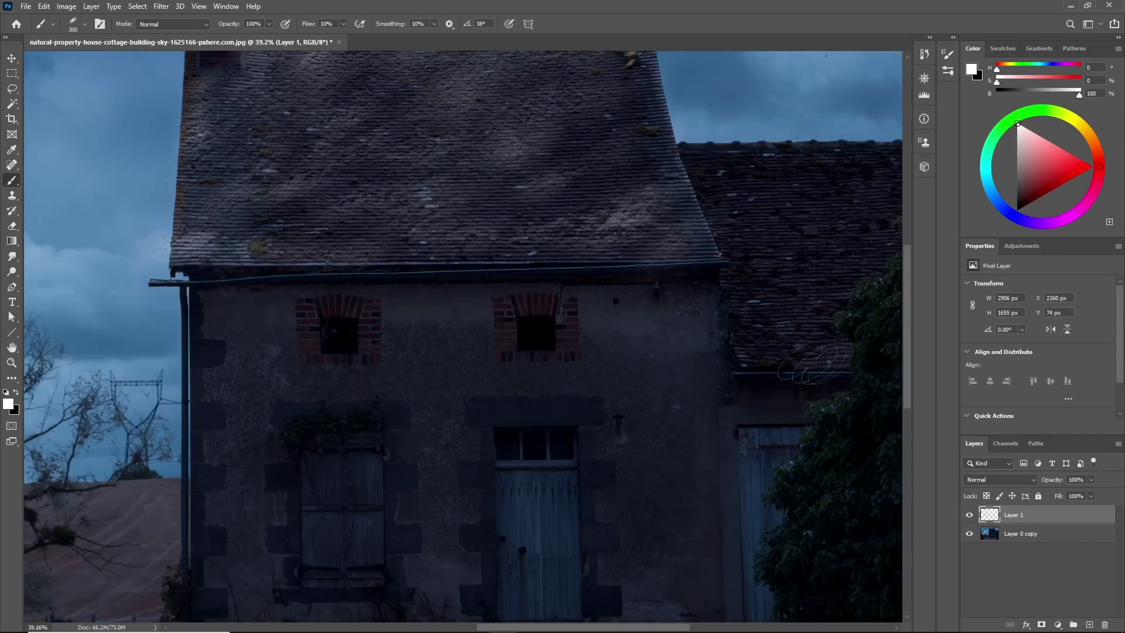
mouse_move(821, 349)
mouse_down()
mouse_move(736, 331)
mouse_move(789, 260)
mouse_up()
scroll(743, 281, down, 3)
key(bracketleft)
key(bracketleft)
key(bracketleft)
mouse_move(769, 300)
mouse_down()
mouse_move(861, 214)
mouse_move(712, 197)
mouse_up()
scroll(739, 287, down, 1)
Step: Retune texture to scale 17%, brightness -118, contrast 85 and paint highlights across the upper roof
click(948, 54)
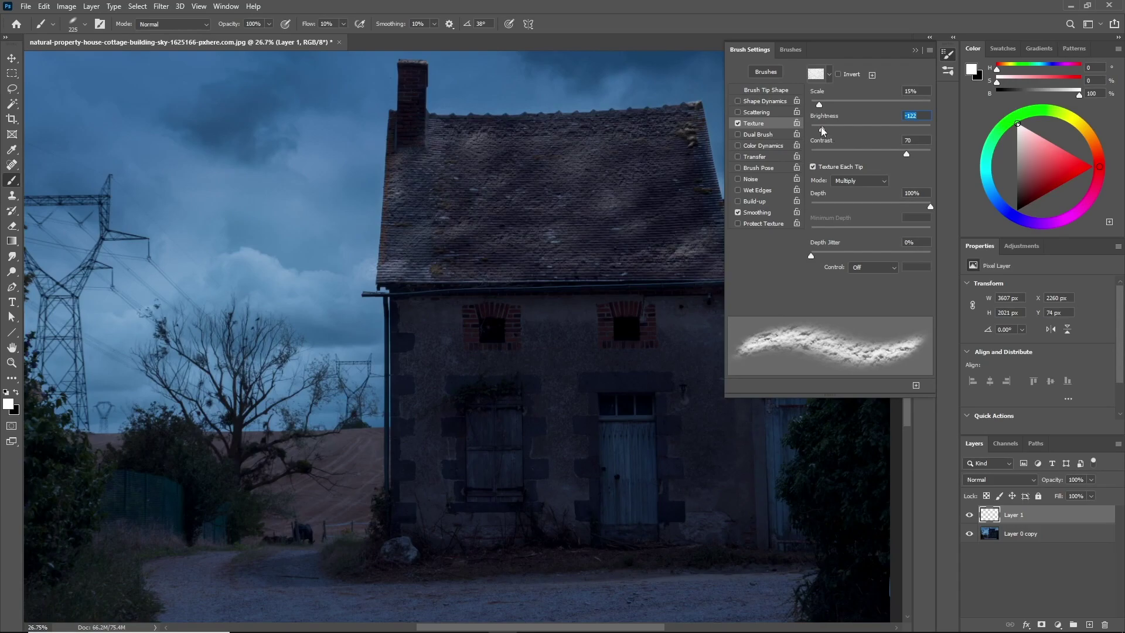
drag(822, 130, 819, 130)
drag(906, 154, 908, 154)
drag(819, 104, 821, 105)
alt+right_click(633, 221)
mouse_move(578, 230)
mouse_down()
mouse_move(516, 235)
mouse_move(542, 257)
mouse_up()
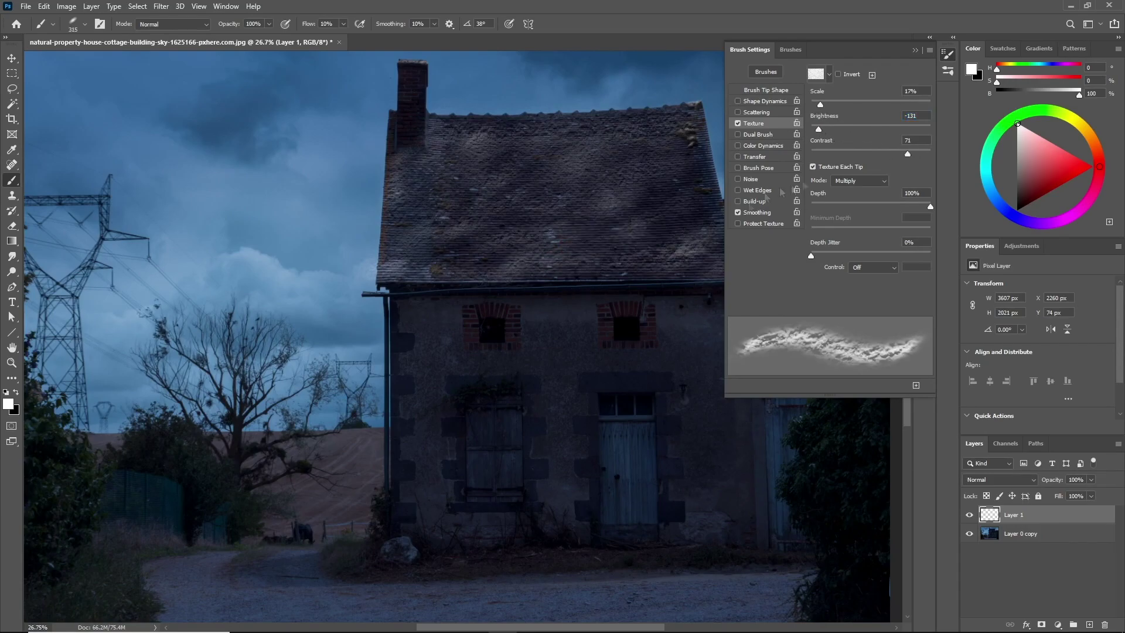
drag(908, 154, 919, 154)
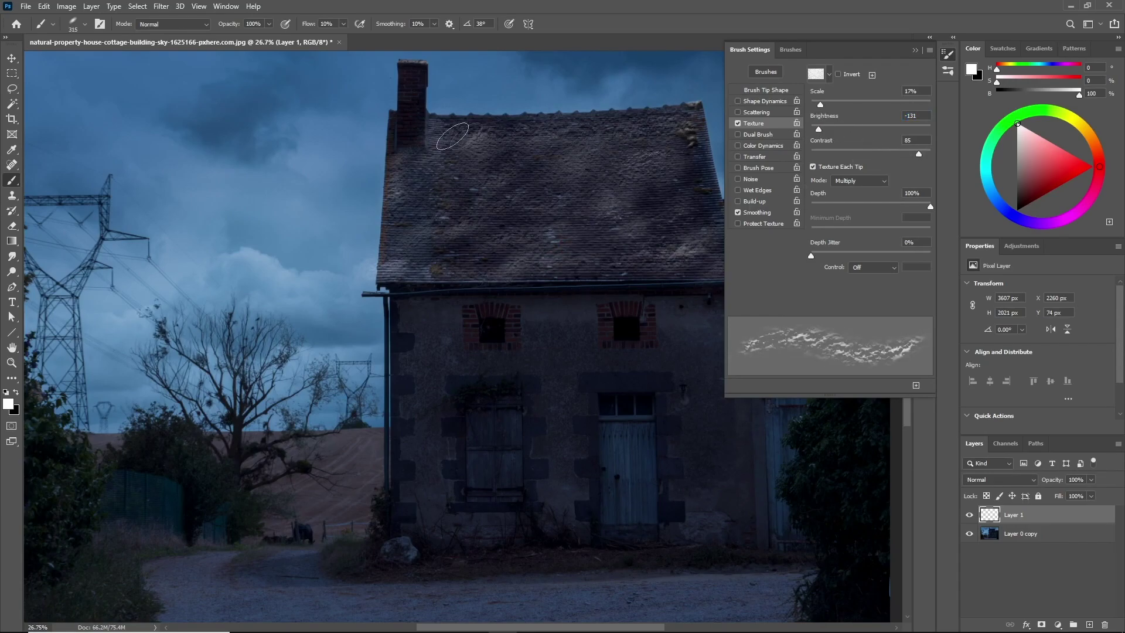
drag(473, 144, 540, 177)
drag(819, 130, 825, 130)
alt+right_click(508, 178)
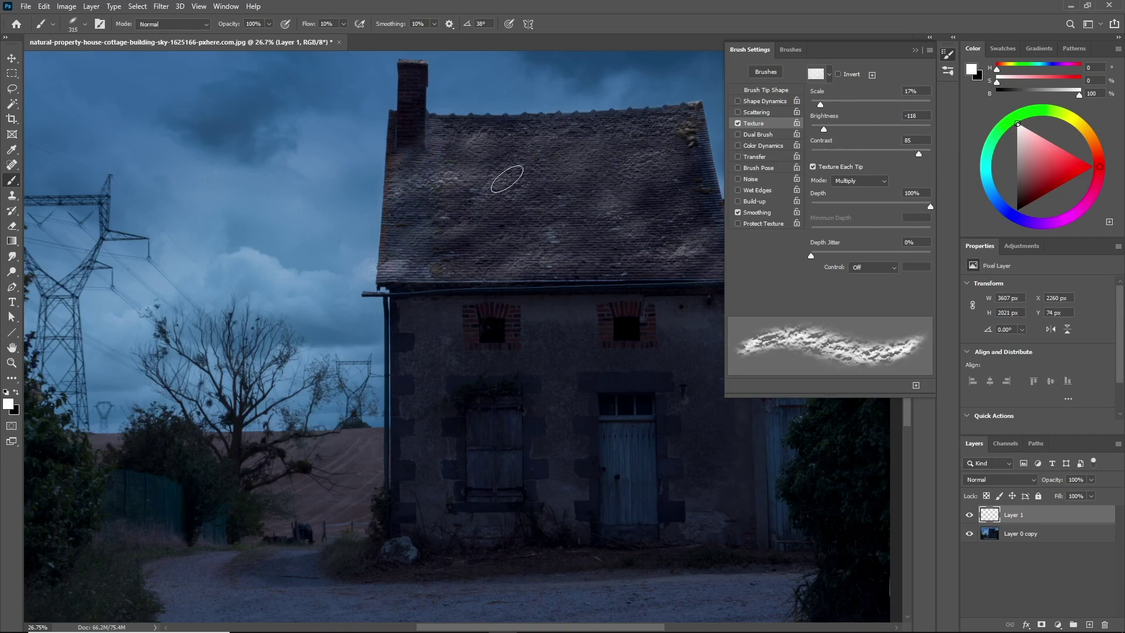
mouse_move(422, 164)
mouse_down()
mouse_move(551, 126)
mouse_move(645, 143)
mouse_up()
scroll(567, 283, down, 2)
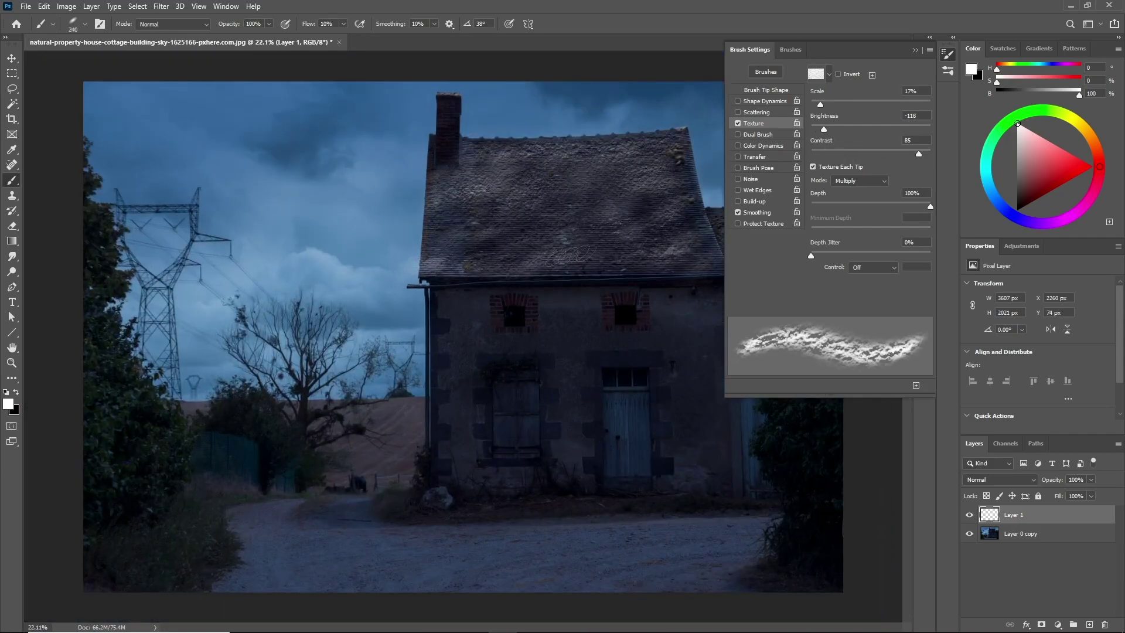
Step: Paint faint snow along the right roof ridge, then shrink the brush to 180 px
click(915, 50)
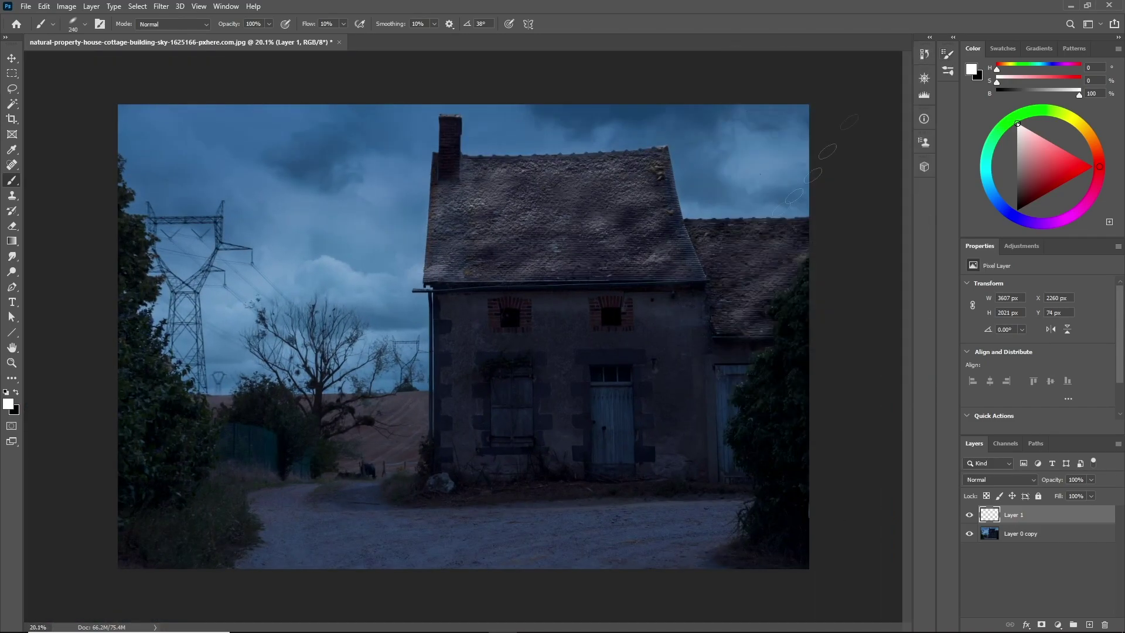
drag(695, 230, 798, 226)
alt+right_click(728, 313)
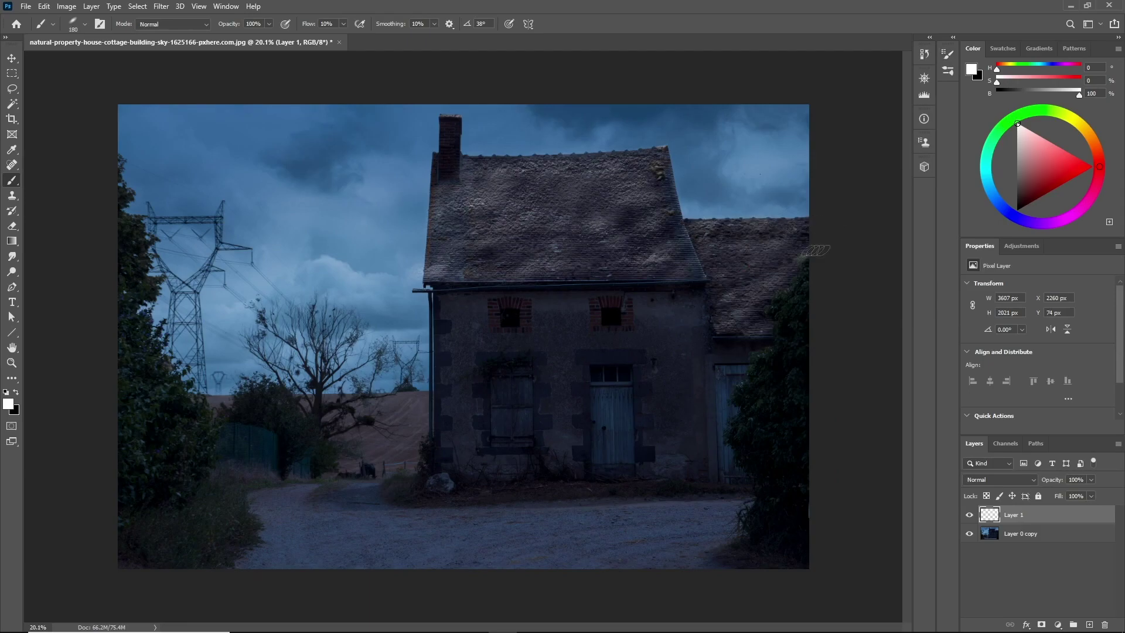
Step: Rotate the brush tip and adjust texture brightness to -137 and contrast to 76
key(F5)
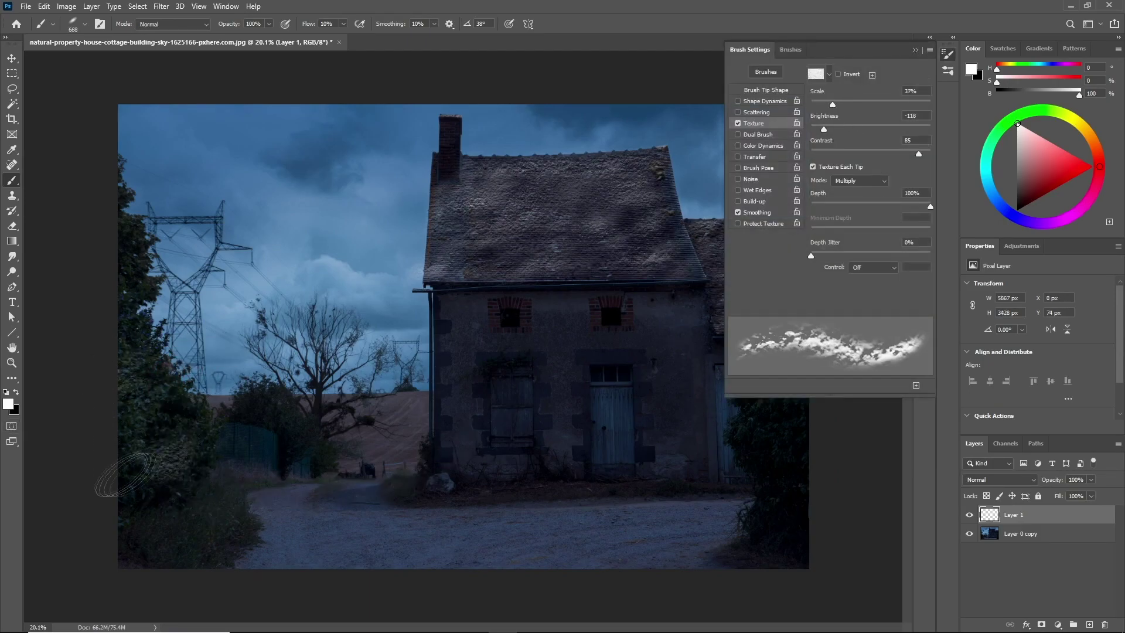
key(Left)
key(Left)
key(Left)
key(Left)
key(Left)
key(Left)
key(Left)
key(Left)
key(Left)
key(Left)
key(Left)
key(Left)
drag(824, 130, 825, 130)
drag(919, 154, 912, 154)
drag(163, 434, 150, 481)
key(ctrl+z)
drag(833, 105, 843, 105)
Step: Paint faint snow down the left trees with texture contrast 81 and a 349 px brush
drag(155, 433, 206, 447)
drag(125, 338, 128, 221)
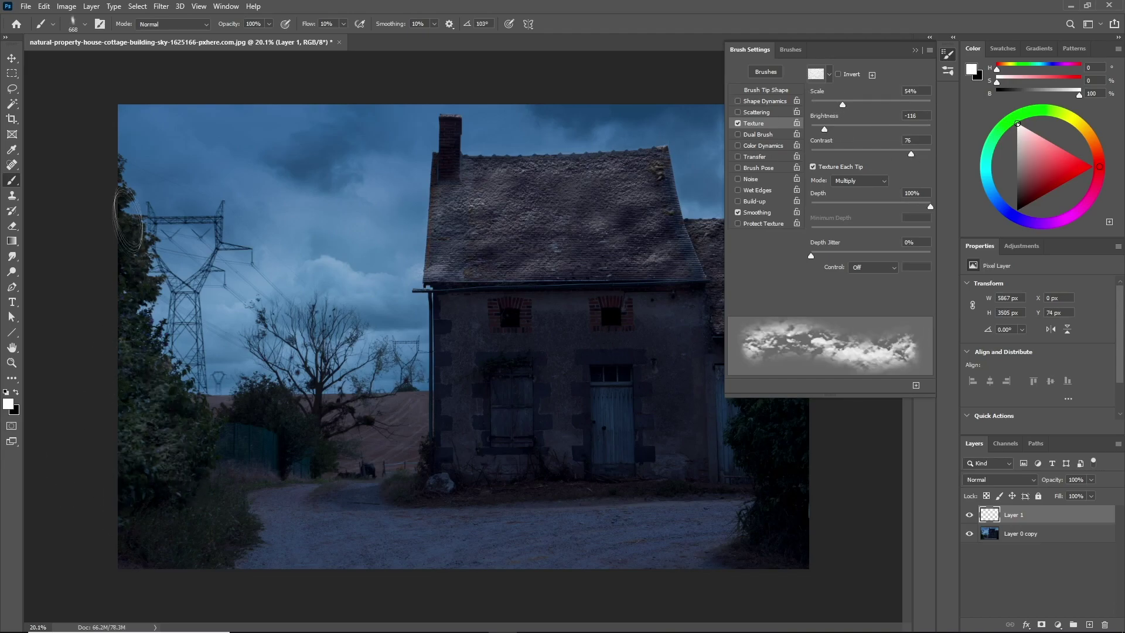
drag(825, 129, 816, 129)
drag(911, 153, 916, 153)
key(bracketleft)
key(bracketleft)
key(bracketleft)
key(bracketleft)
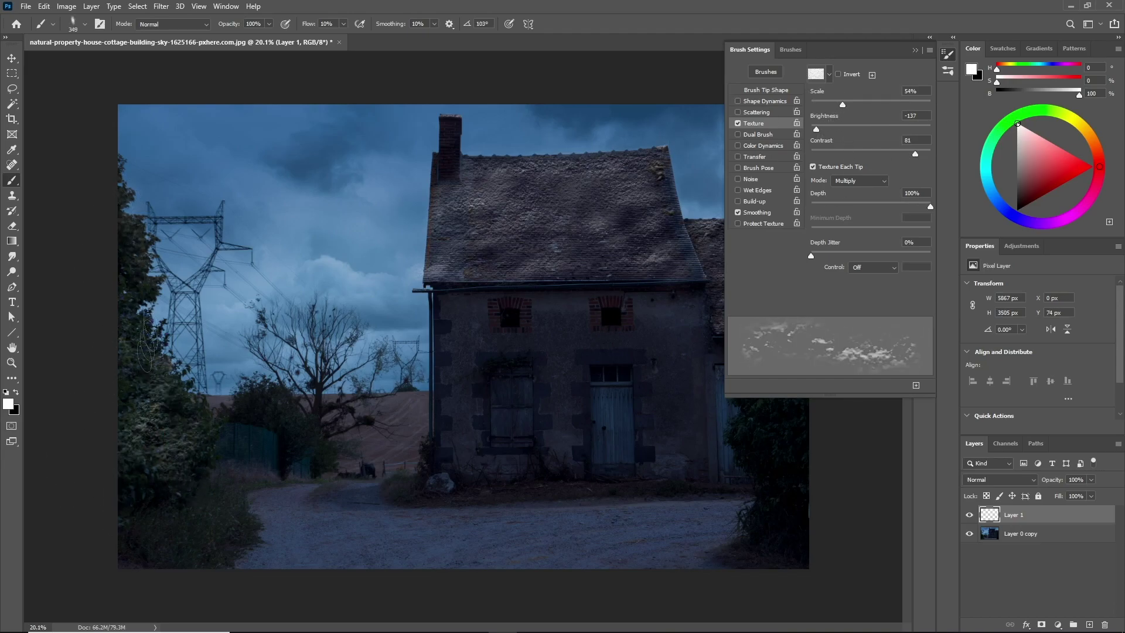
mouse_move(136, 268)
mouse_down()
mouse_move(107, 443)
mouse_move(129, 505)
mouse_move(214, 549)
mouse_move(158, 537)
mouse_move(225, 489)
mouse_move(202, 518)
mouse_up()
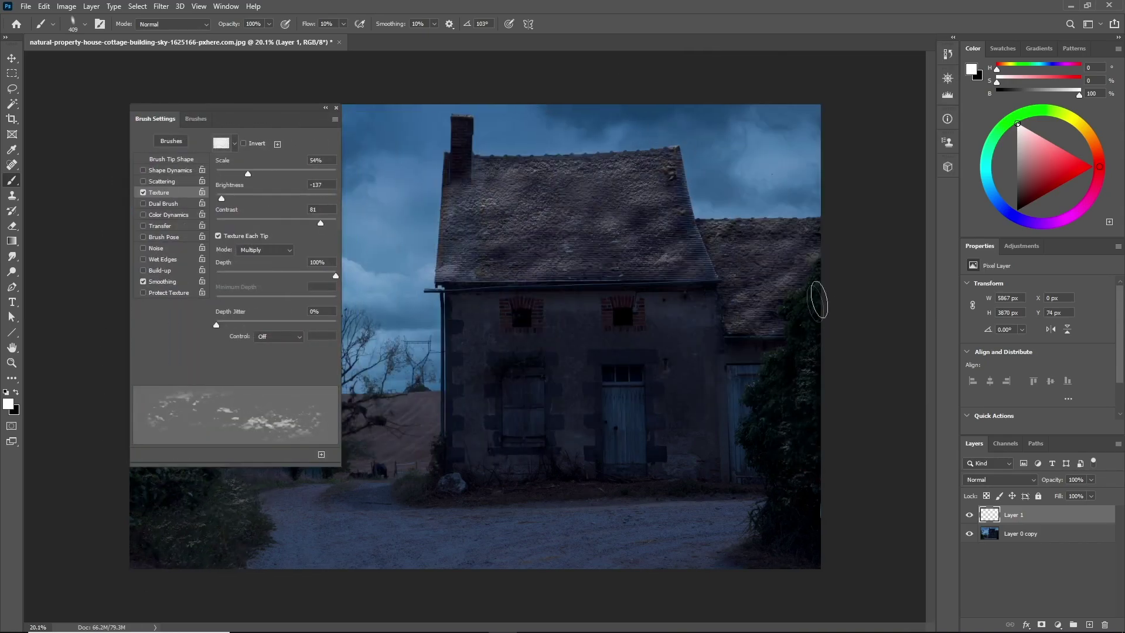
Step: Set texture scale to 60% and brush snow onto the right-hand bush
drag(247, 174, 228, 199)
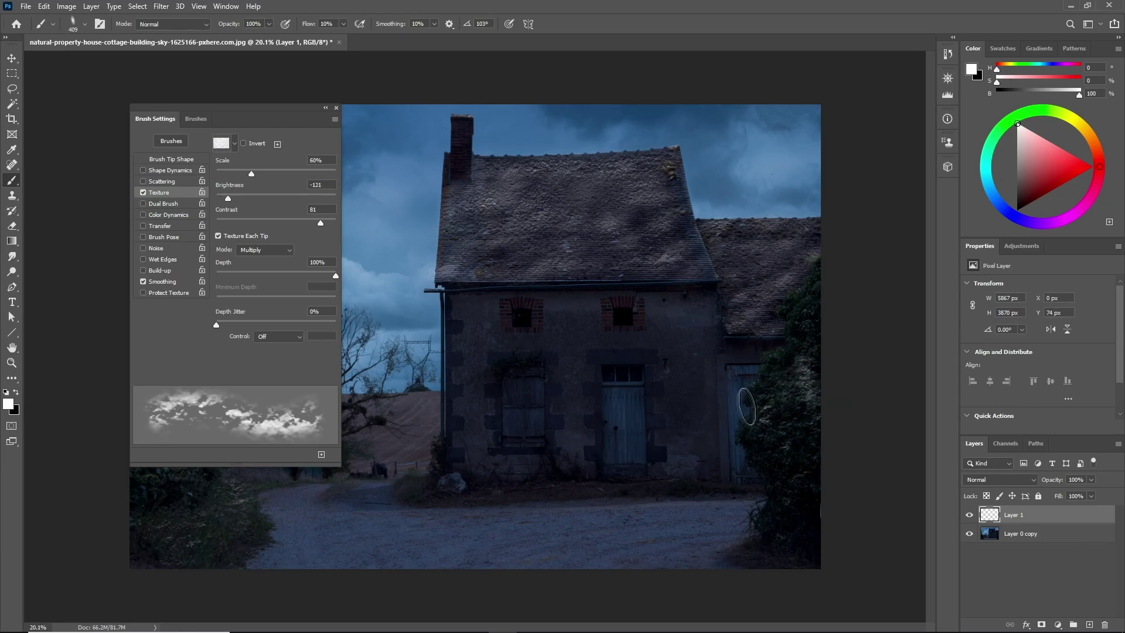
mouse_move(798, 384)
mouse_down()
mouse_move(800, 457)
mouse_move(809, 267)
mouse_up()
drag(632, 522, 654, 526)
Step: Paint faint white texture across the dirt road at Flow 5%, texture scale 19%, 299 px brush
drag(740, 540, 294, 556)
drag(239, 174, 230, 174)
drag(228, 199, 234, 199)
drag(713, 554, 362, 561)
key(ctrl+z)
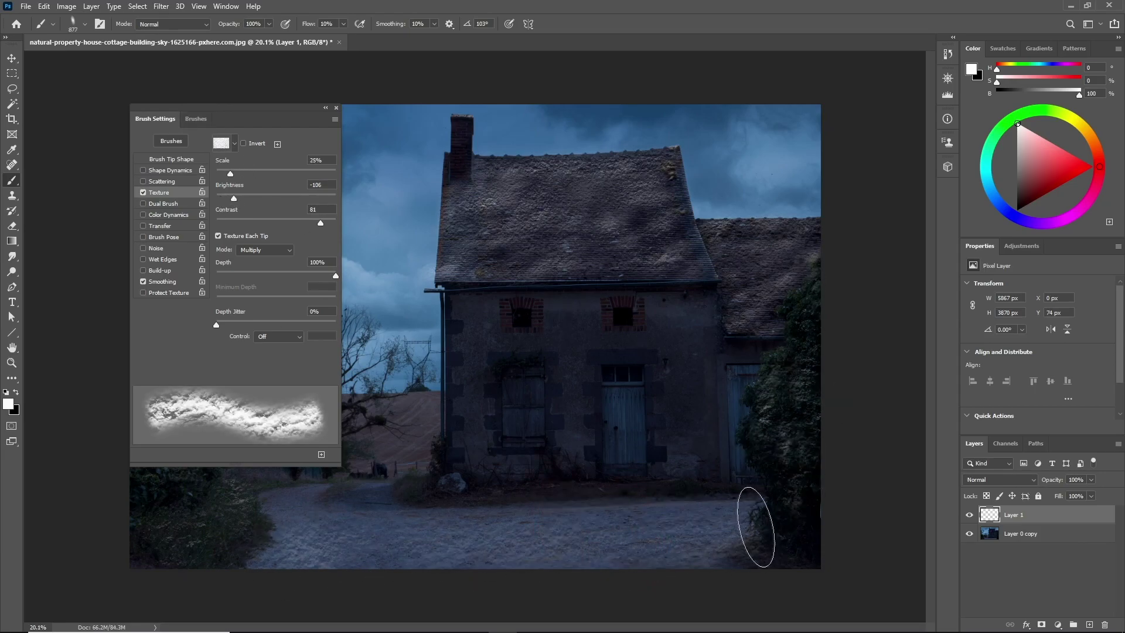
drag(756, 529, 704, 536)
drag(344, 37, 340, 37)
mouse_move(735, 557)
mouse_down()
mouse_move(522, 588)
mouse_move(770, 510)
mouse_move(467, 532)
mouse_move(310, 513)
mouse_up()
drag(231, 175, 227, 174)
drag(369, 506, 362, 506)
drag(263, 492, 325, 498)
Step: Set texture scale 14%, brightness -124, contrast 82 and rotate the brush angle to 177°
drag(321, 222, 332, 224)
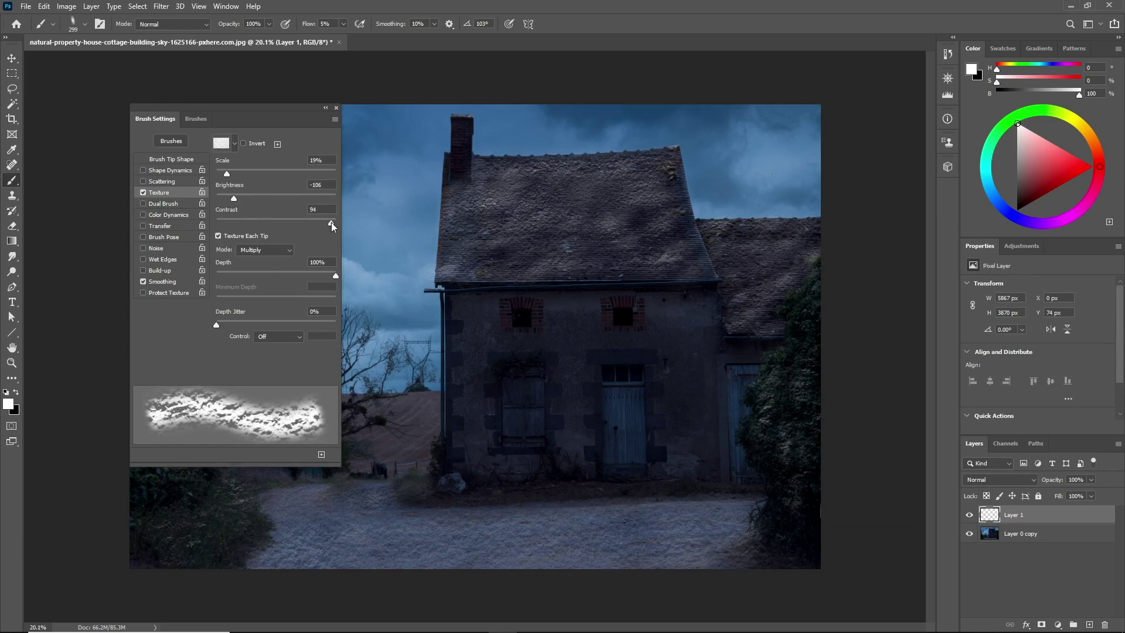
drag(234, 199, 230, 198)
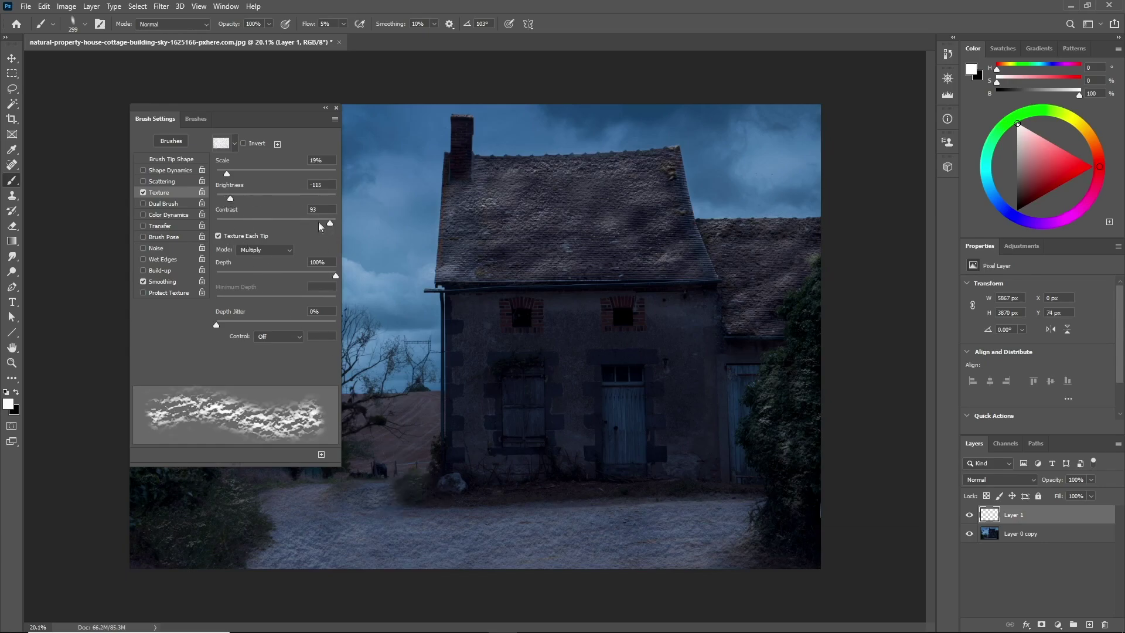
drag(330, 222, 321, 222)
drag(227, 173, 224, 174)
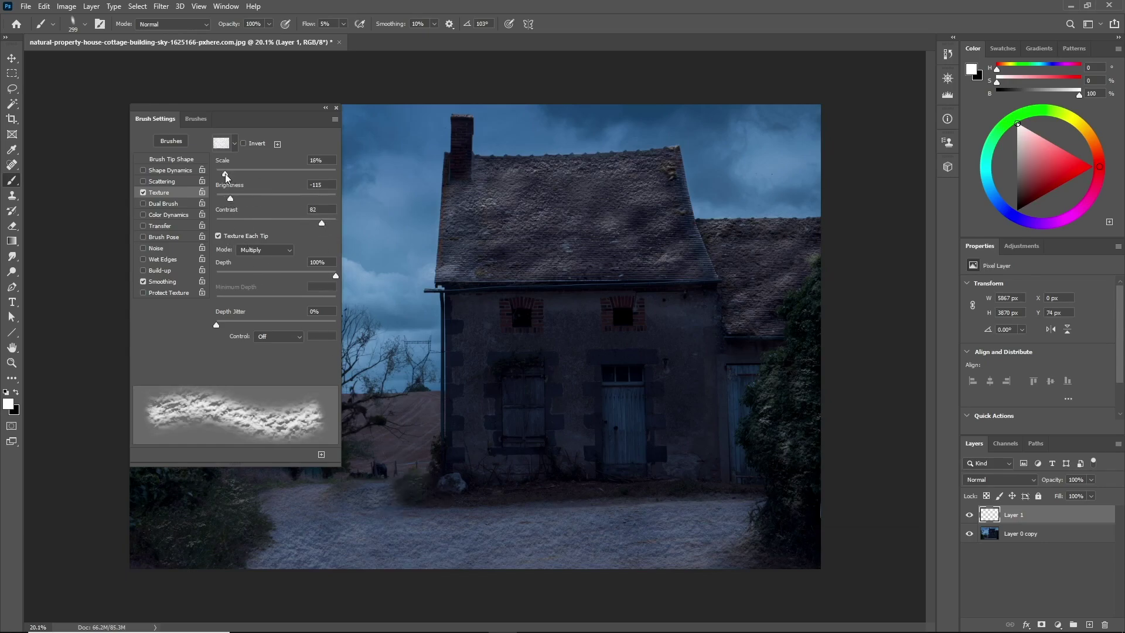
click(174, 160)
drag(313, 276, 299, 288)
Step: Set texture brightness -125 and contrast 90, paint faint texture along the ground, and close Brush Settings
drag(493, 495, 643, 486)
key(ctrl+z)
click(175, 194)
drag(230, 198, 234, 198)
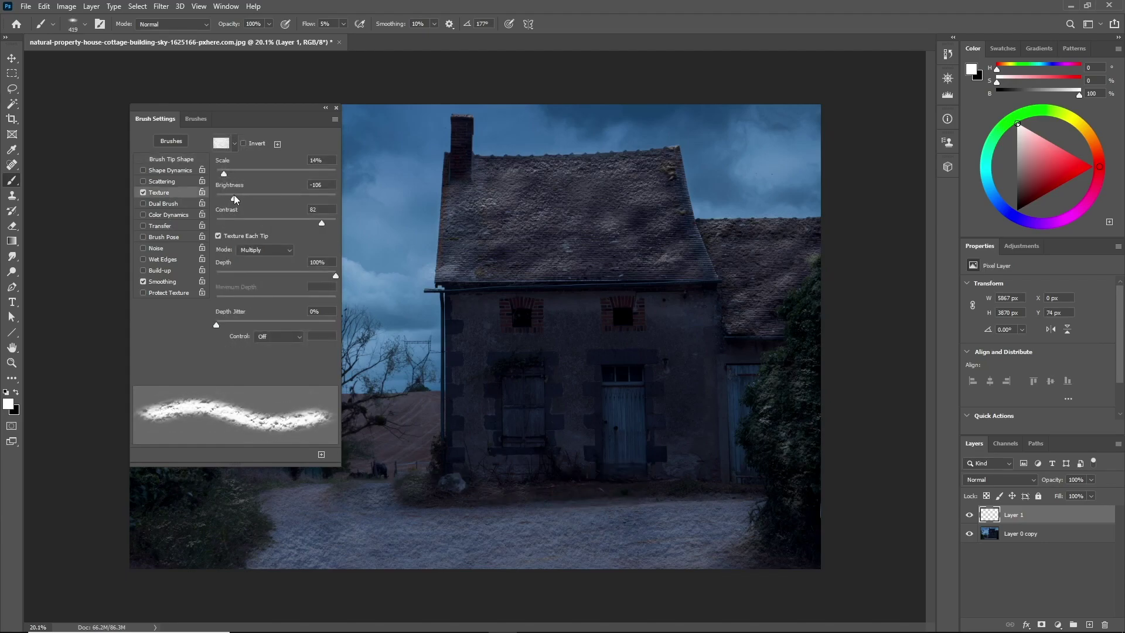
drag(322, 223, 327, 223)
drag(233, 198, 226, 198)
drag(498, 489, 671, 492)
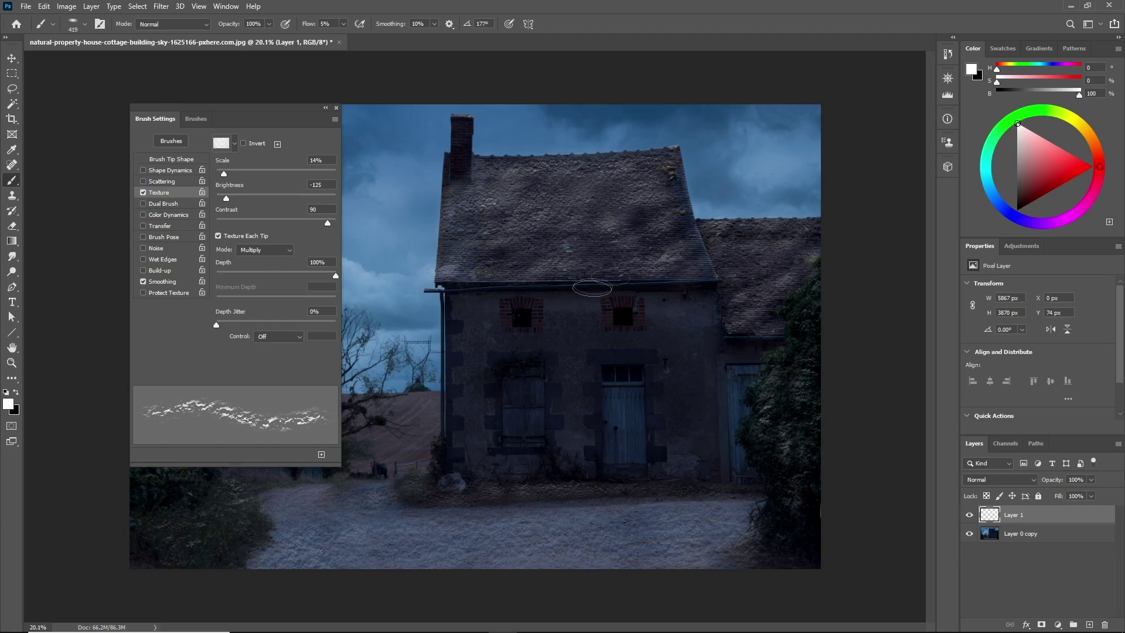
click(337, 109)
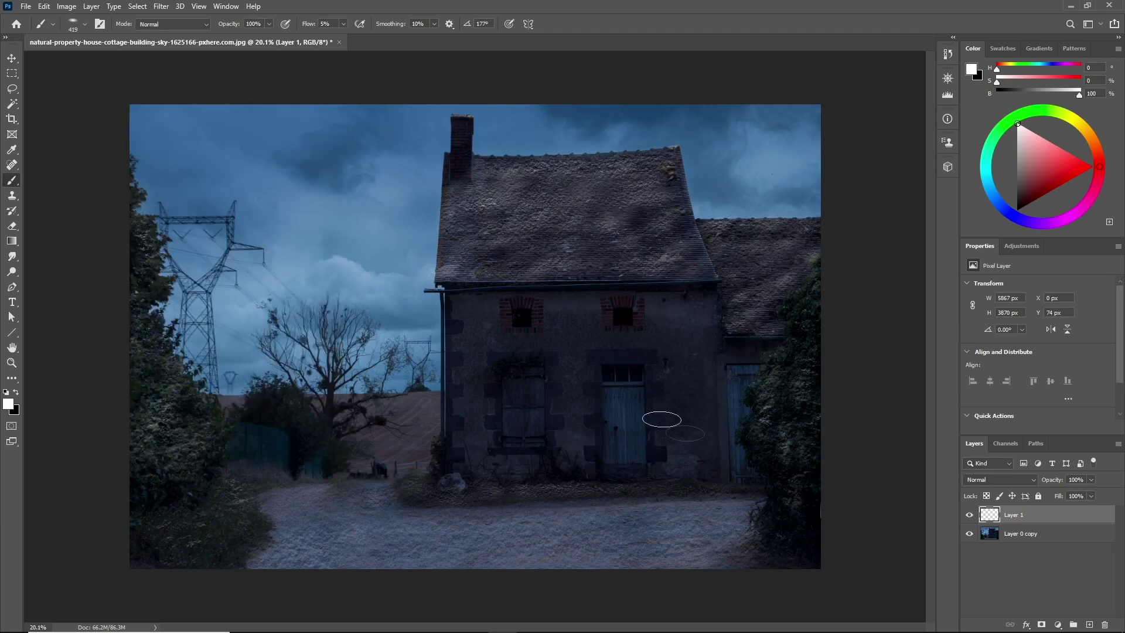
click(1058, 626)
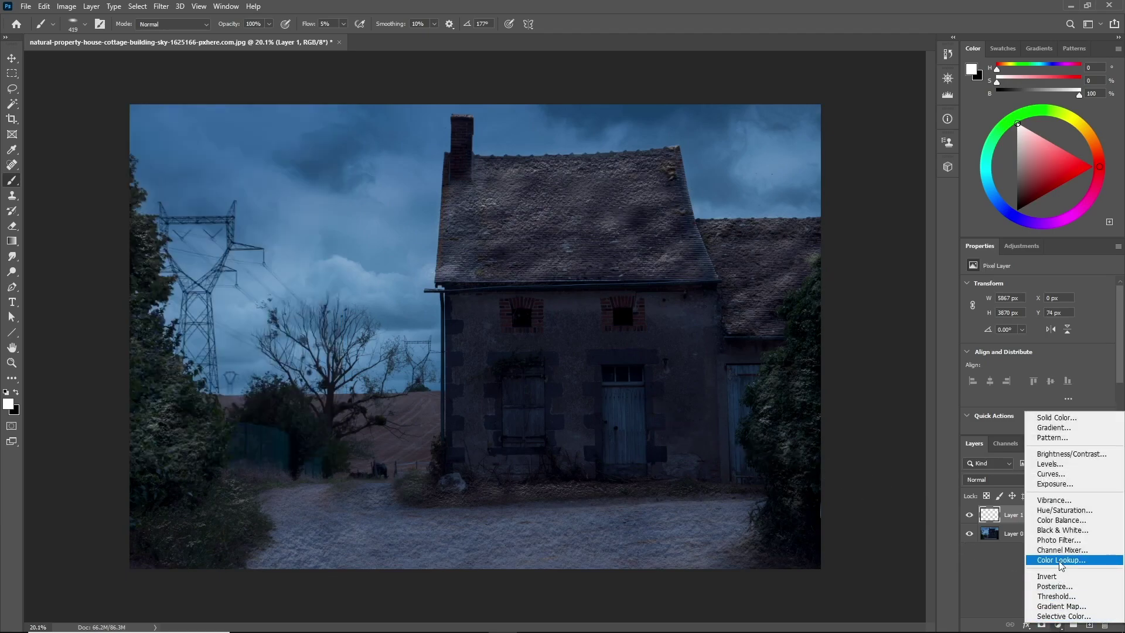
Step: Add a Color Lookup adjustment layer using Moonlight.3DL
click(1041, 568)
click(1069, 288)
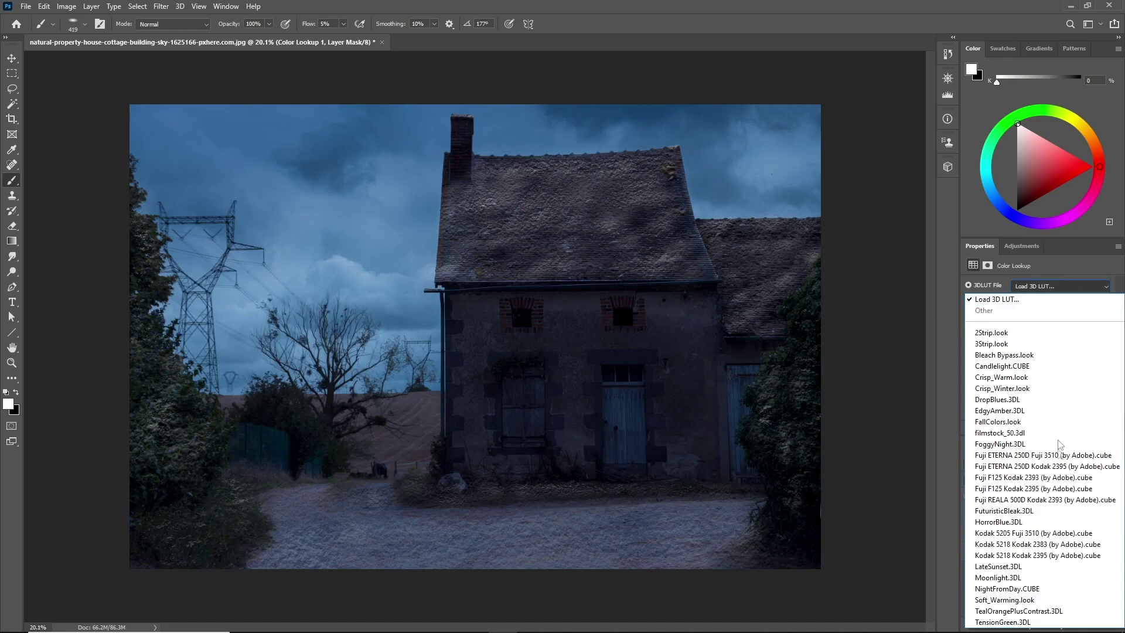
click(1042, 581)
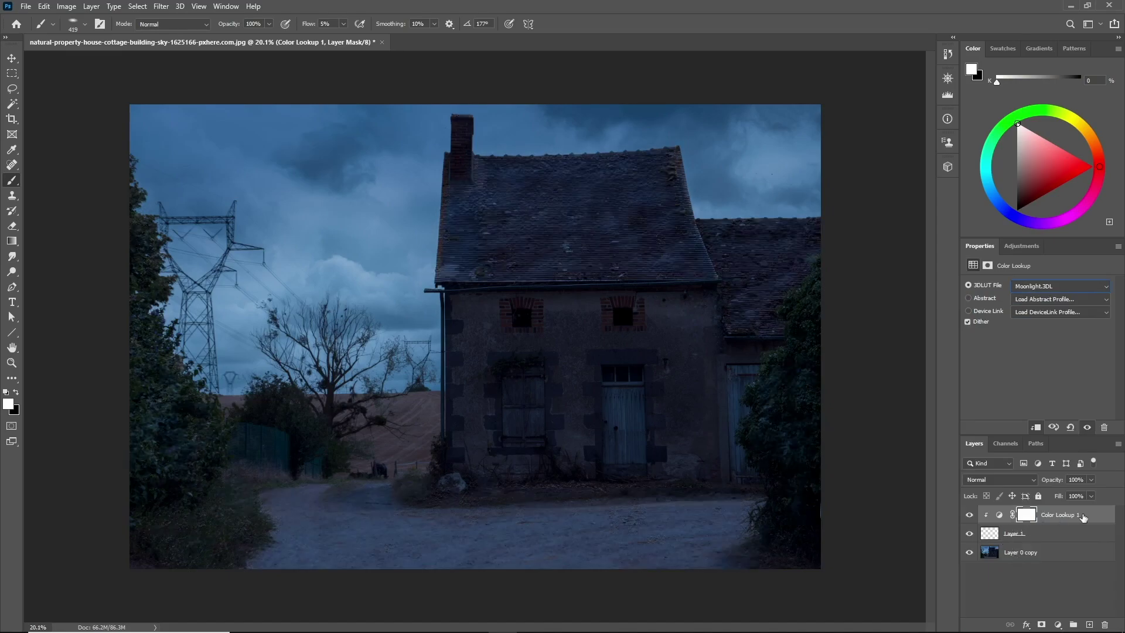
Step: Duplicate Layer 1 with its lookup twice, then select Layer 1 copy 2
click(1078, 535)
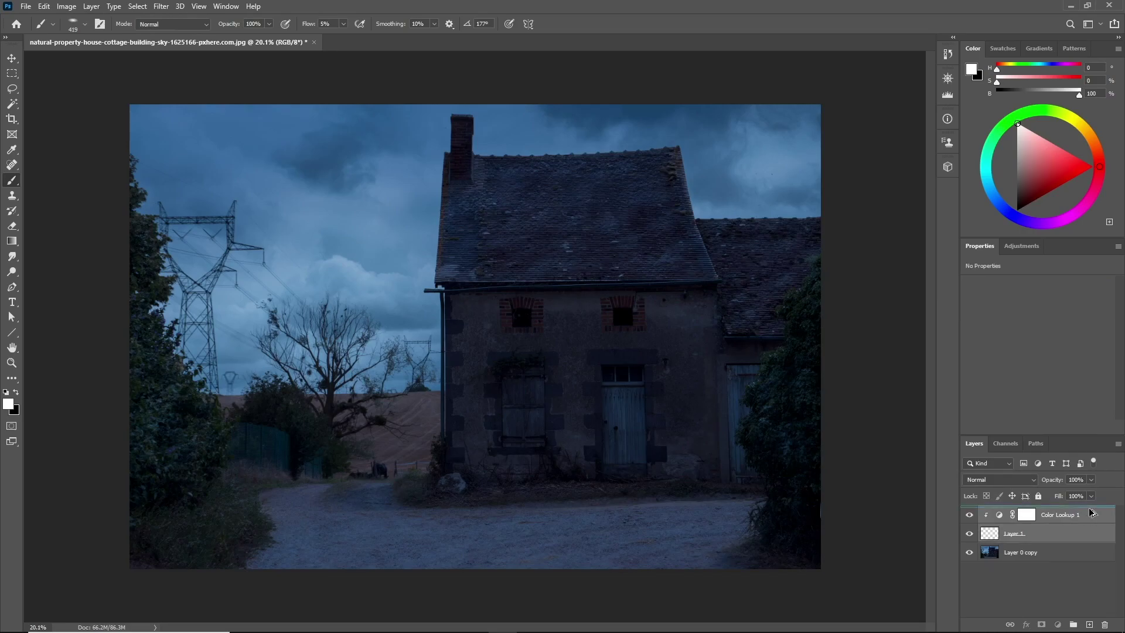
key(ctrl+j)
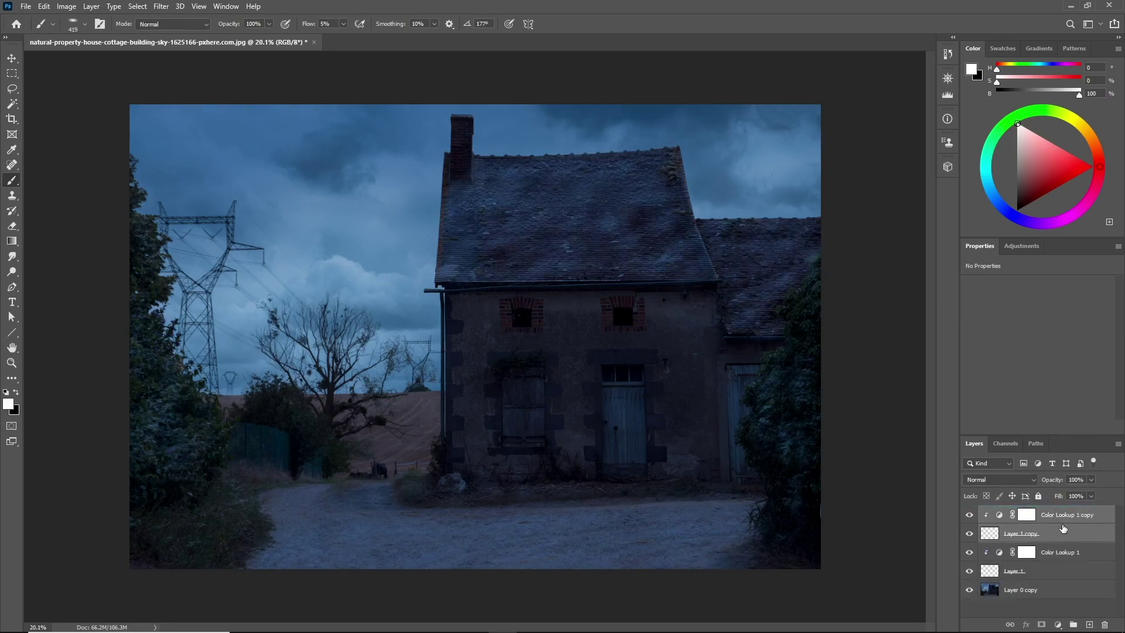
key(ctrl+j)
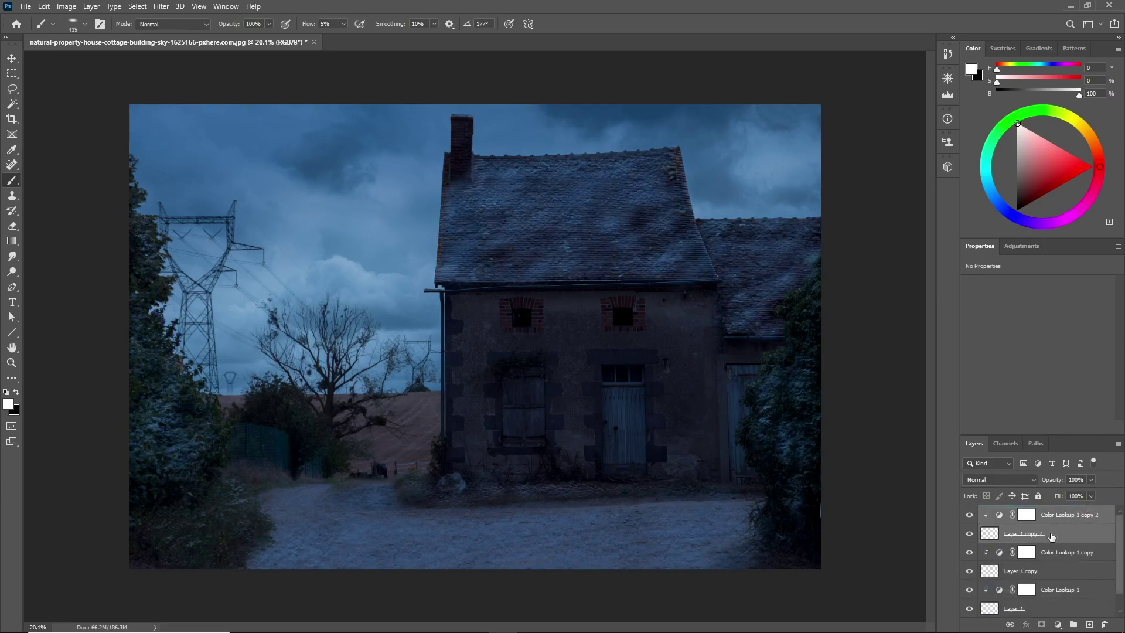
click(1039, 537)
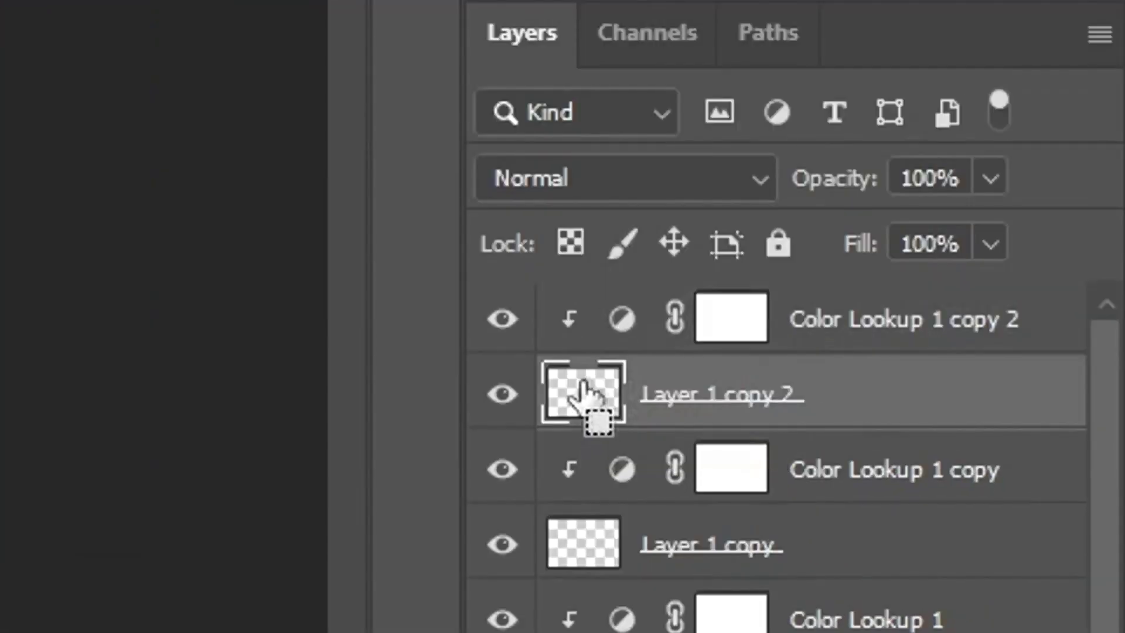
Step: Add a layer mask to Layer 1 copy 2 and toggle its visibility to compare
ctrl+click(595, 384)
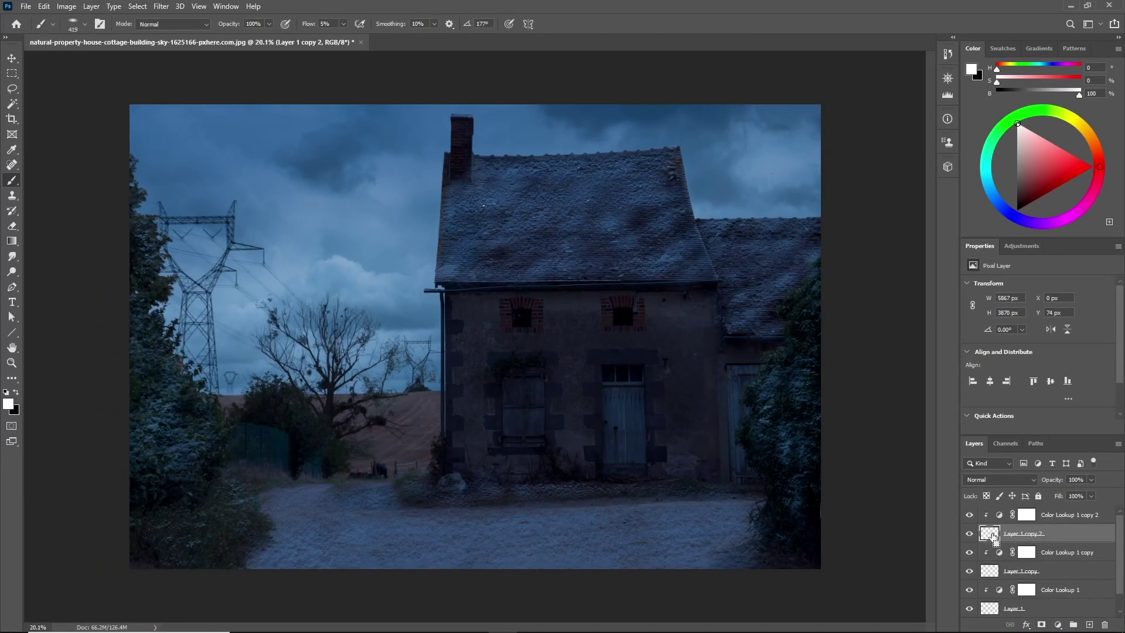
click(1043, 625)
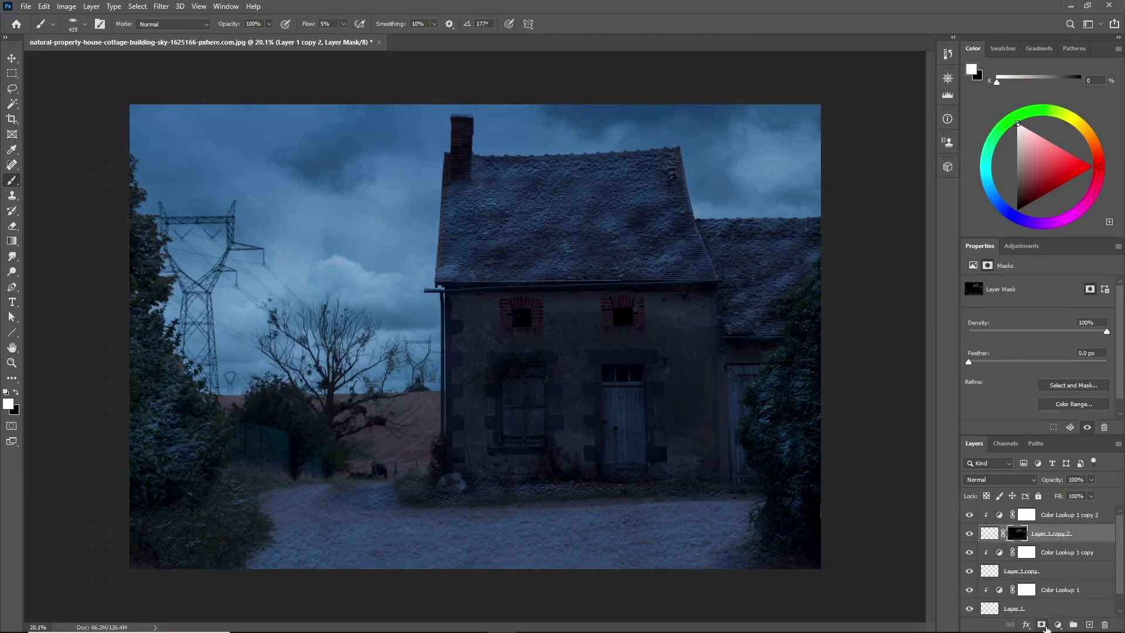
click(969, 534)
click(967, 537)
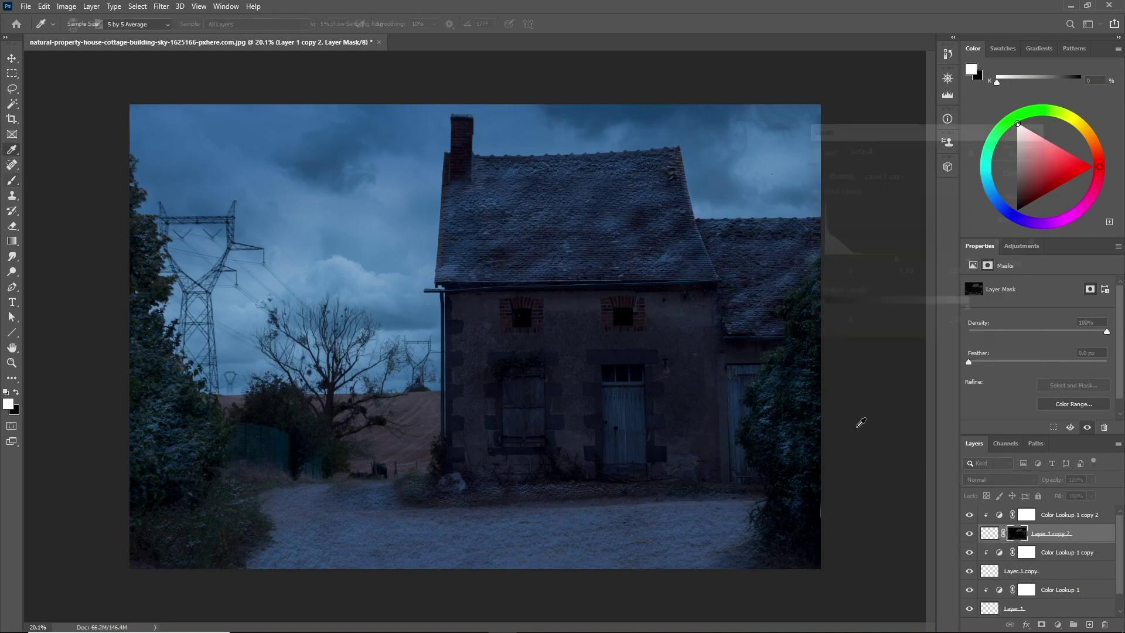
Step: Apply Levels to the mask with white input at 182
key(ctrl+l)
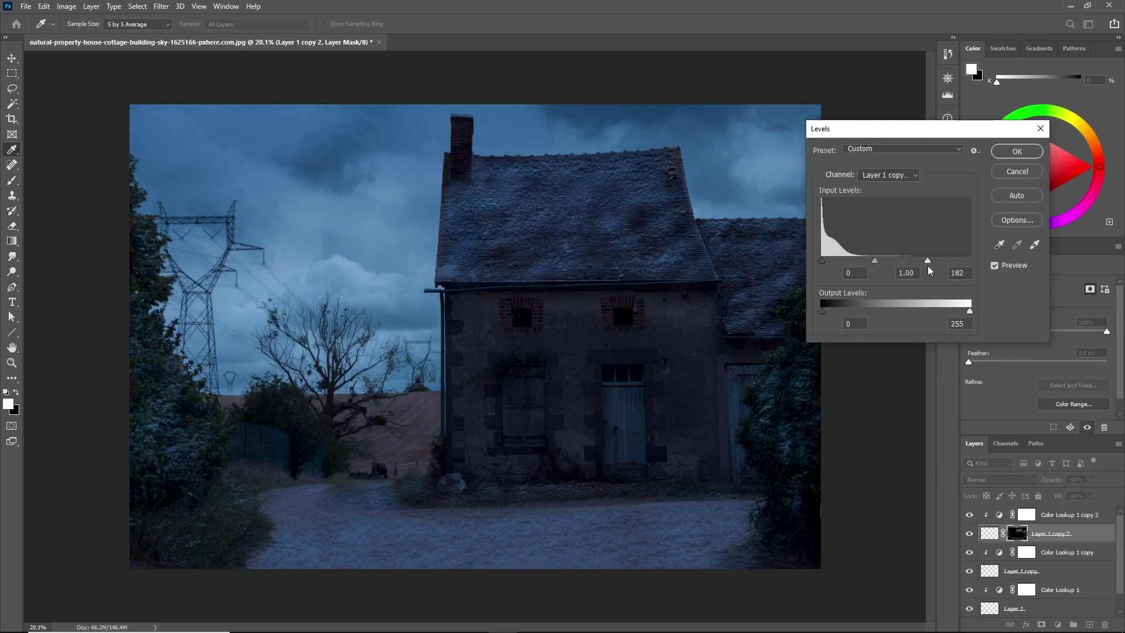
click(1034, 153)
click(1081, 573)
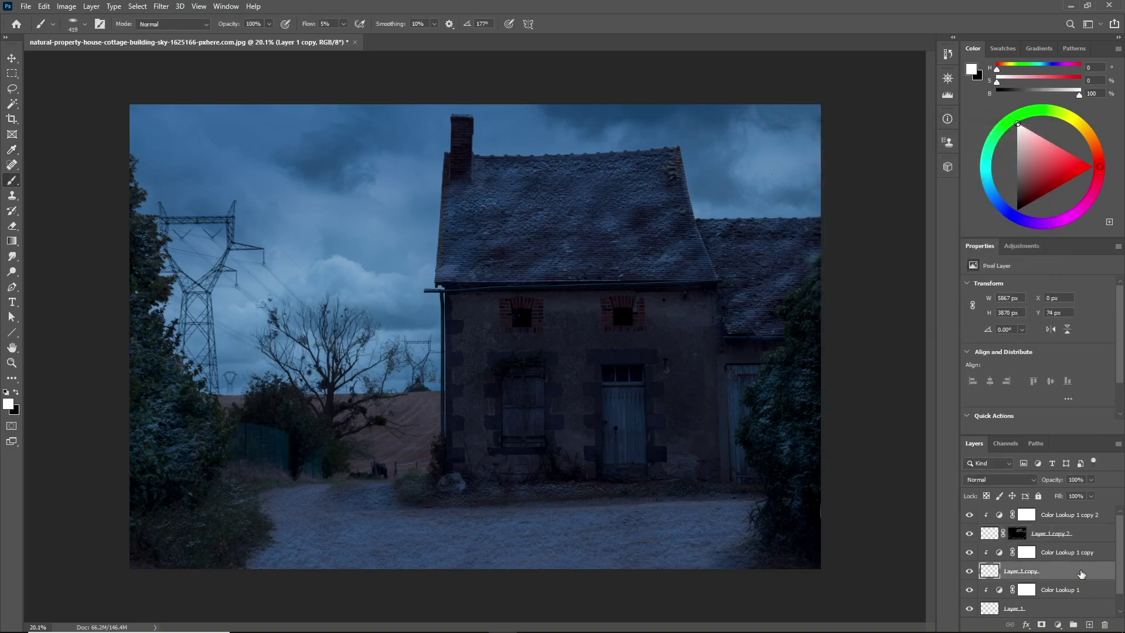
double_click(1082, 573)
Step: Enable Bevel & Emboss with the light snowy pattern texture at about +421 depth
click(143, 238)
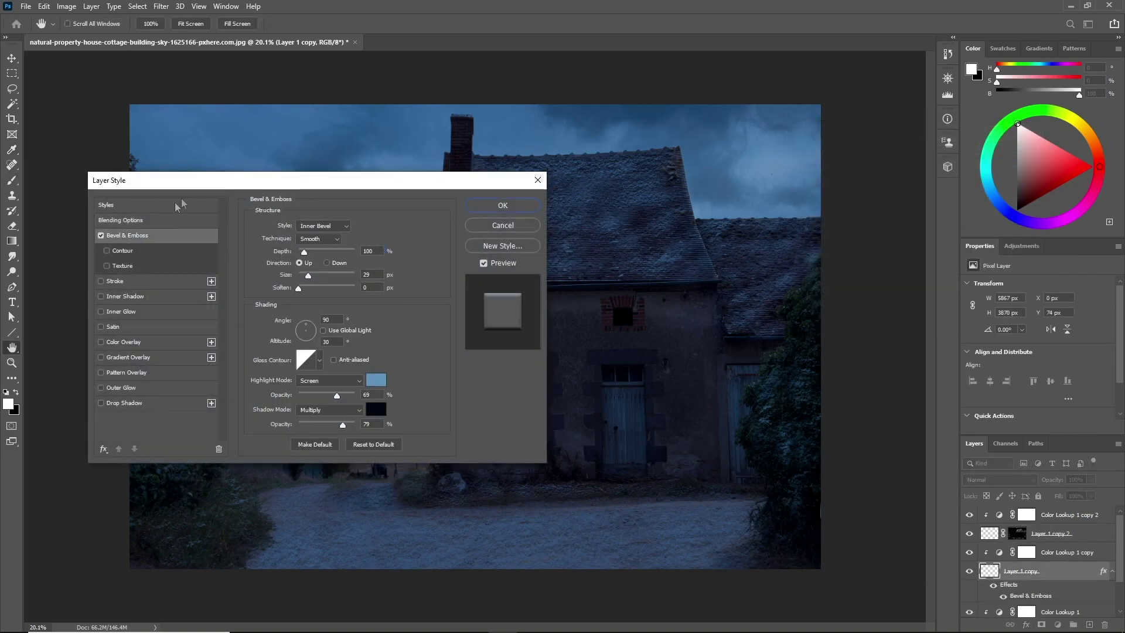
drag(223, 180, 174, 181)
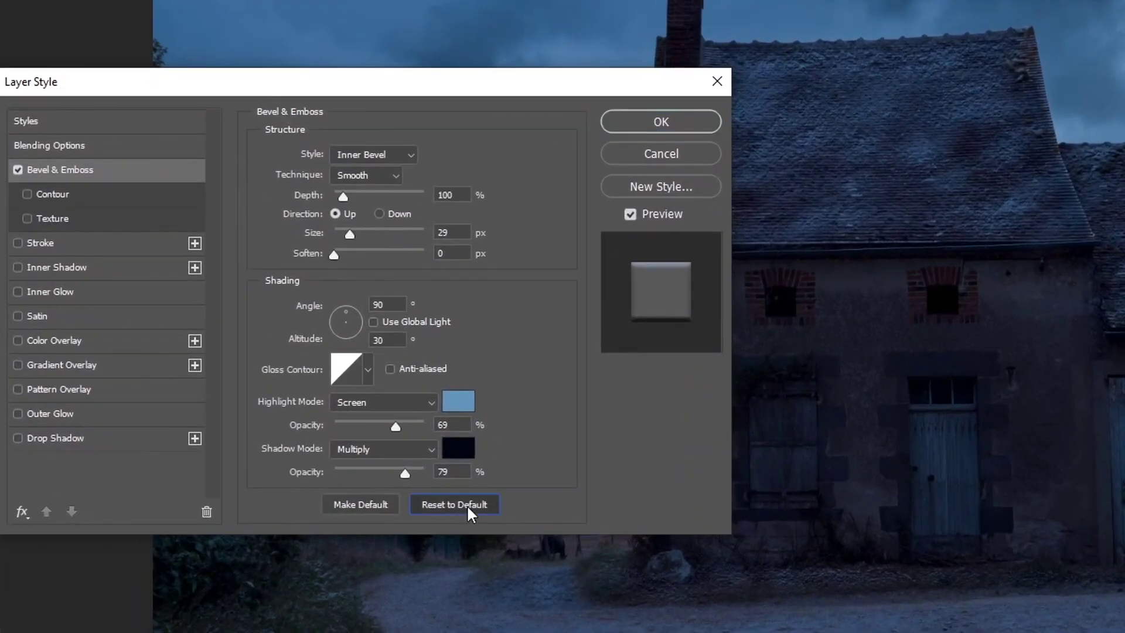
click(455, 505)
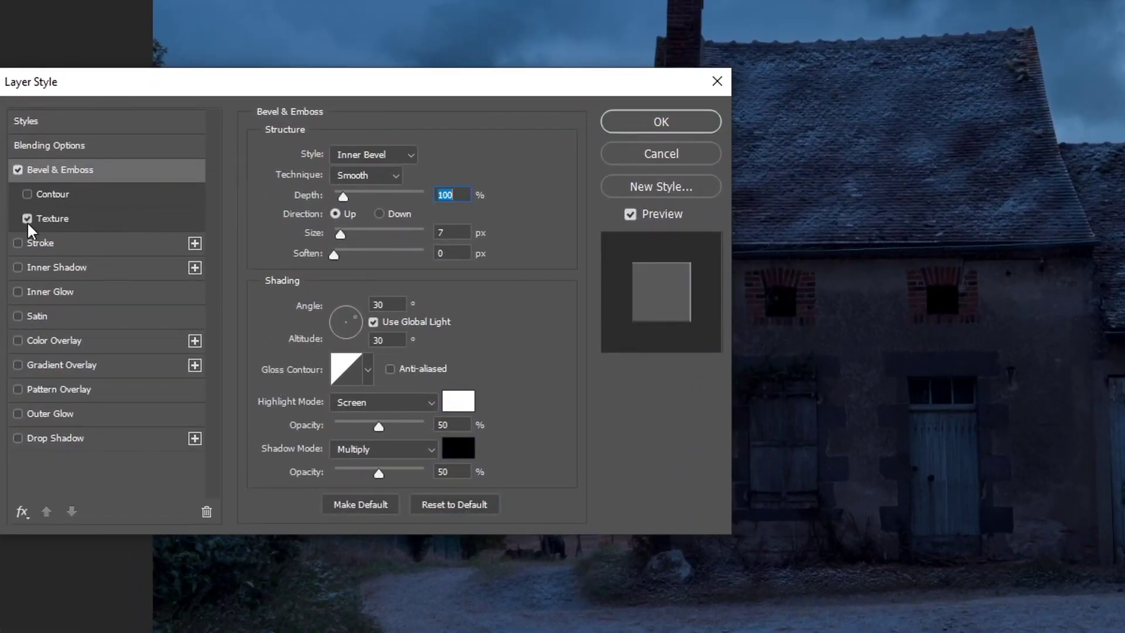
click(53, 224)
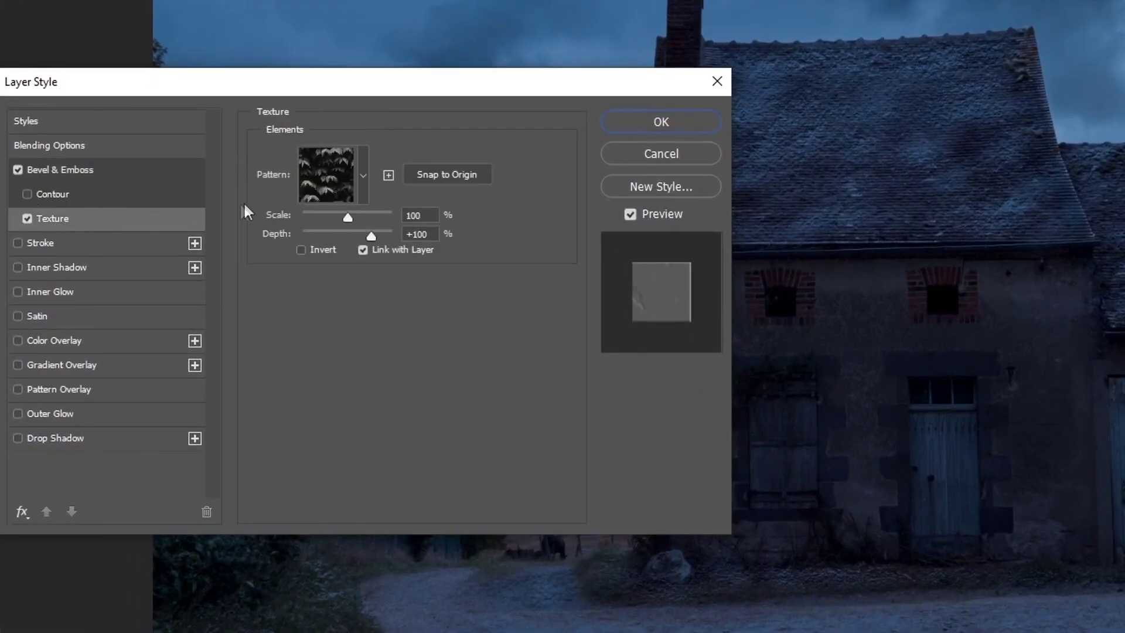
click(363, 176)
click(238, 322)
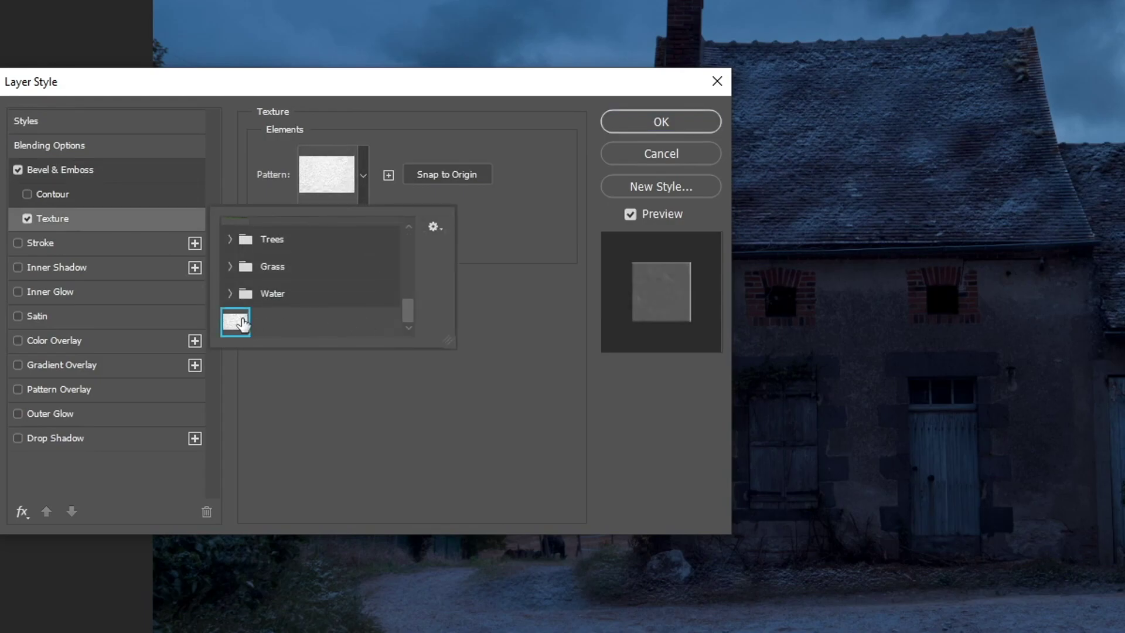
click(339, 429)
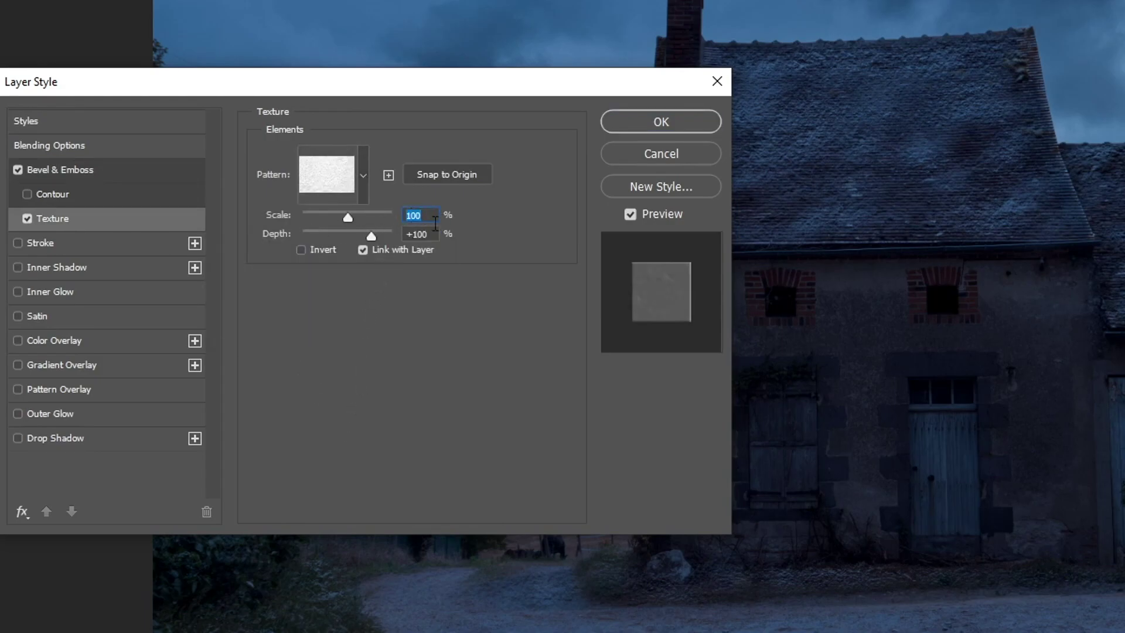
key(Tab)
drag(368, 238, 381, 237)
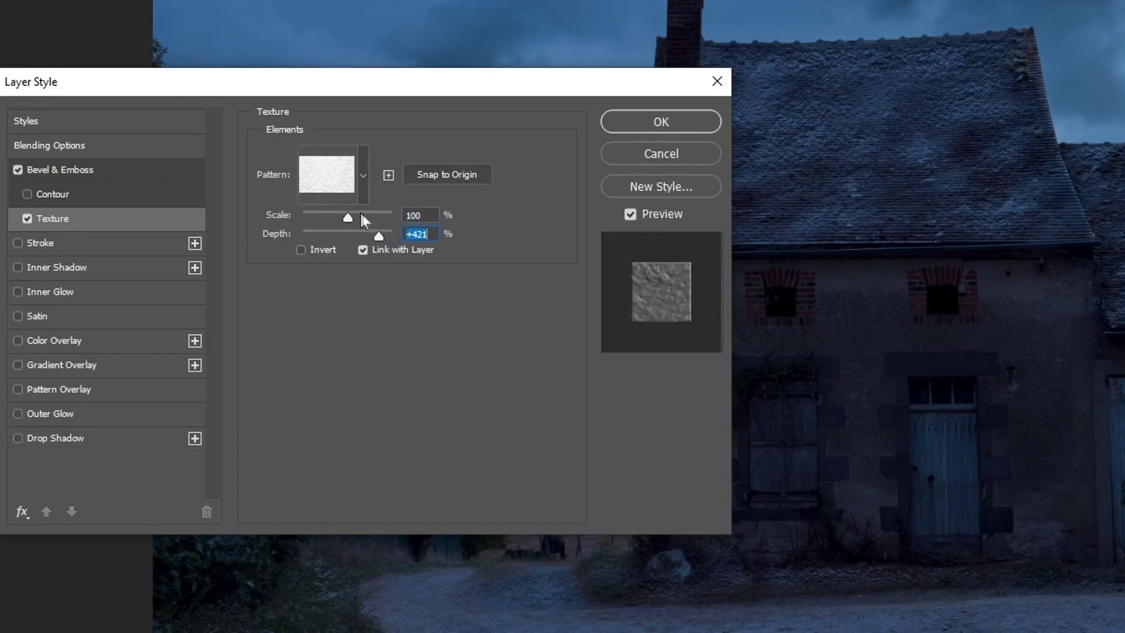
scroll(436, 240, up, 3)
Step: Light the bevel from 90° with a pale sky-blue highlight, shrink it to 1 px, and apply
click(131, 170)
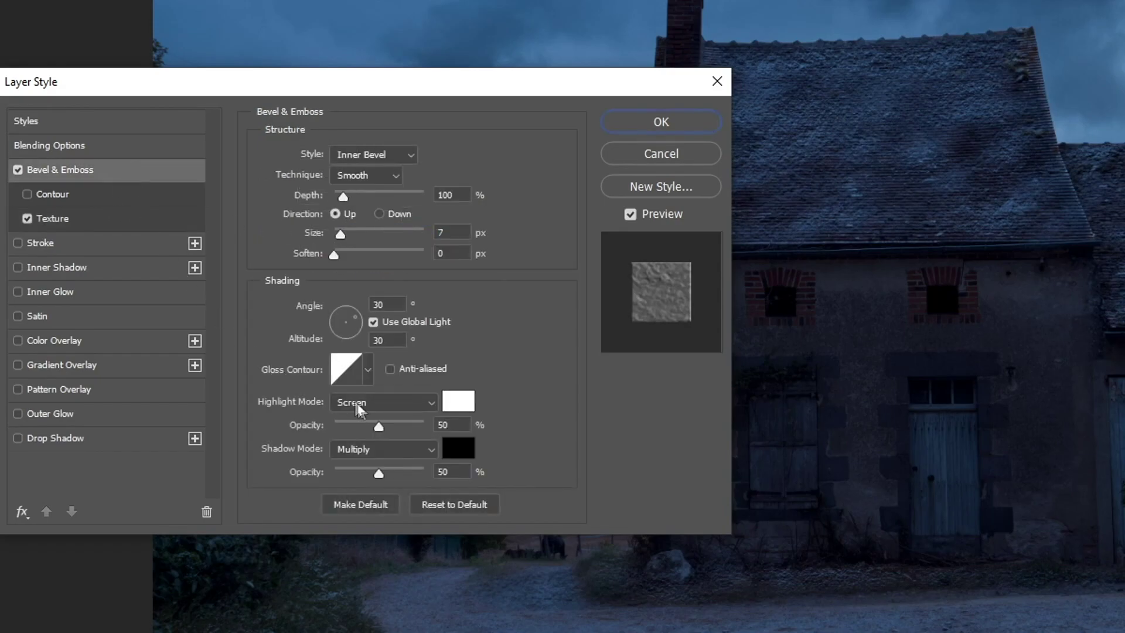
click(373, 322)
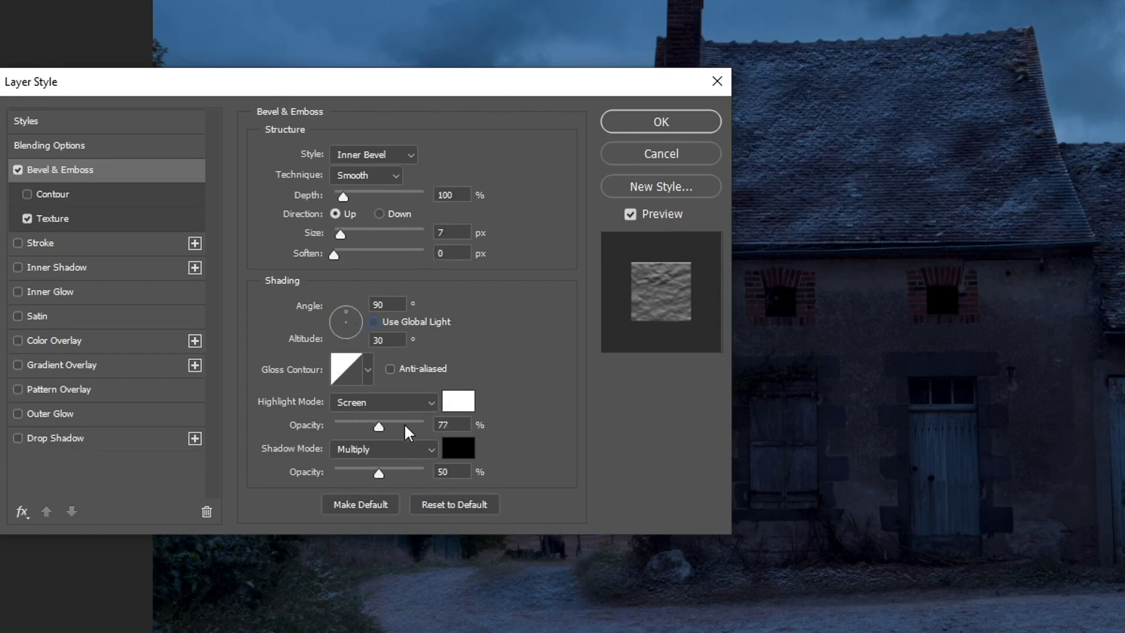
click(463, 400)
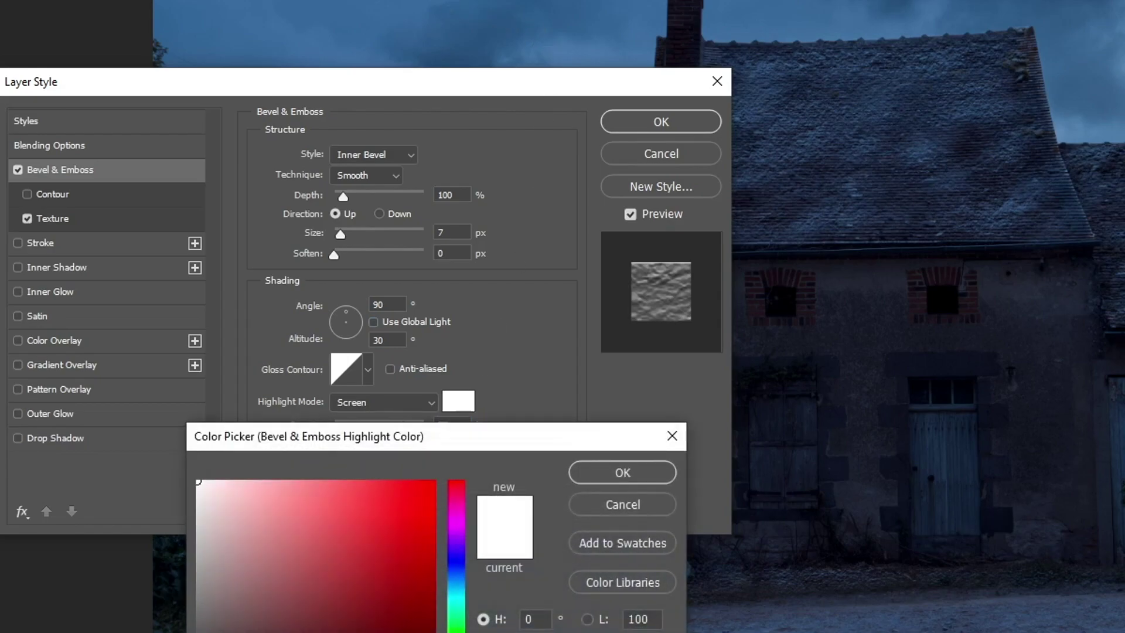
click(789, 9)
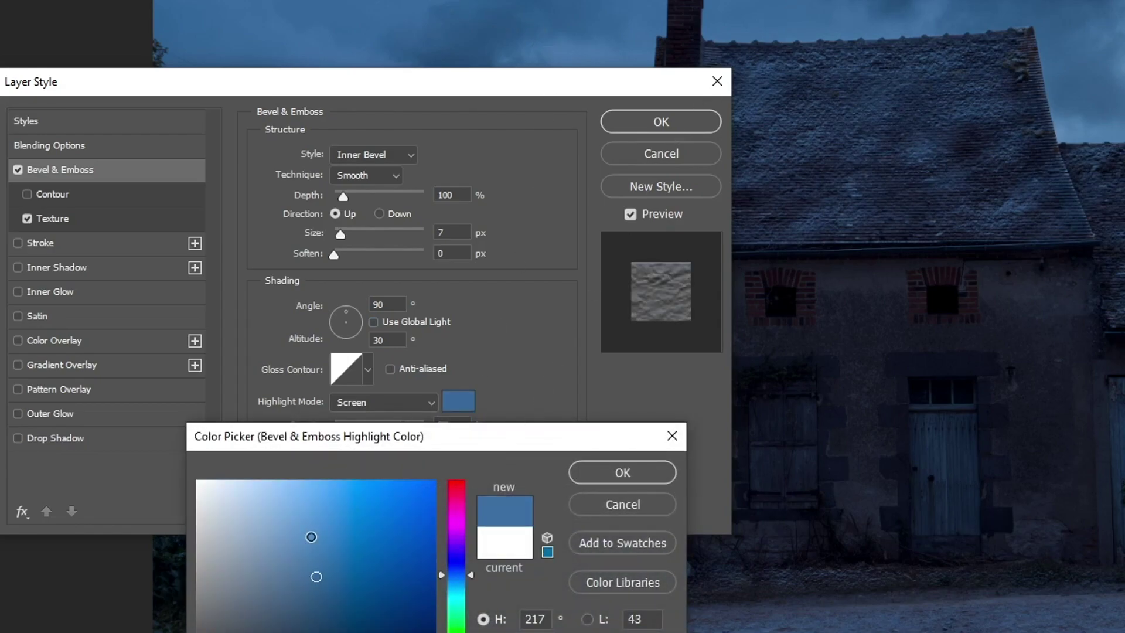
click(311, 536)
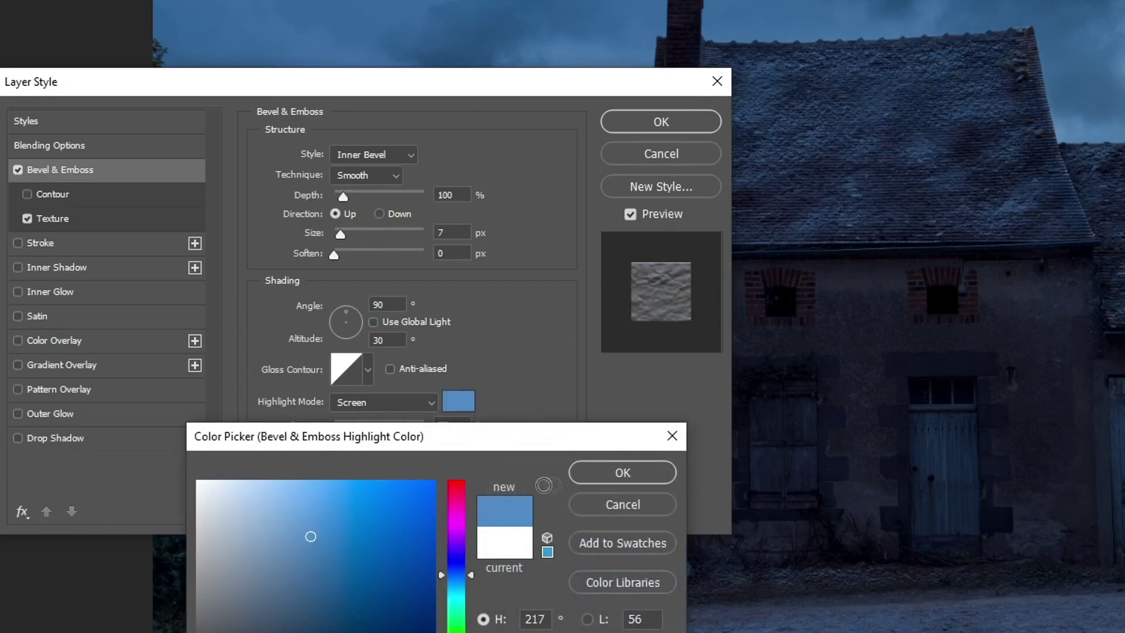
click(627, 476)
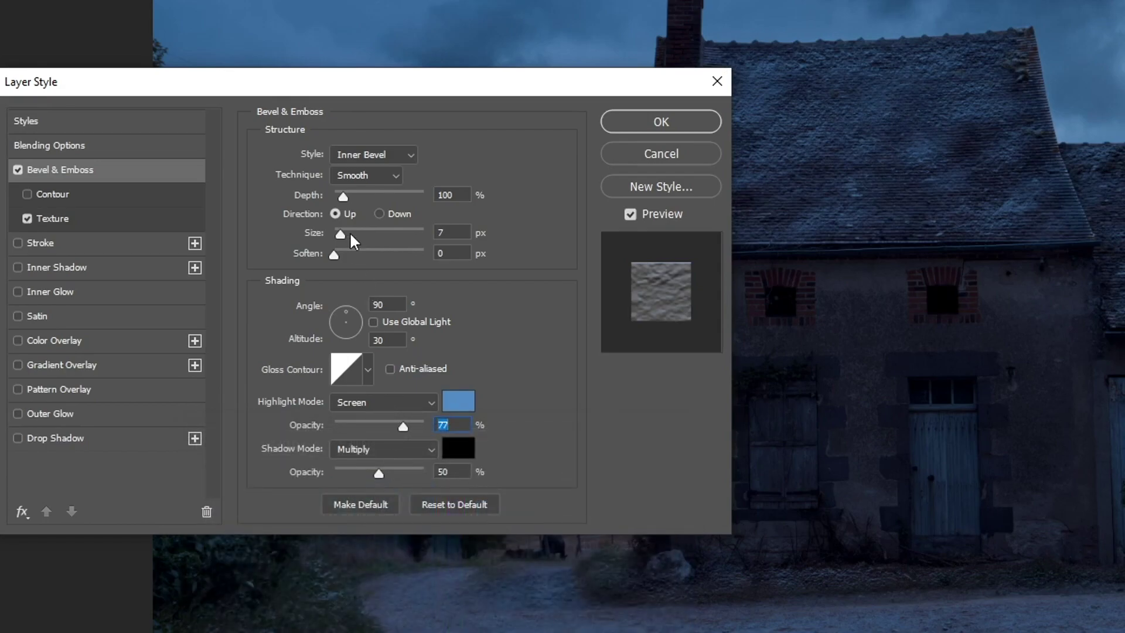
drag(350, 235, 338, 235)
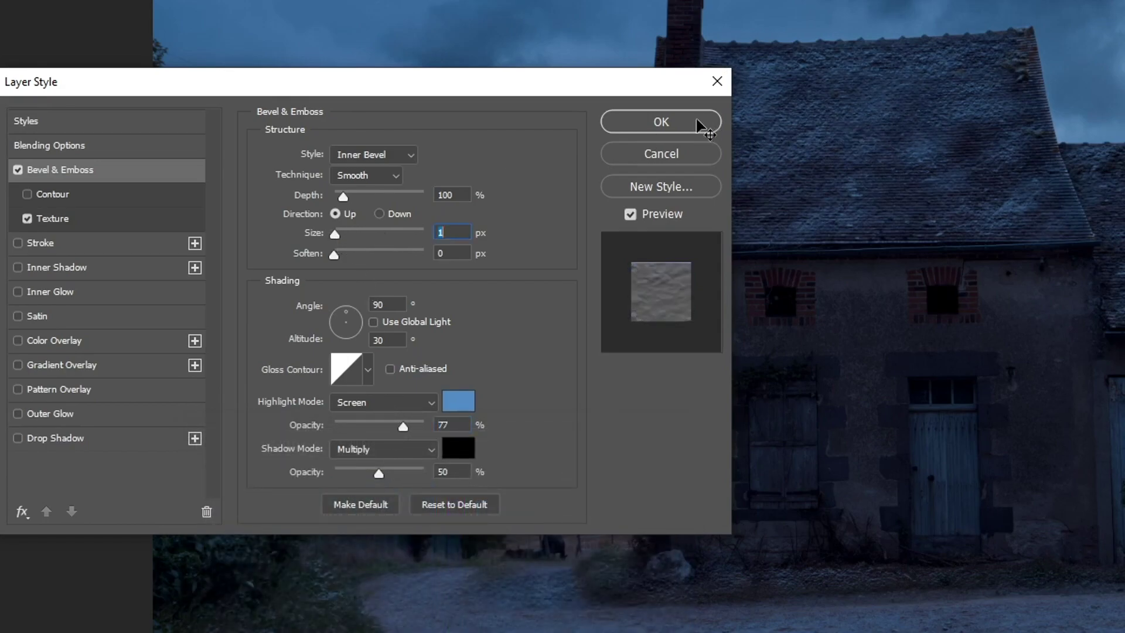
click(662, 122)
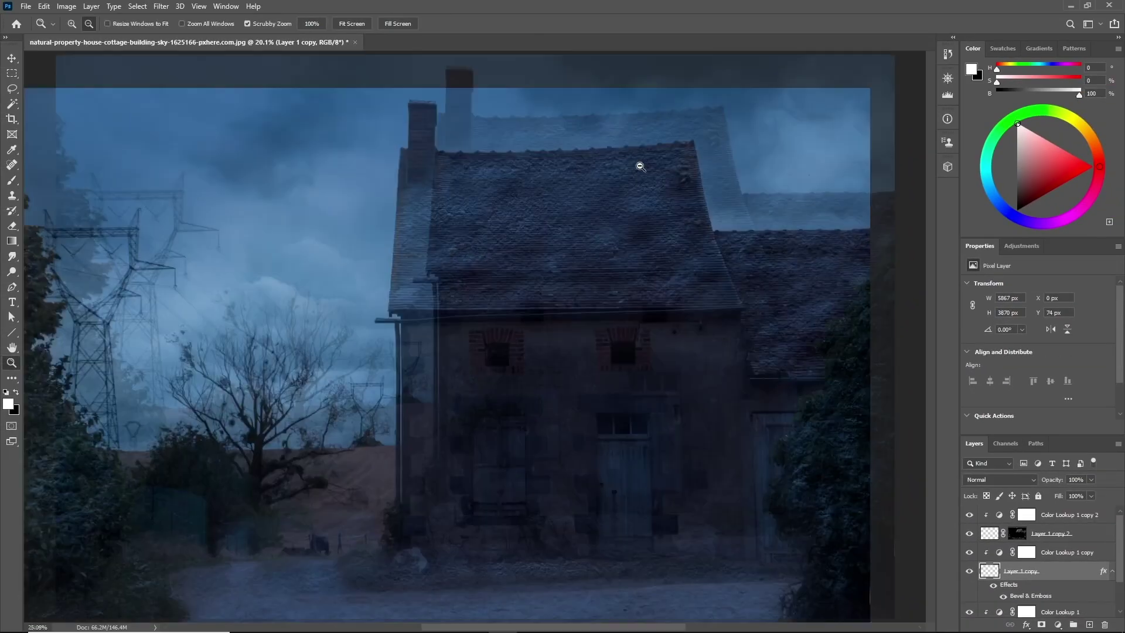
Step: On the roof, raise the bevel size to 5 px with 2 px soften and apply
drag(640, 167, 670, 164)
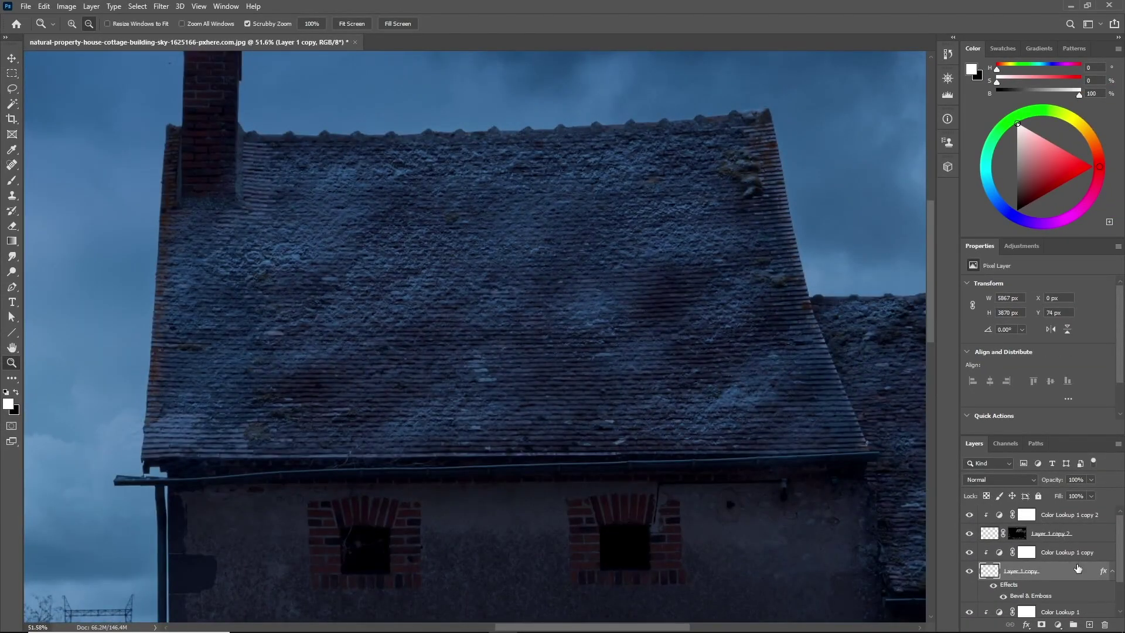
click(71, 235)
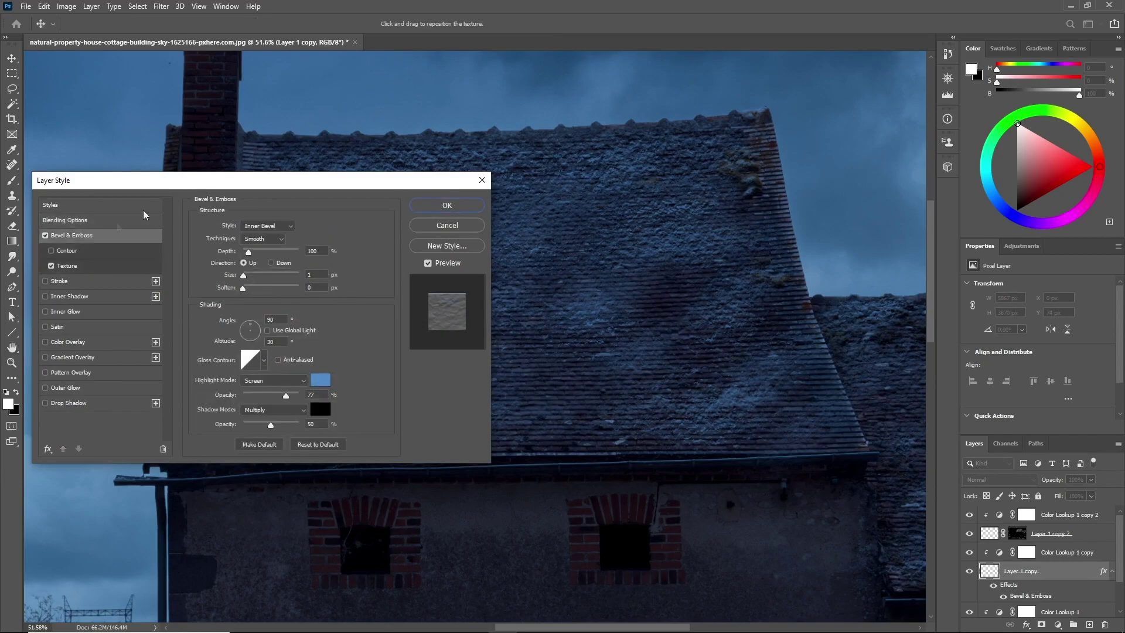
drag(215, 180, 115, 188)
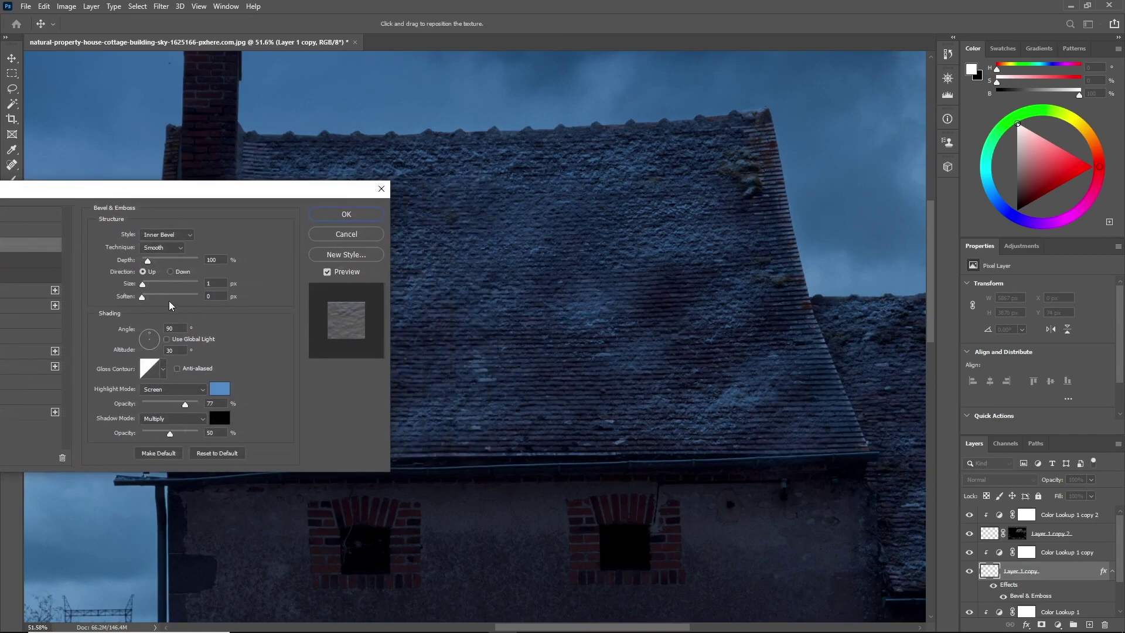
mouse_move(143, 284)
mouse_down()
mouse_move(163, 286)
mouse_move(133, 287)
mouse_up()
click(146, 286)
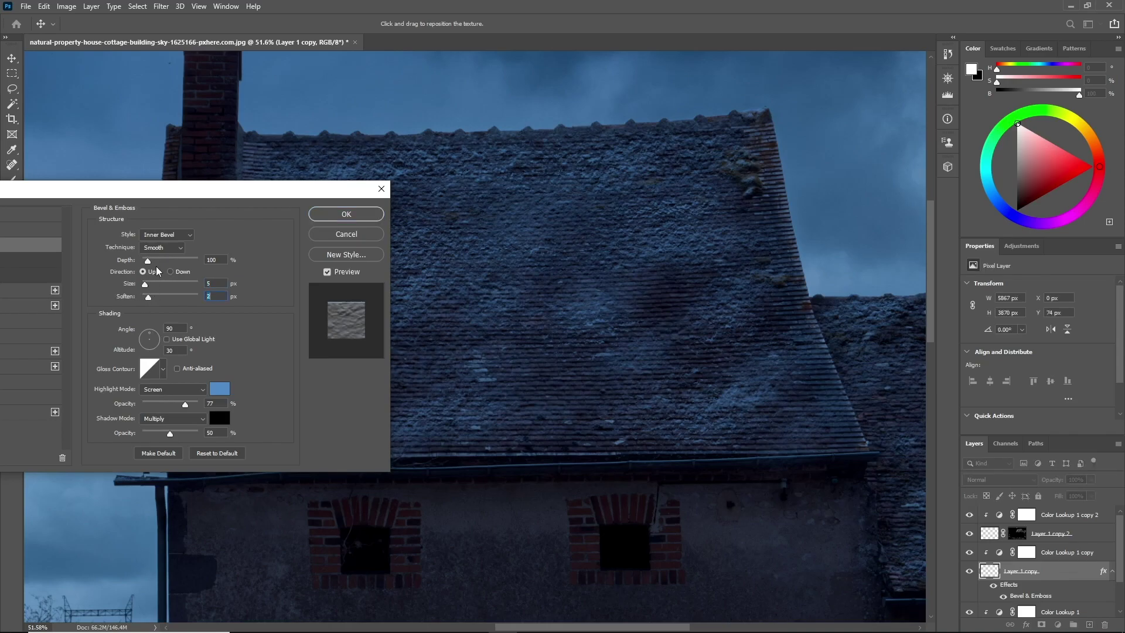
drag(148, 261, 159, 261)
click(369, 220)
Step: Zoom out to see the whole image and select the Brush tool
key(z)
scroll(497, 292, down, 3)
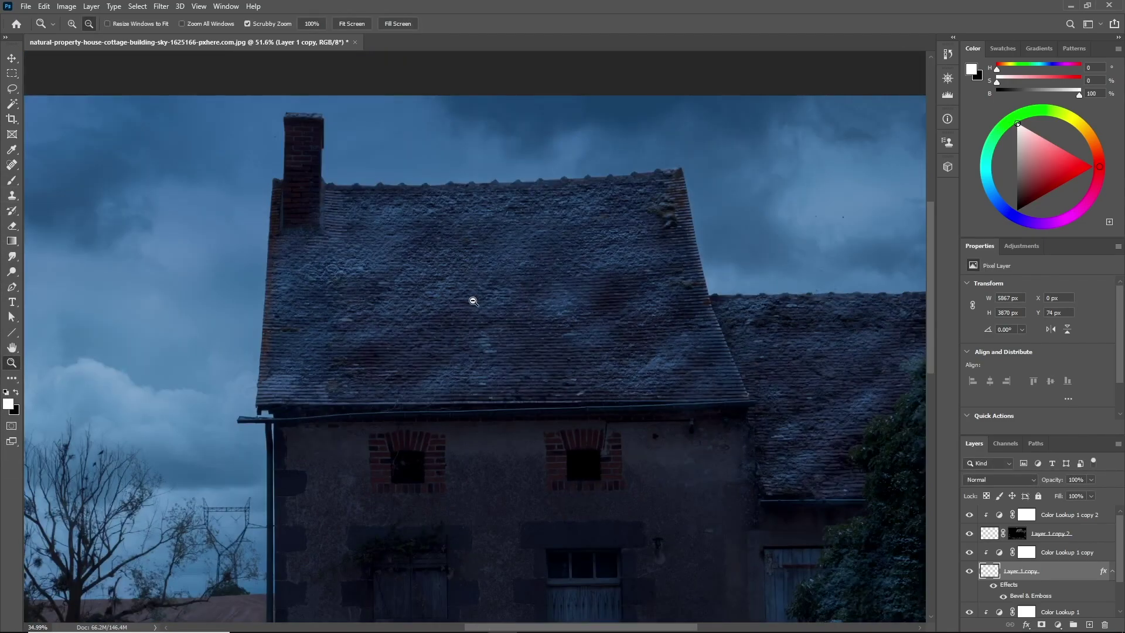
scroll(328, 220, down, 3)
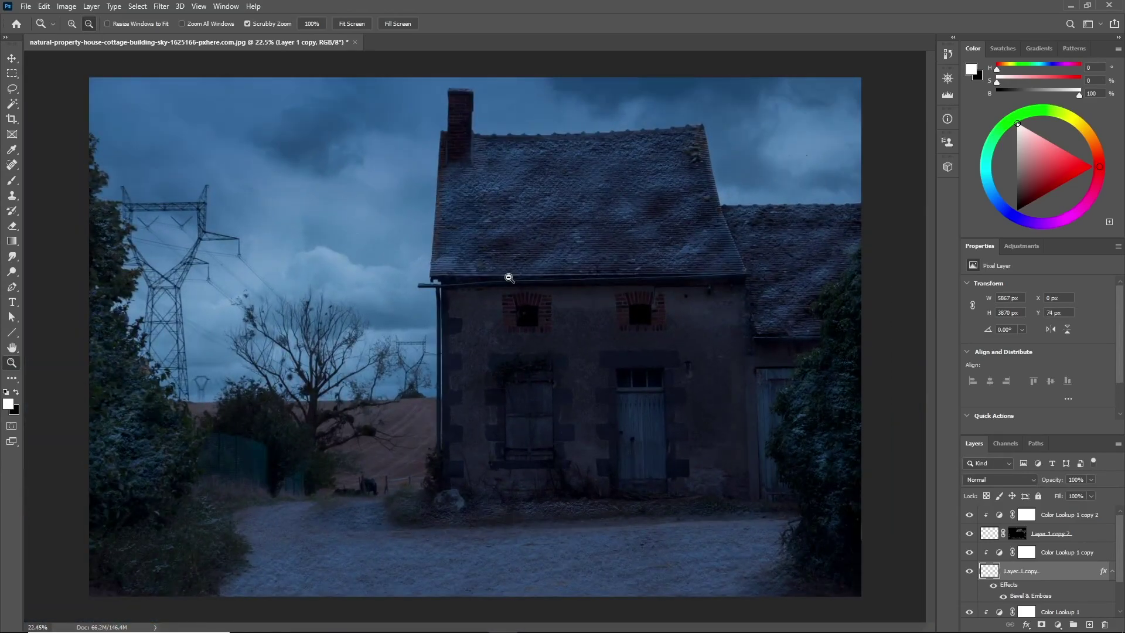
scroll(506, 278, down, 2)
scroll(491, 279, up, 2)
drag(572, 469, 563, 472)
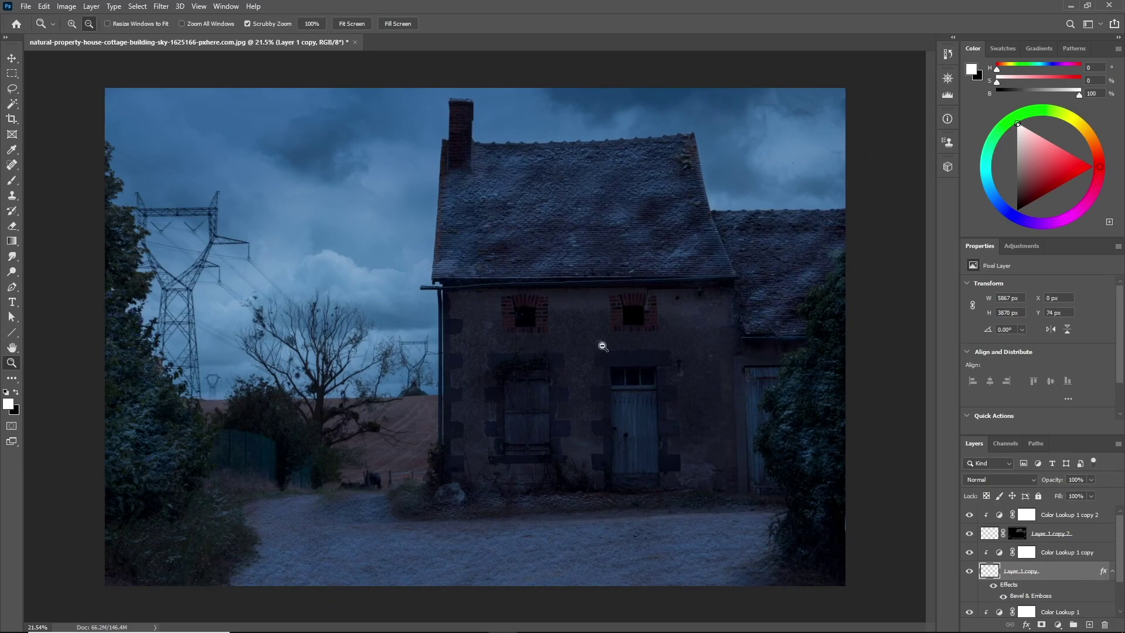
click(8, 187)
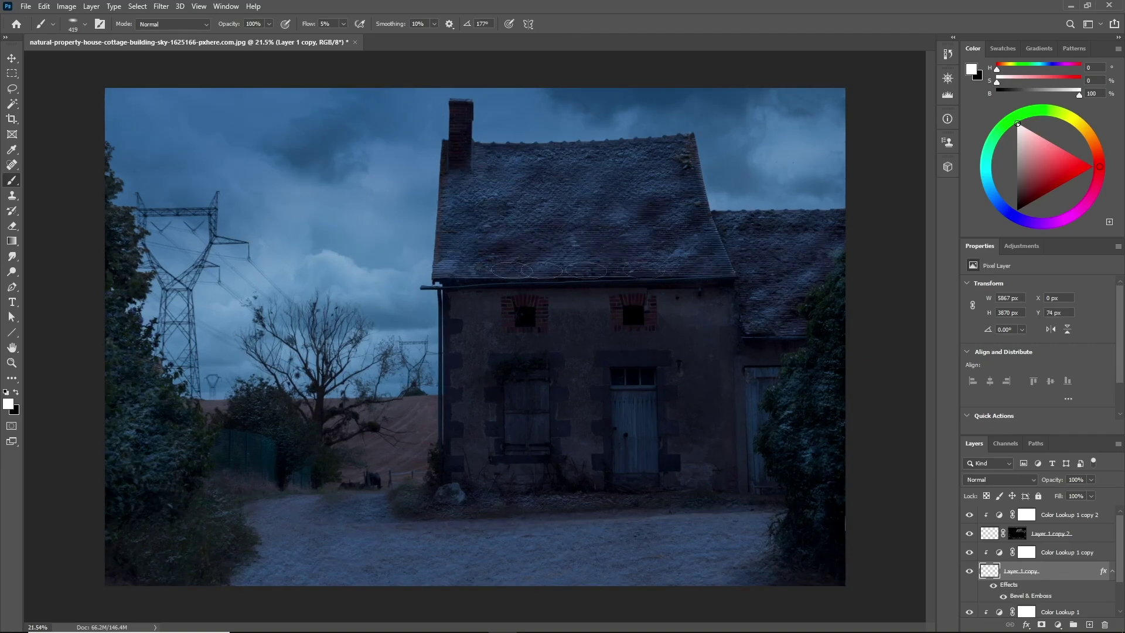
Step: Select Layer 1 and set the brush texture brightness to -106 and contrast to 83
key(alt+bracketleft)
key(alt+bracketleft)
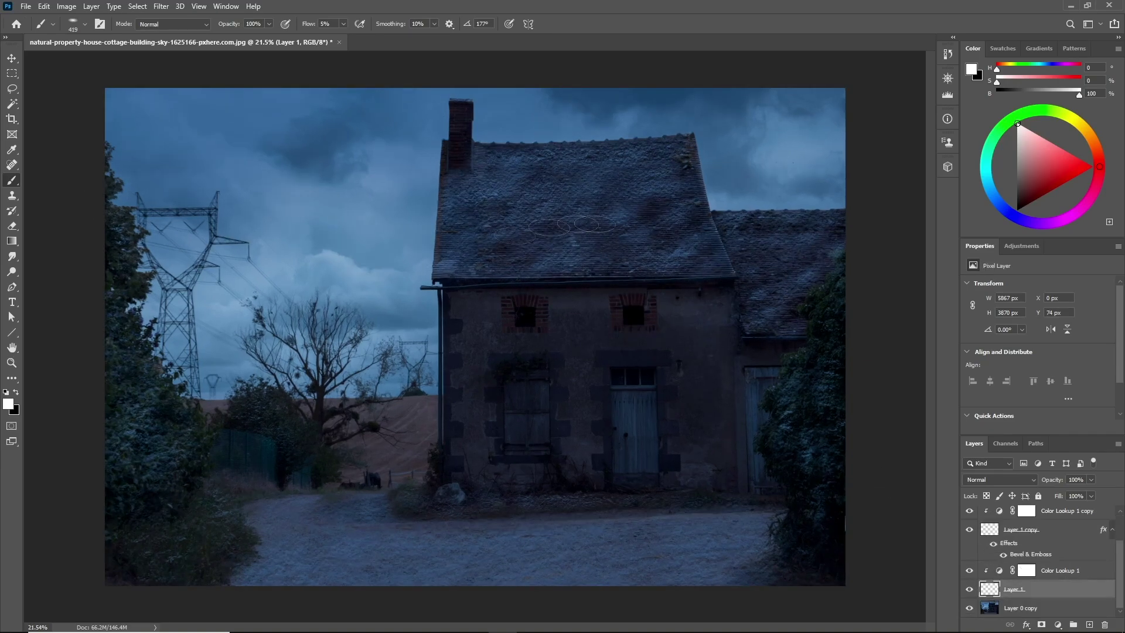
scroll(483, 347, up, 1)
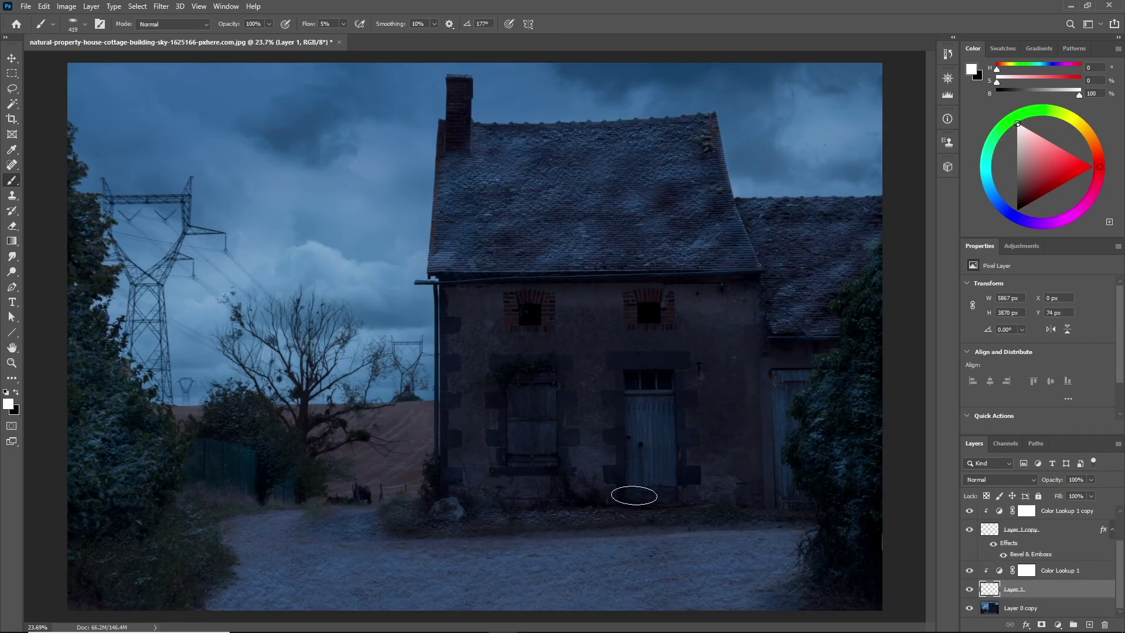
key(F5)
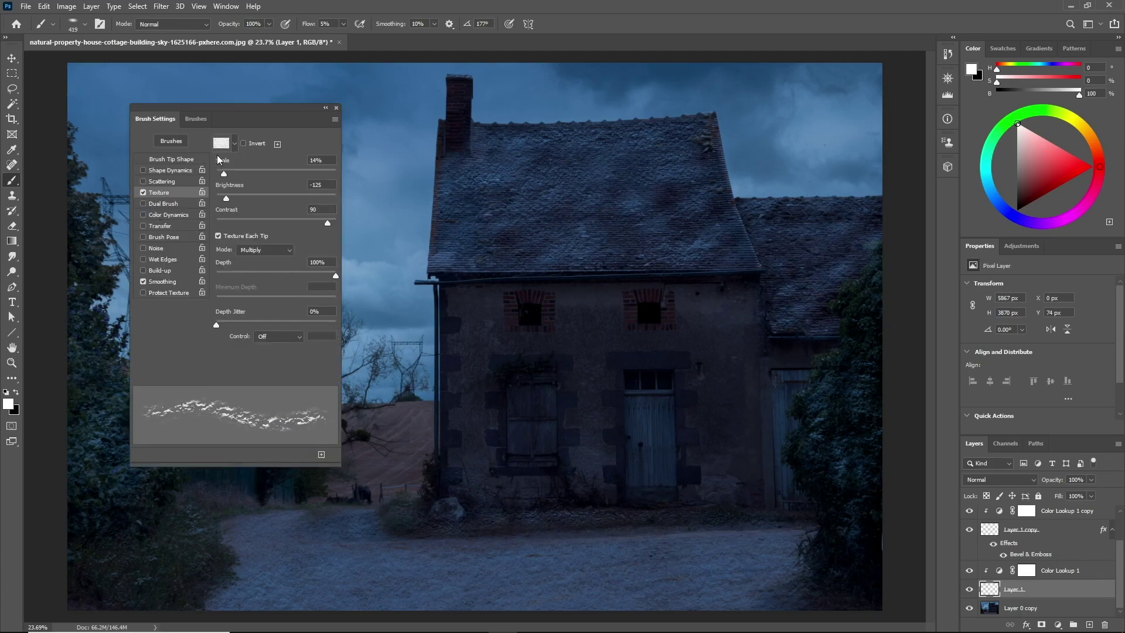
drag(228, 202, 234, 200)
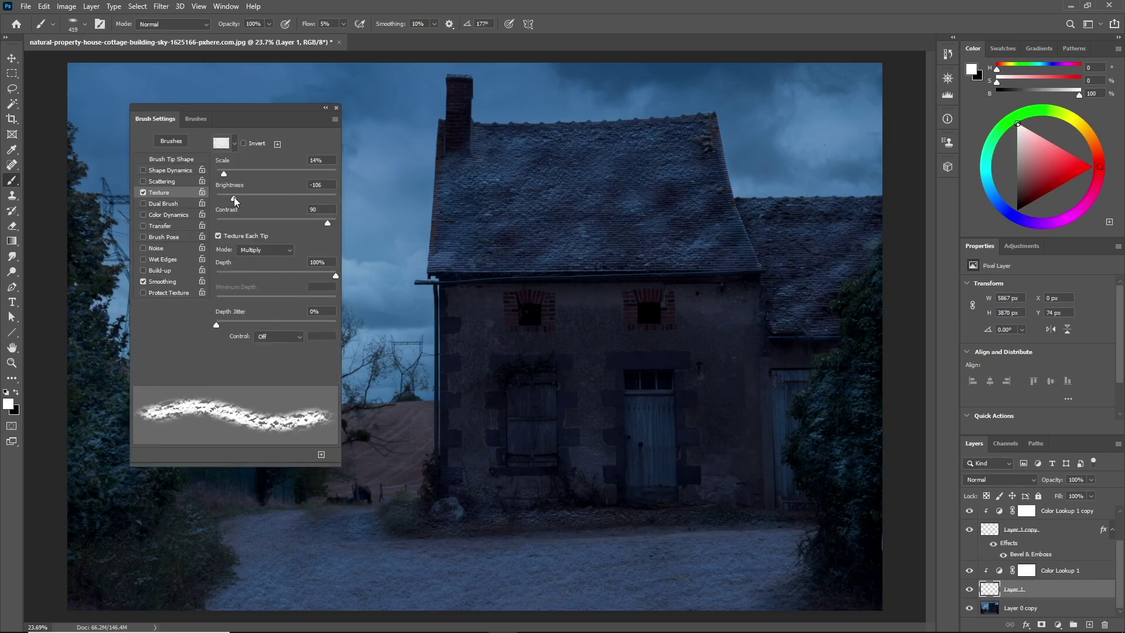
drag(330, 227, 323, 227)
Step: Enable Transfer with opacity jitter controlled by Fade and flow jitter at 0%
click(160, 226)
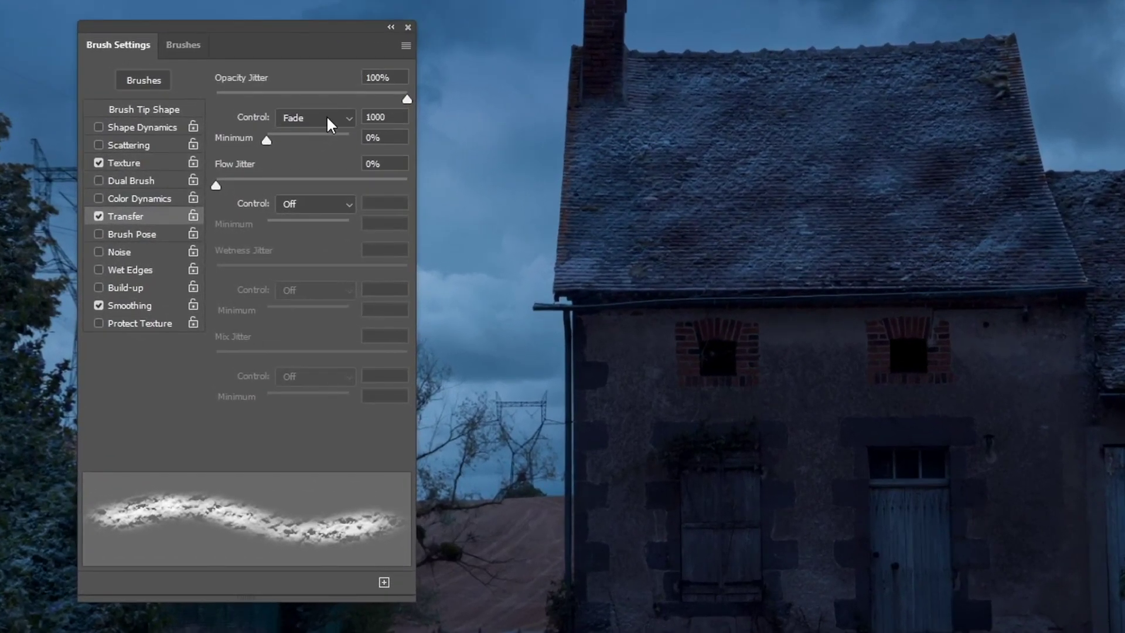
click(287, 169)
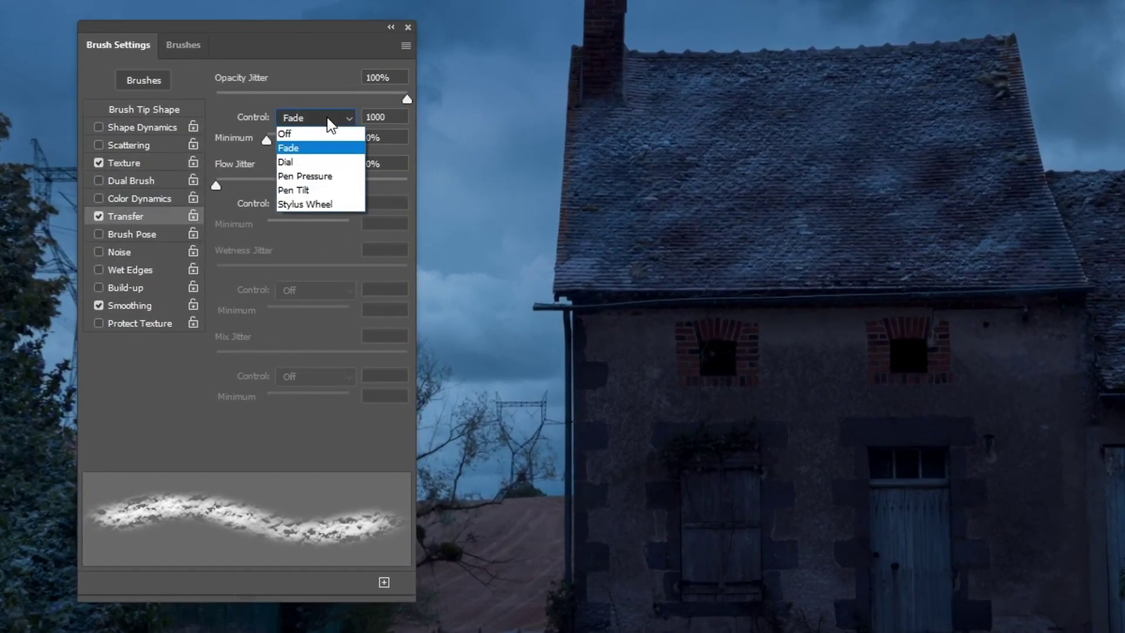
click(340, 147)
drag(272, 181, 216, 183)
text(50)
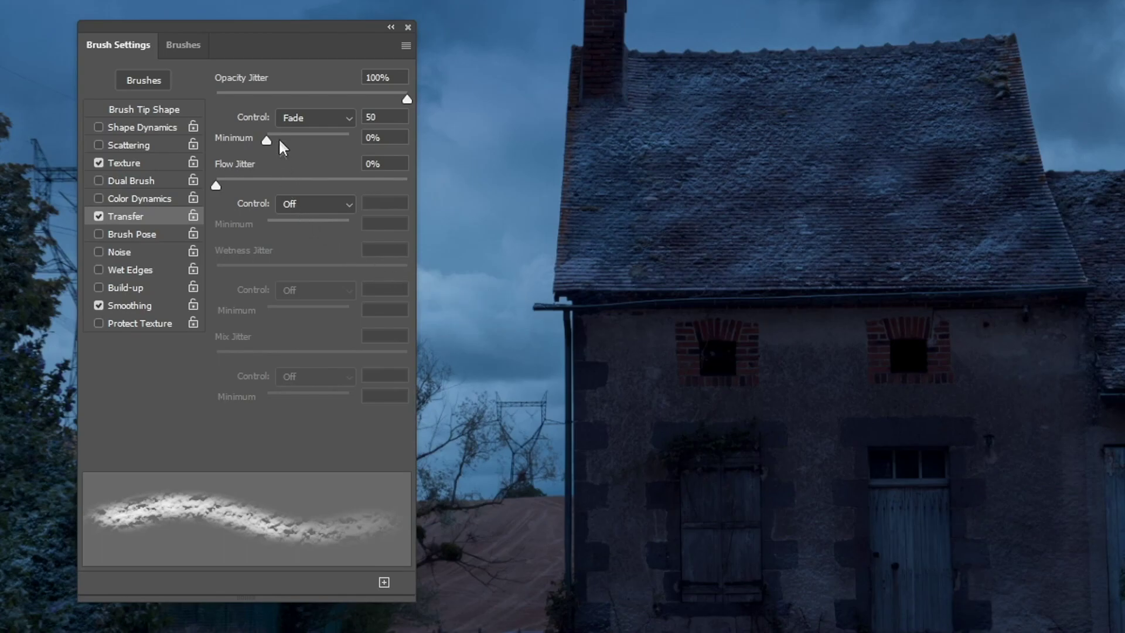
Step: Set the brush texture scale to 10% and the opacity fade to 40 steps
click(159, 165)
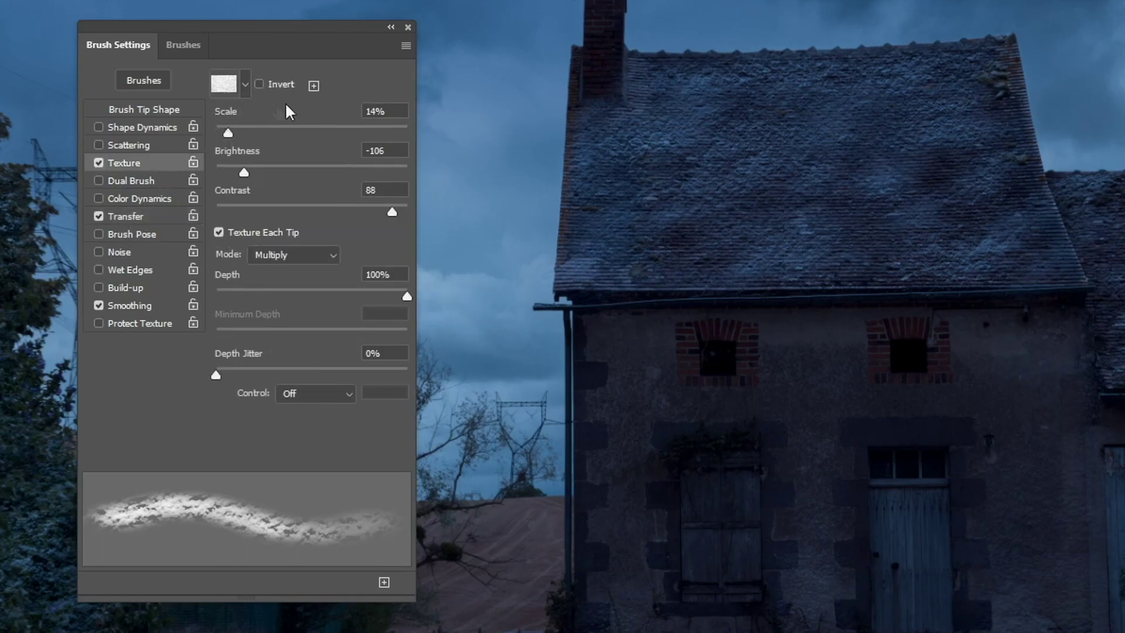
text(10)
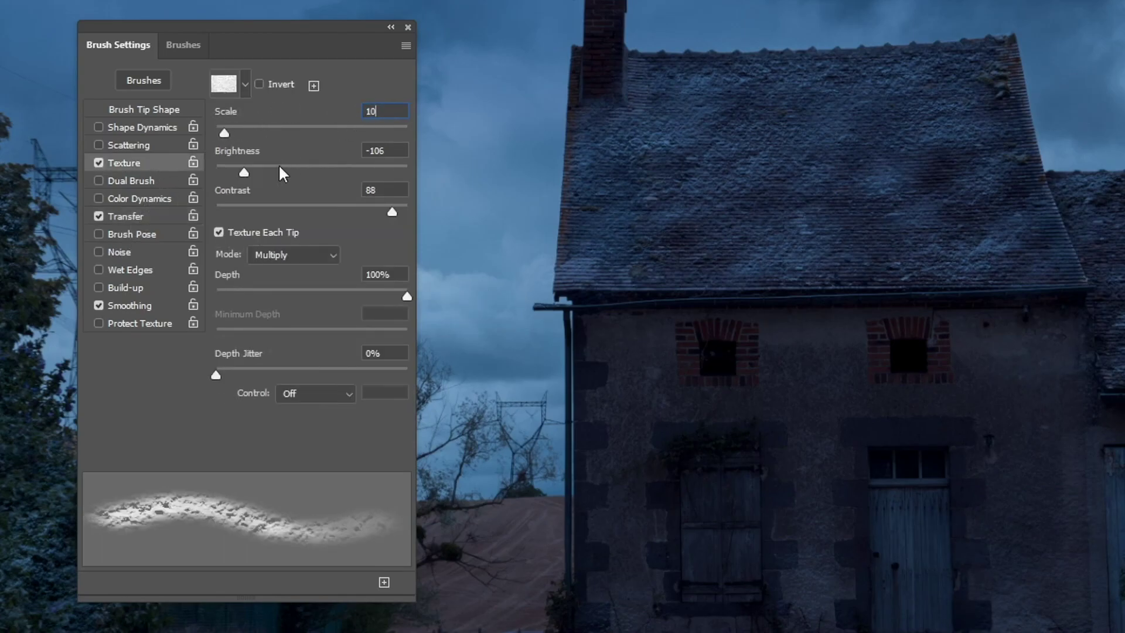
click(137, 216)
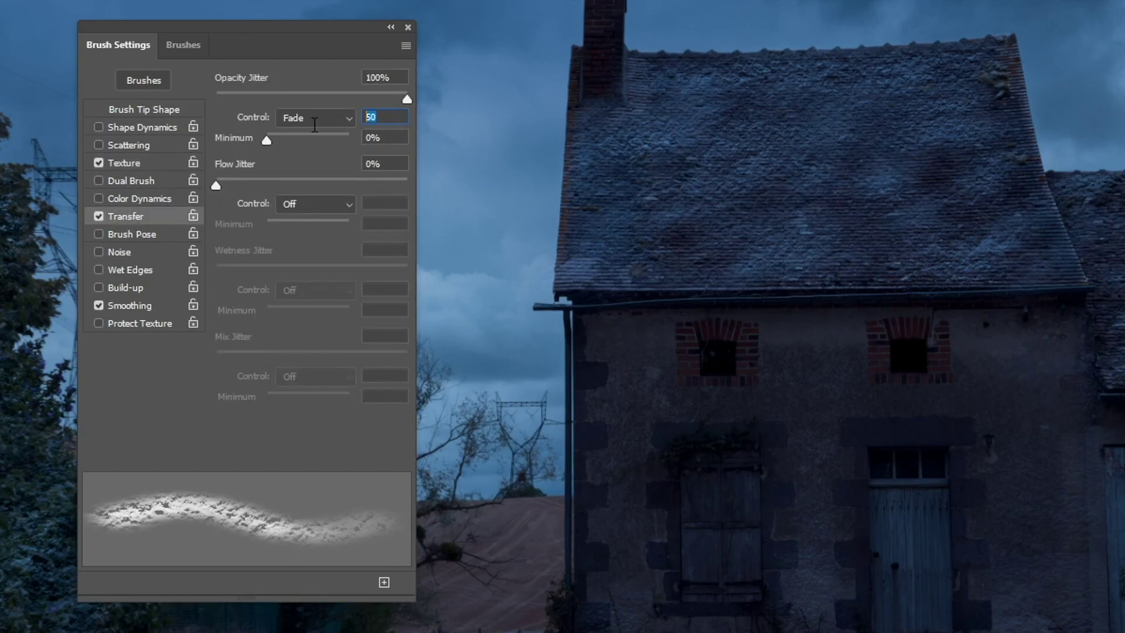
text(40)
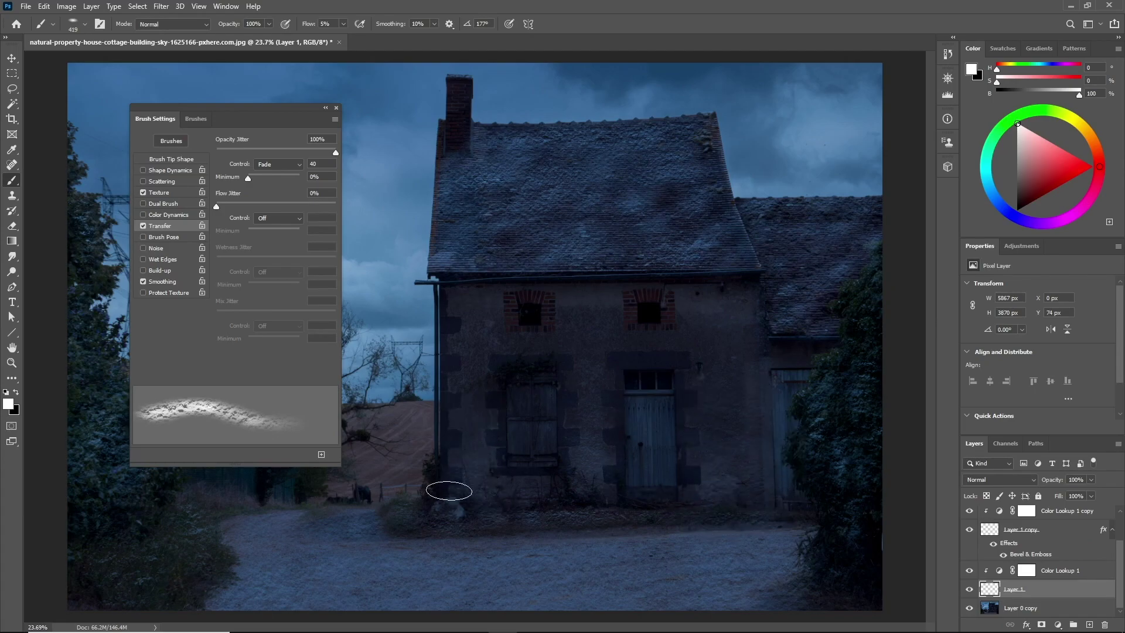
scroll(457, 476, down, 1)
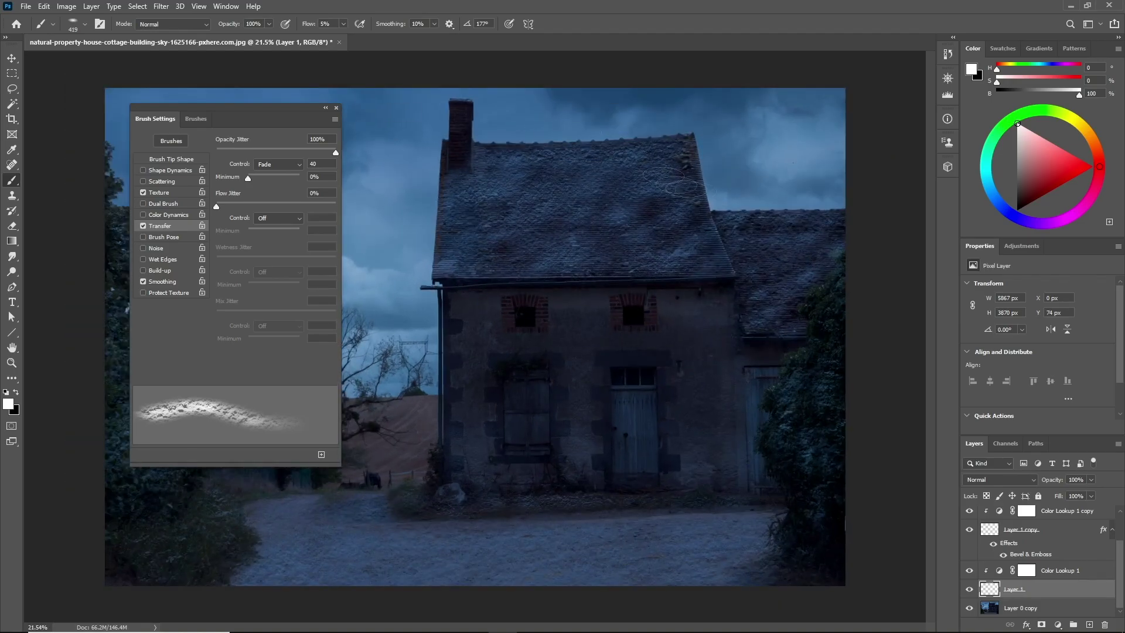
click(337, 108)
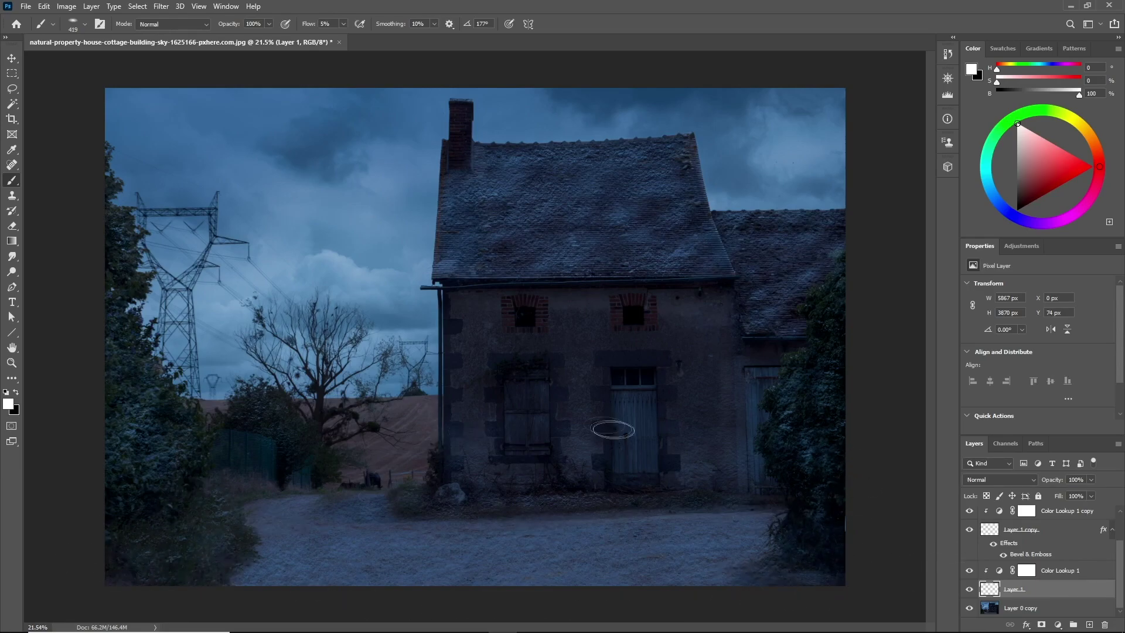
Step: Paint faint snow along the roof ridge with a smaller brush
scroll(497, 139, up, 12)
key(bracketleft)
key(bracketleft)
key(bracketleft)
key(bracketleft)
key(bracketleft)
key(bracketleft)
key(bracketleft)
key(bracketleft)
drag(364, 185, 399, 190)
drag(521, 198, 580, 201)
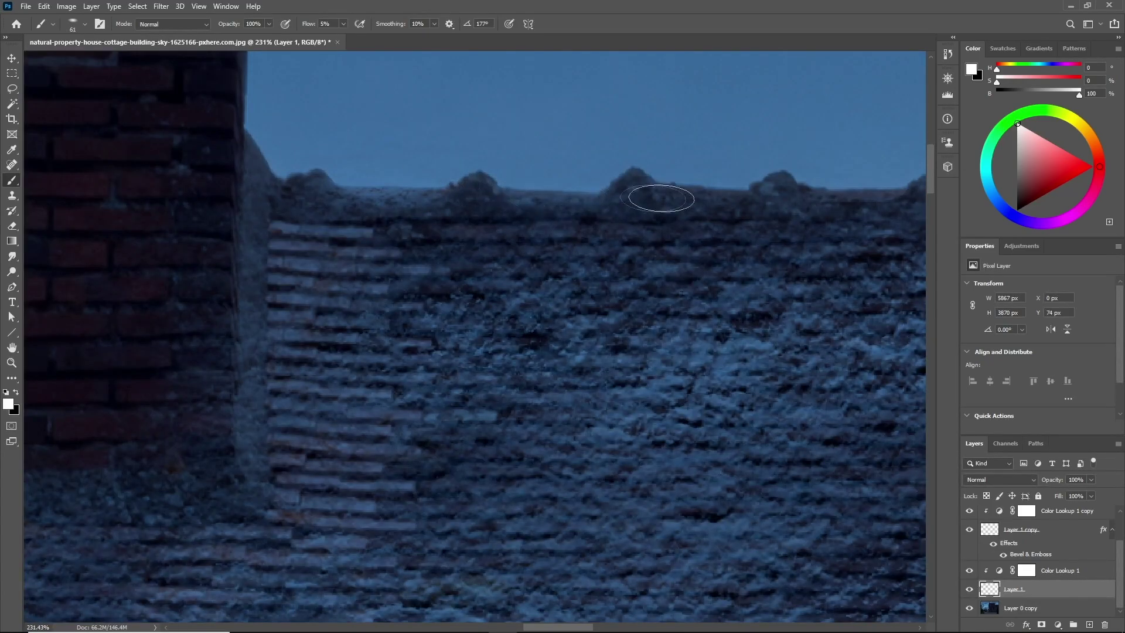
drag(661, 199, 715, 196)
drag(722, 196, 529, 221)
scroll(529, 221, up, 1)
drag(633, 222, 710, 217)
mouse_move(791, 222)
mouse_down()
mouse_move(914, 200)
mouse_move(352, 239)
mouse_up()
scroll(281, 240, up, 1)
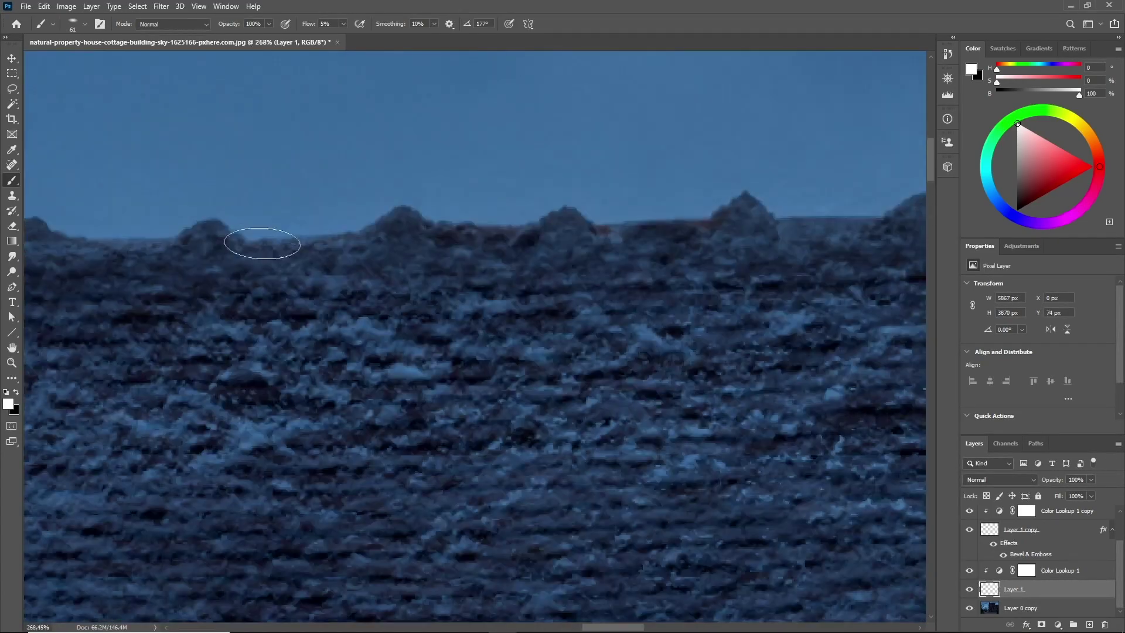
key(F5)
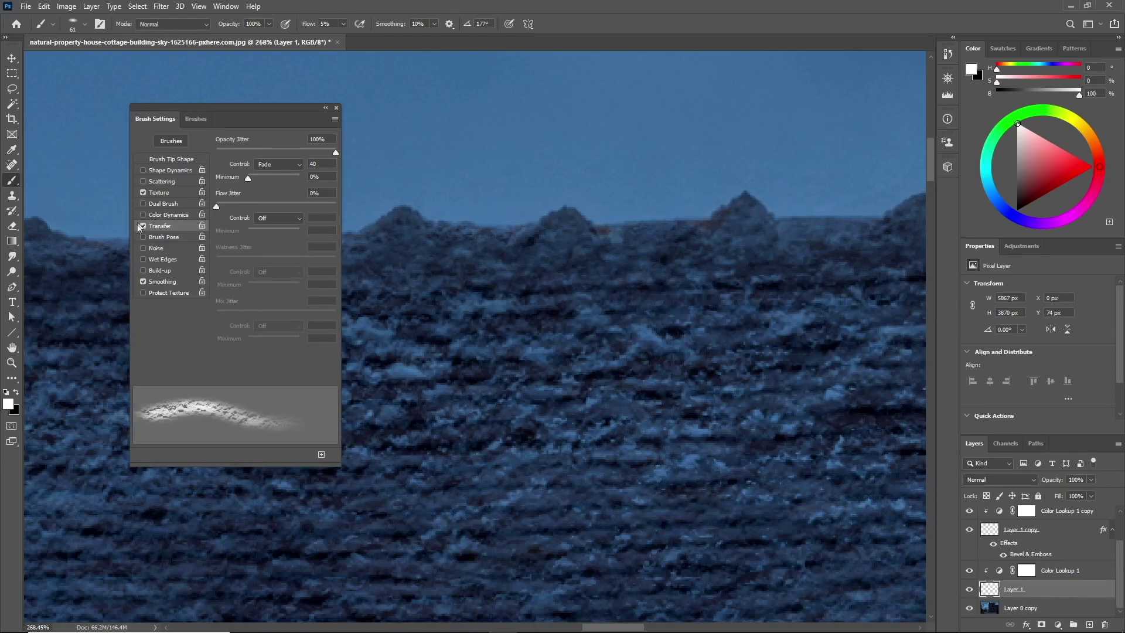
Step: Brighten the brush texture to -93 and turn on Dual Brush
click(171, 192)
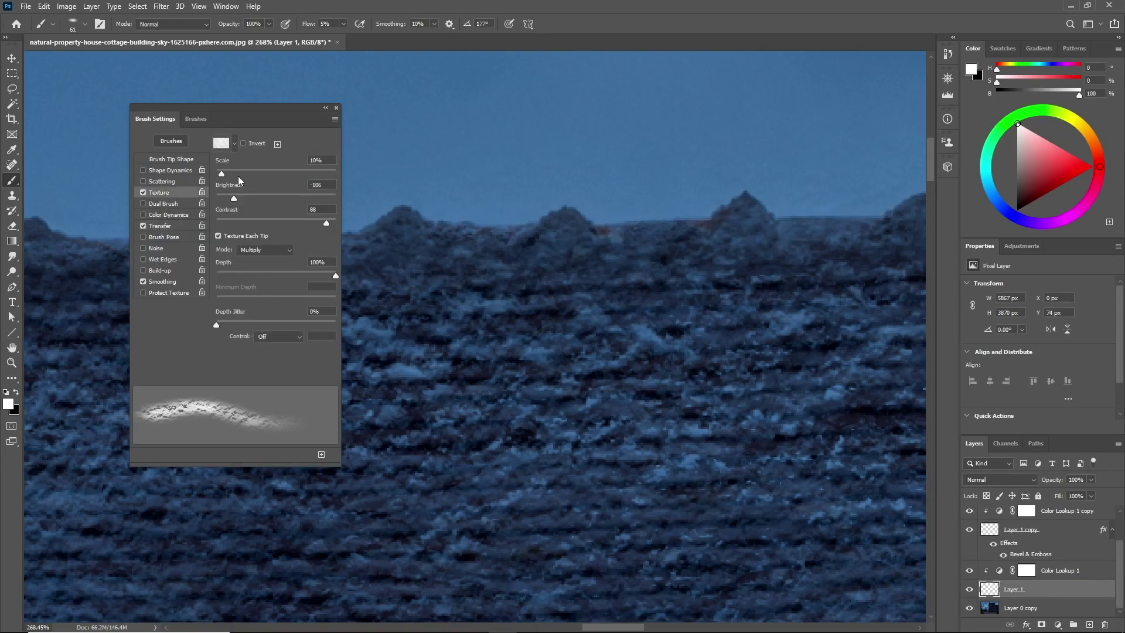
drag(230, 198, 239, 198)
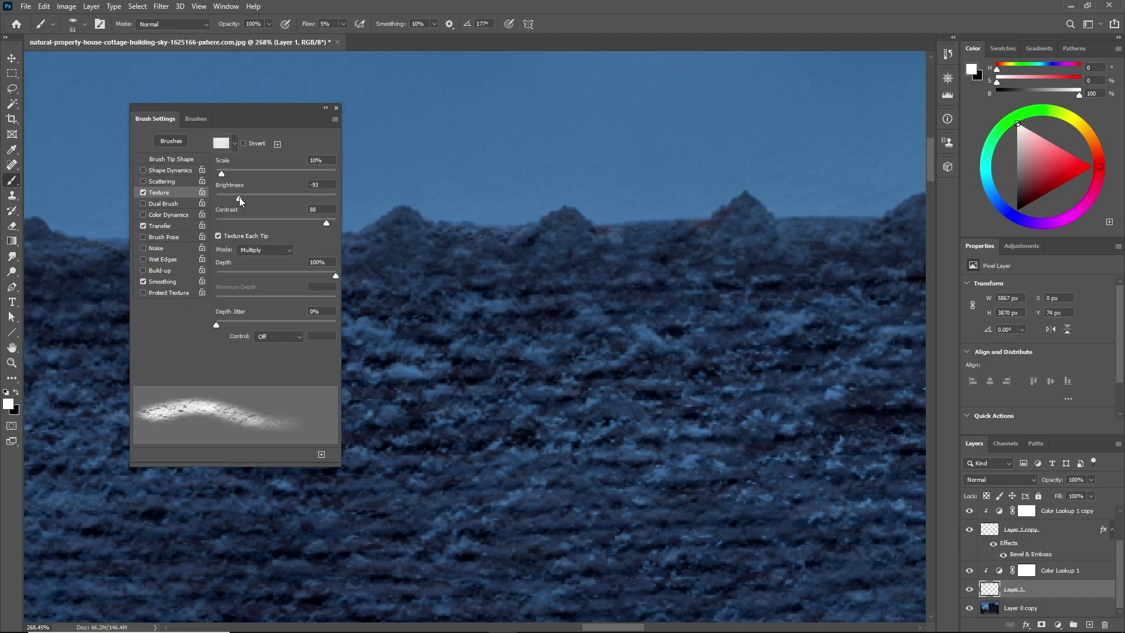
click(165, 204)
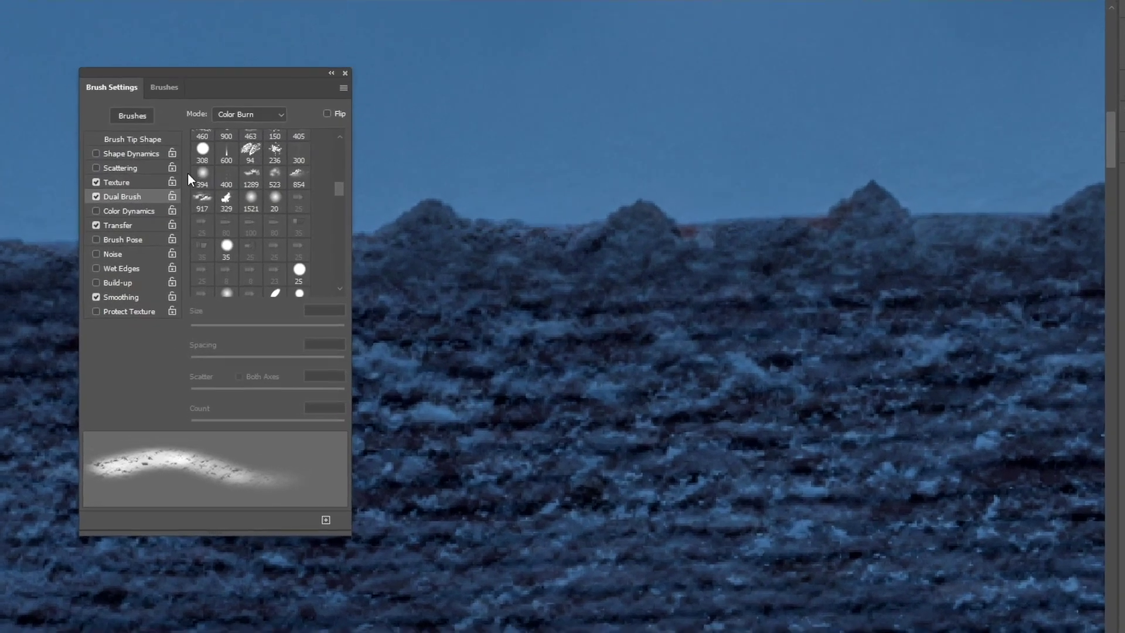
scroll(284, 237, down, 5)
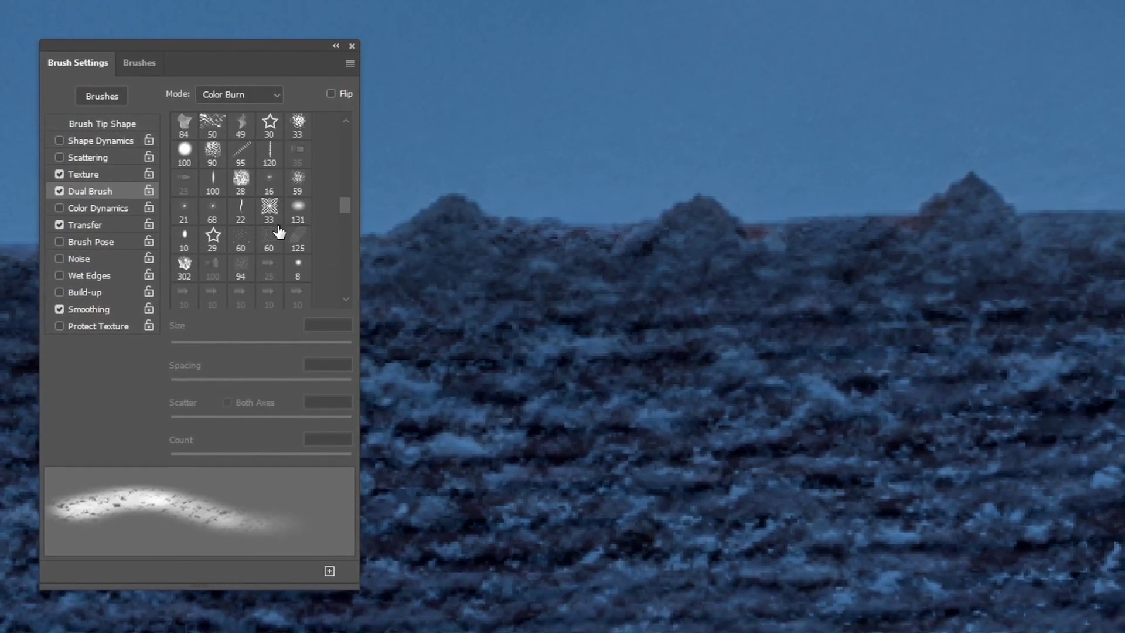
Step: Use a 63 px secondary tip sized 43 px with 33% spacing
click(184, 264)
scroll(270, 238, down, 3)
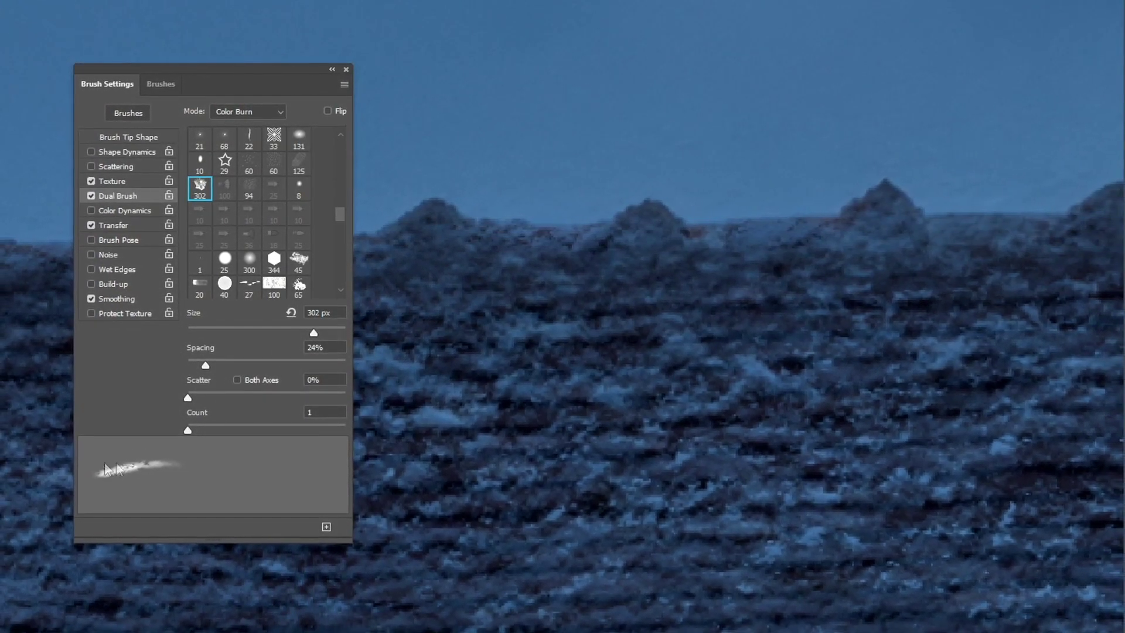
drag(313, 330, 277, 326)
click(299, 258)
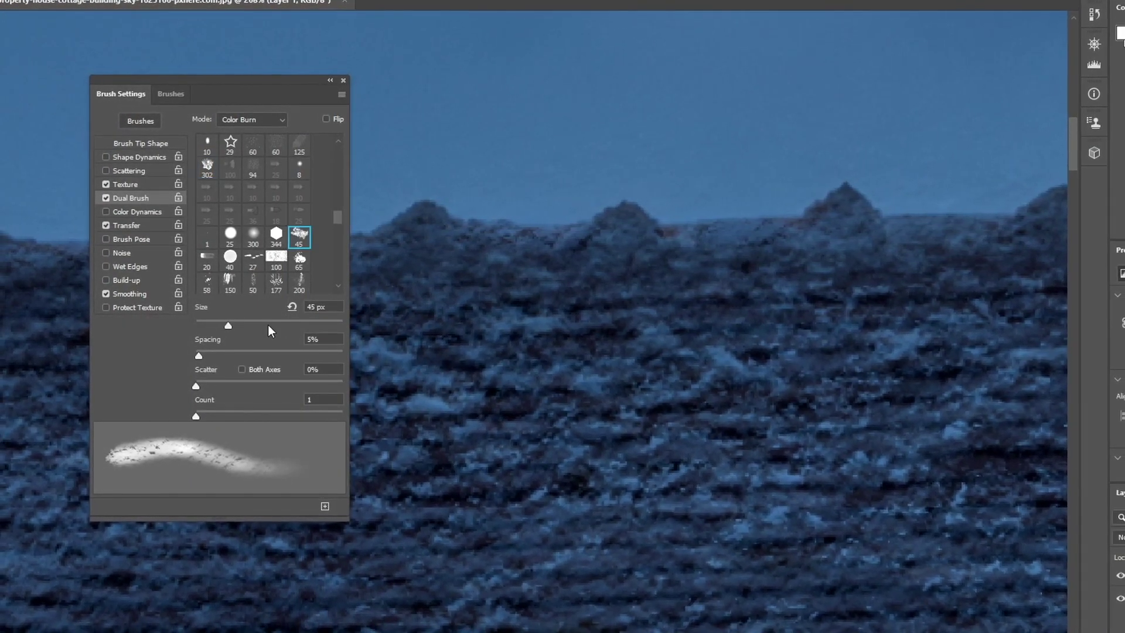
scroll(249, 225, up, 2)
scroll(249, 229, up, 3)
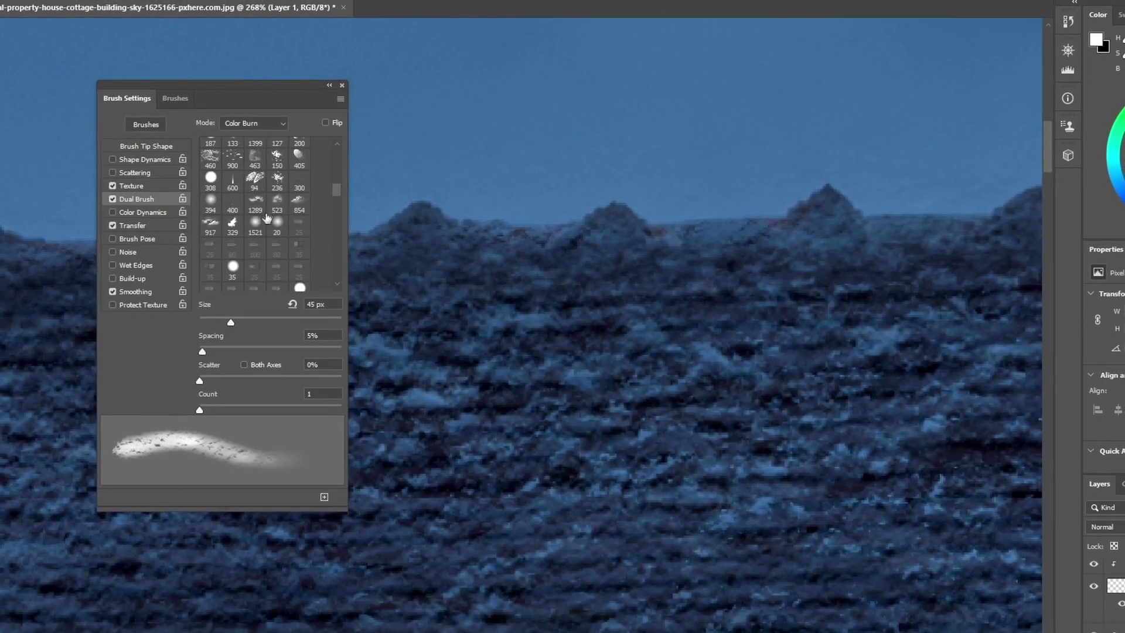
click(256, 244)
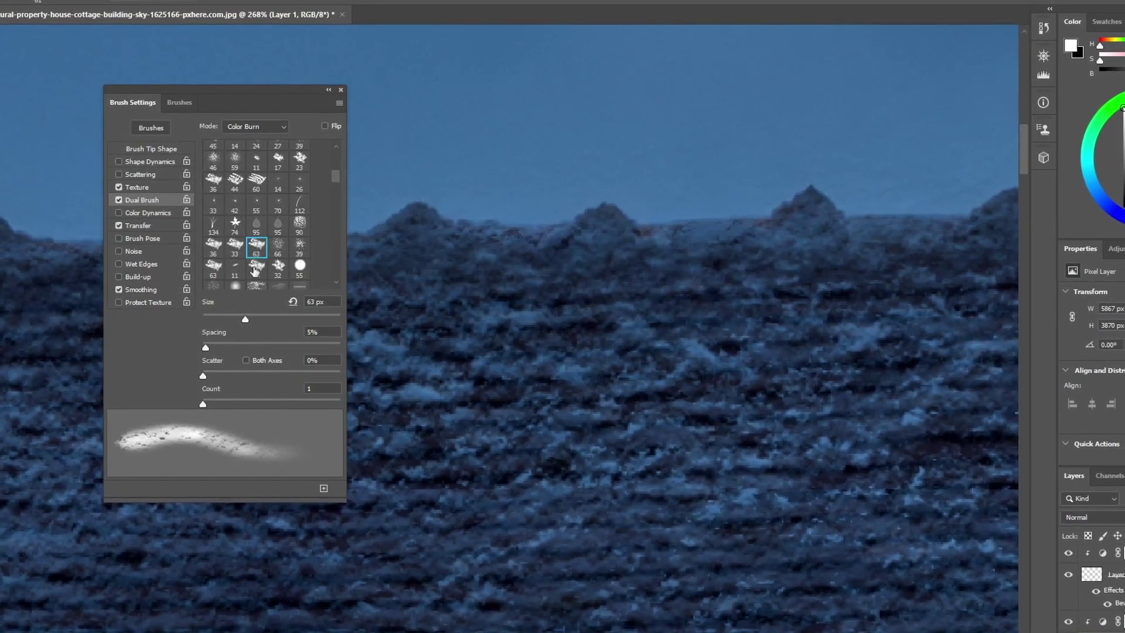
click(237, 322)
click(233, 346)
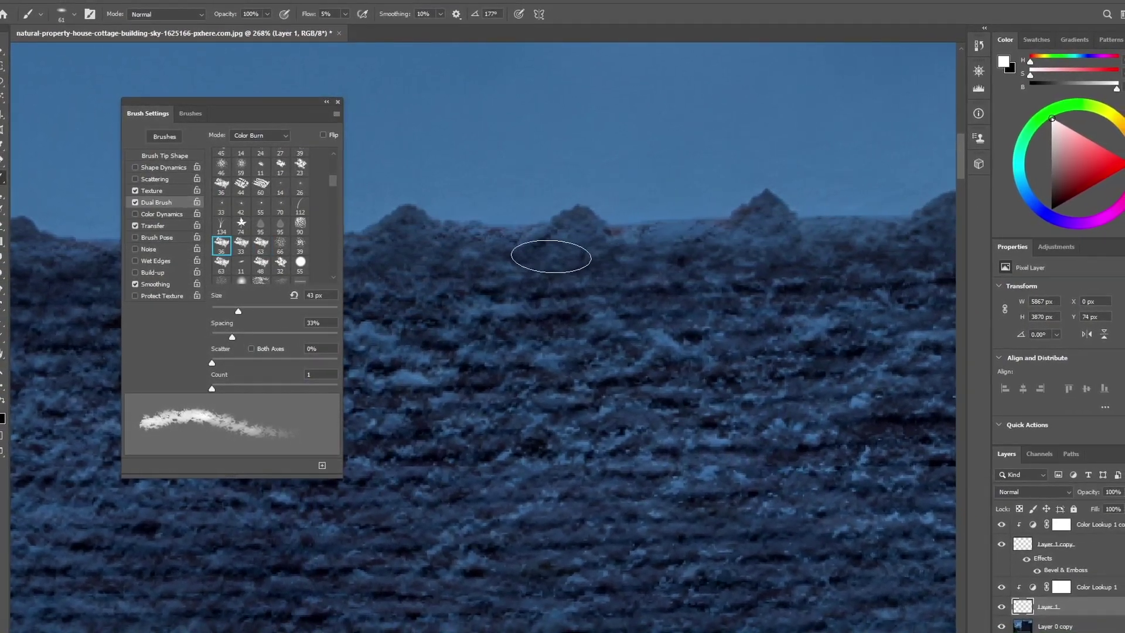
Step: Turn off the brush's Transfer opacity fade
scroll(506, 234, down, 6)
scroll(814, 232, up, 10)
scroll(791, 236, down, 1)
drag(923, 253, 669, 252)
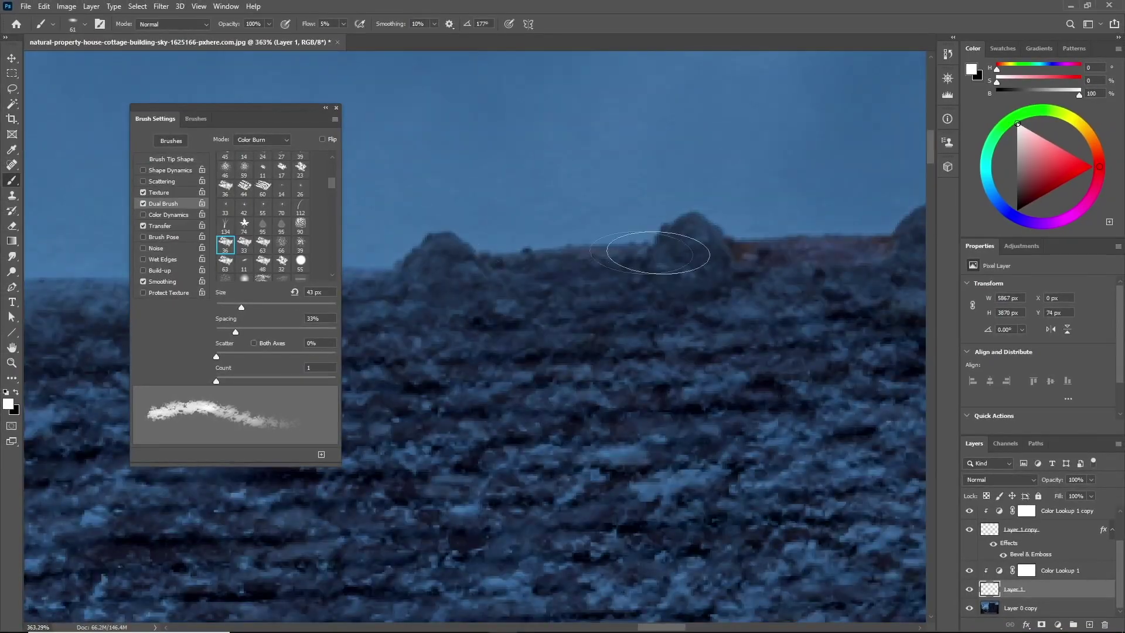
drag(847, 241, 650, 258)
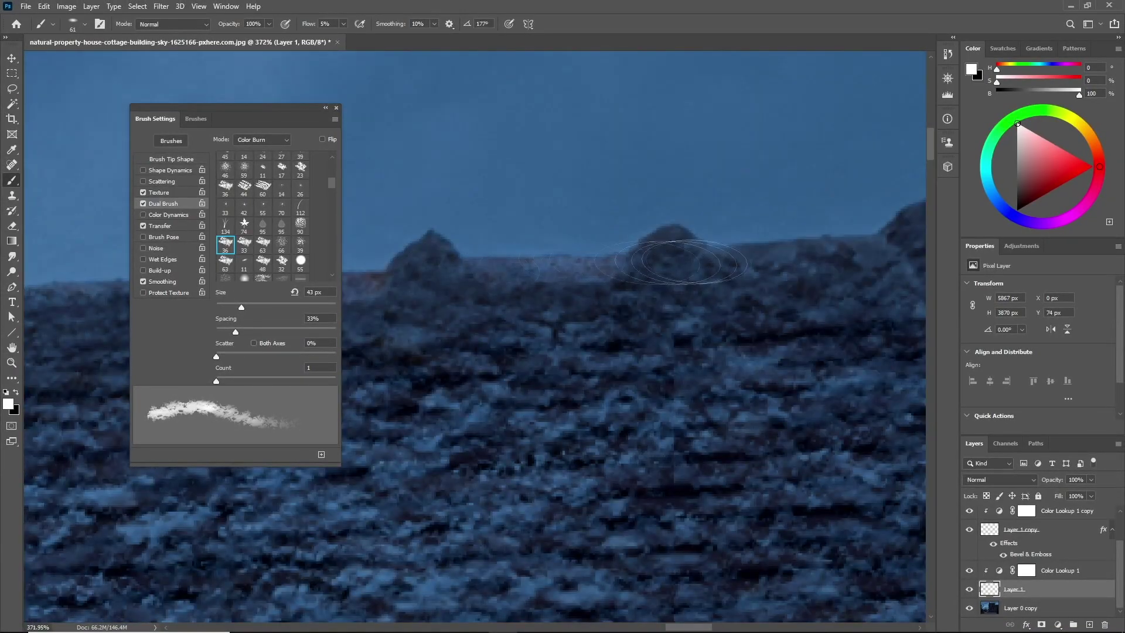
click(143, 225)
drag(906, 252, 727, 264)
scroll(879, 211, up, 2)
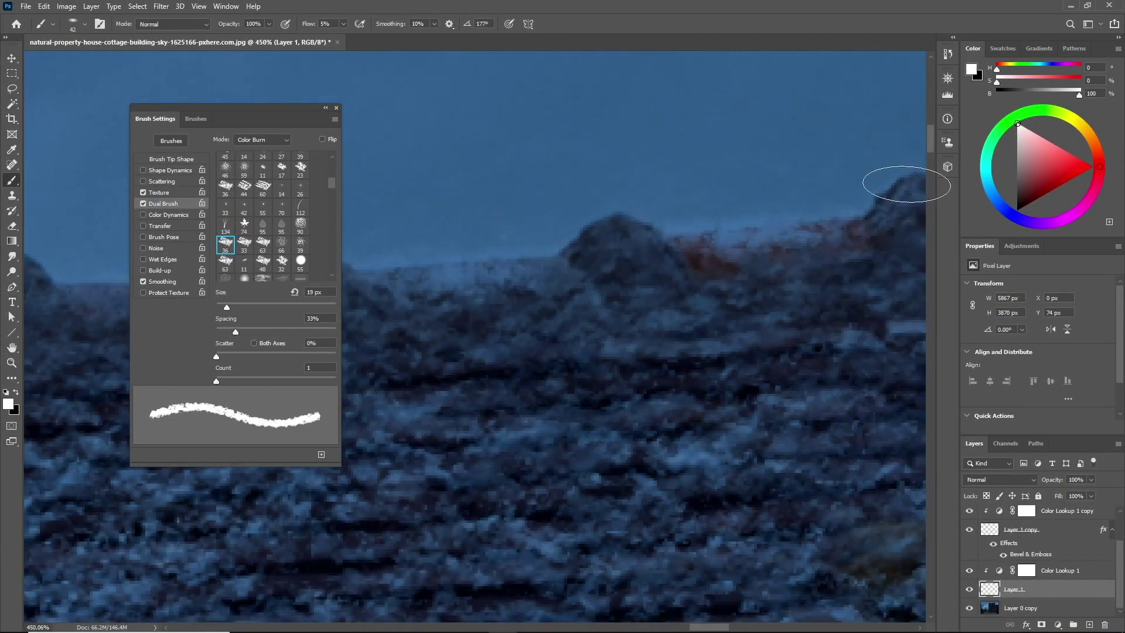
scroll(449, 235, down, 2)
click(336, 108)
Step: Paint snow along the roof ridge, the chimney top and the top of the brick wall
scroll(751, 257, down, 5)
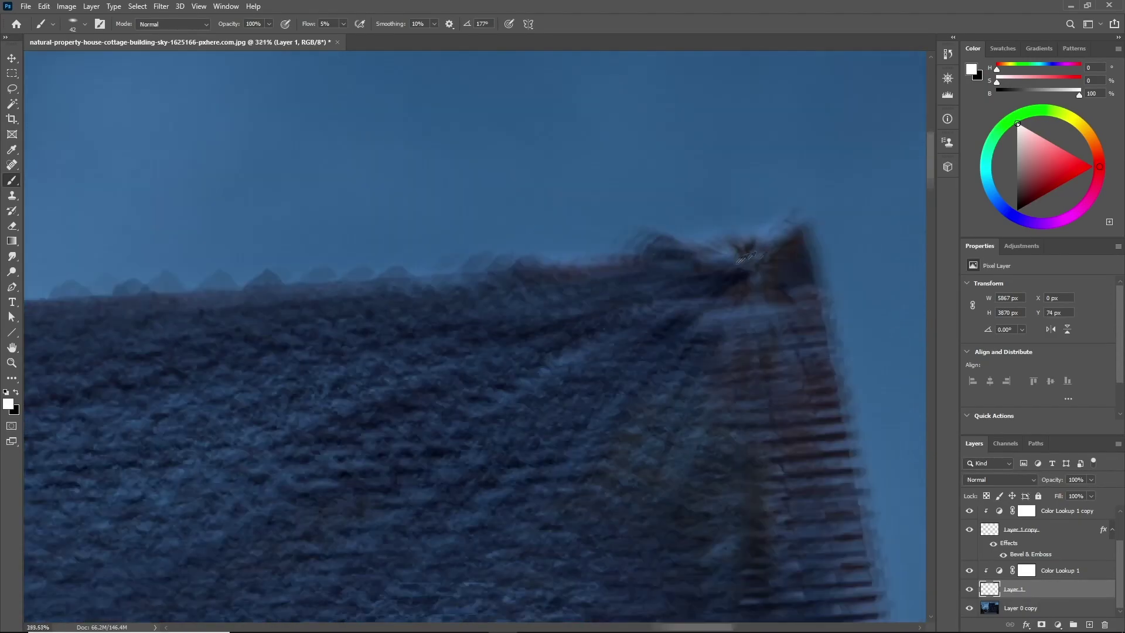
scroll(88, 311, up, 5)
drag(87, 311, 528, 314)
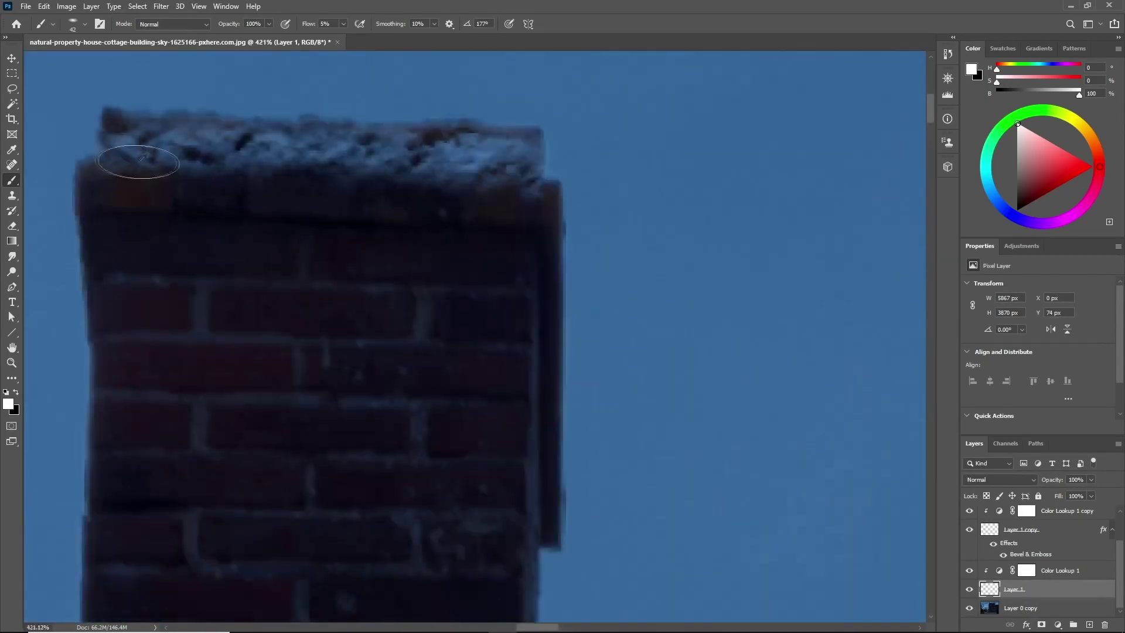
mouse_move(143, 170)
mouse_down()
mouse_move(487, 181)
mouse_move(194, 191)
mouse_move(41, 168)
mouse_up()
drag(347, 127, 449, 134)
scroll(488, 138, down, 6)
scroll(375, 287, up, 5)
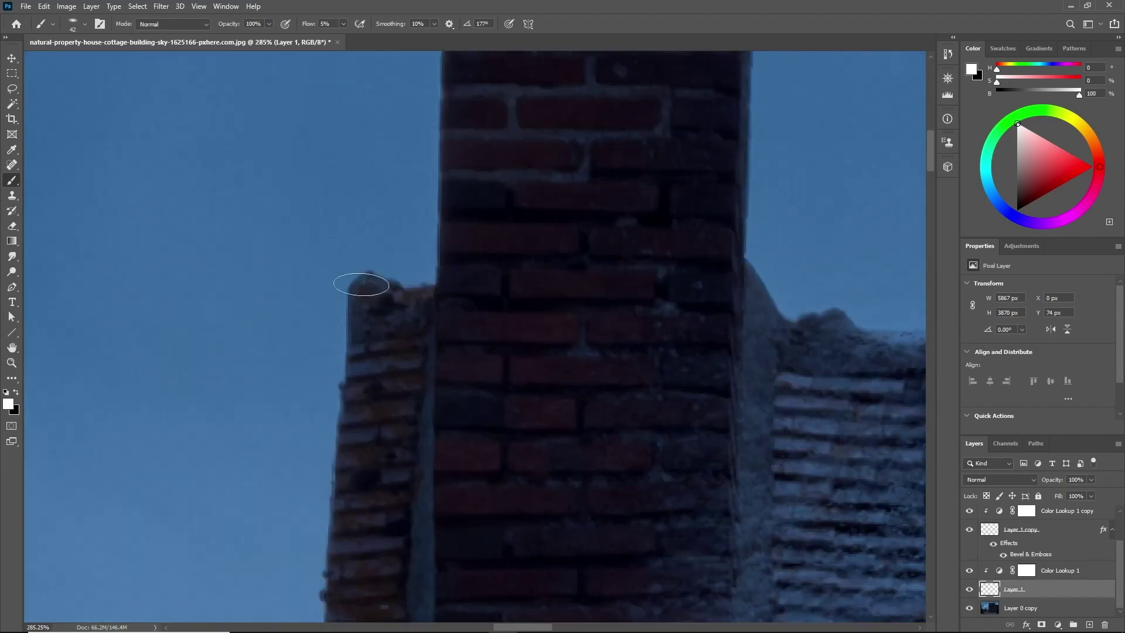
drag(396, 357, 366, 387)
scroll(305, 296, down, 5)
Step: Select the Color Lookup 1 copy 2 layer at the top of the stack
key(F5)
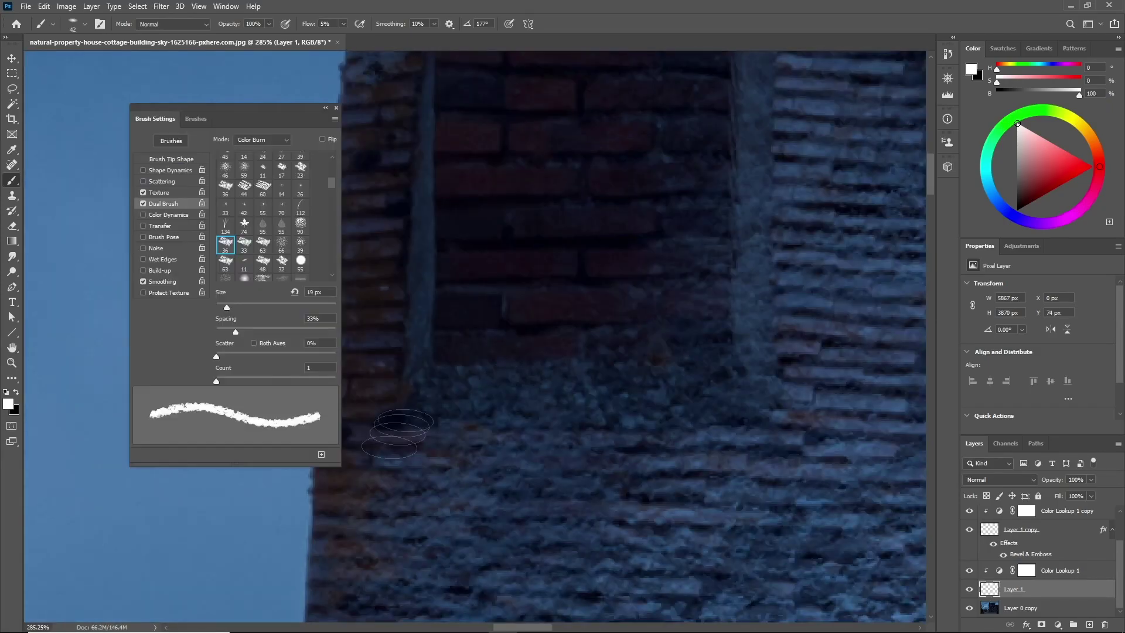
click(335, 109)
alt+scroll(402, 221, down, 10)
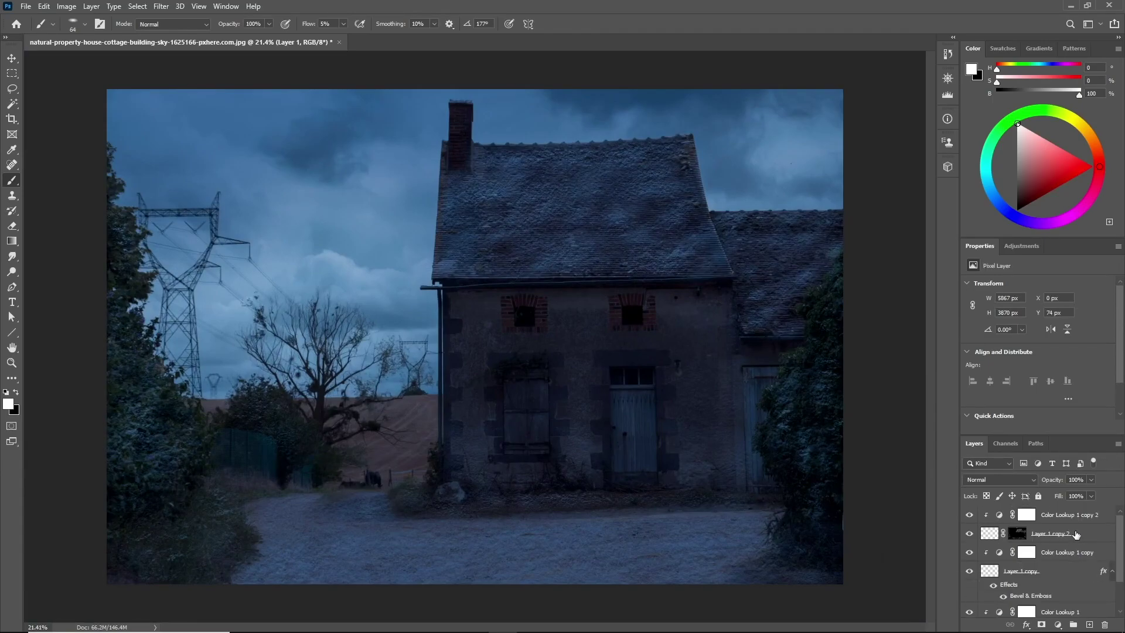
click(1085, 522)
Step: Add a new Layer 2 on top and fill it with black
click(1089, 626)
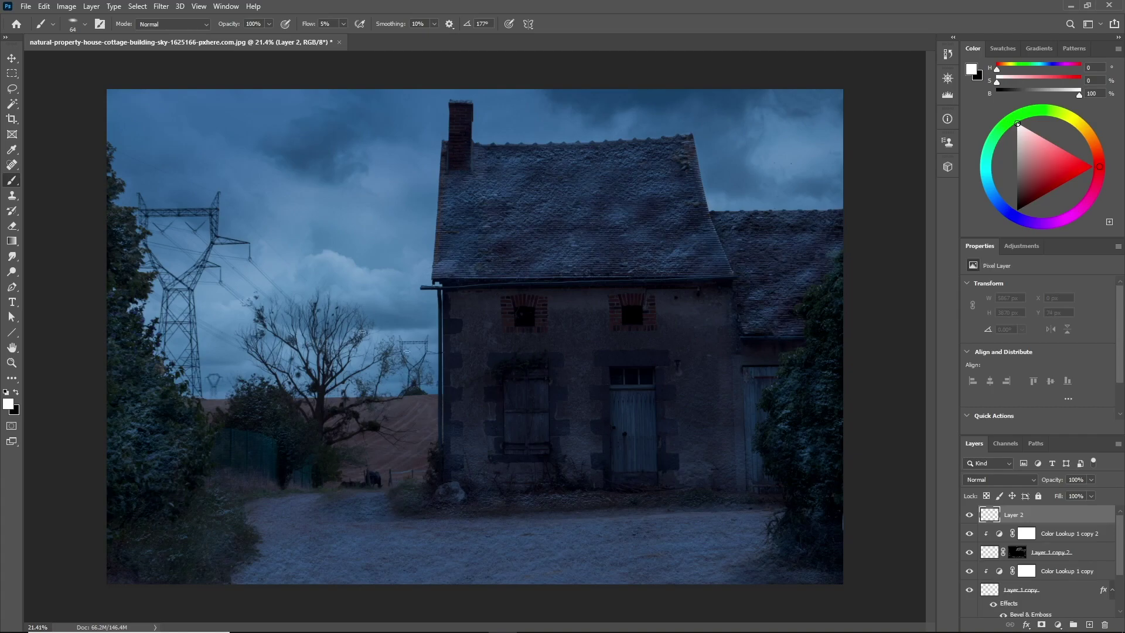
key(shift+F5)
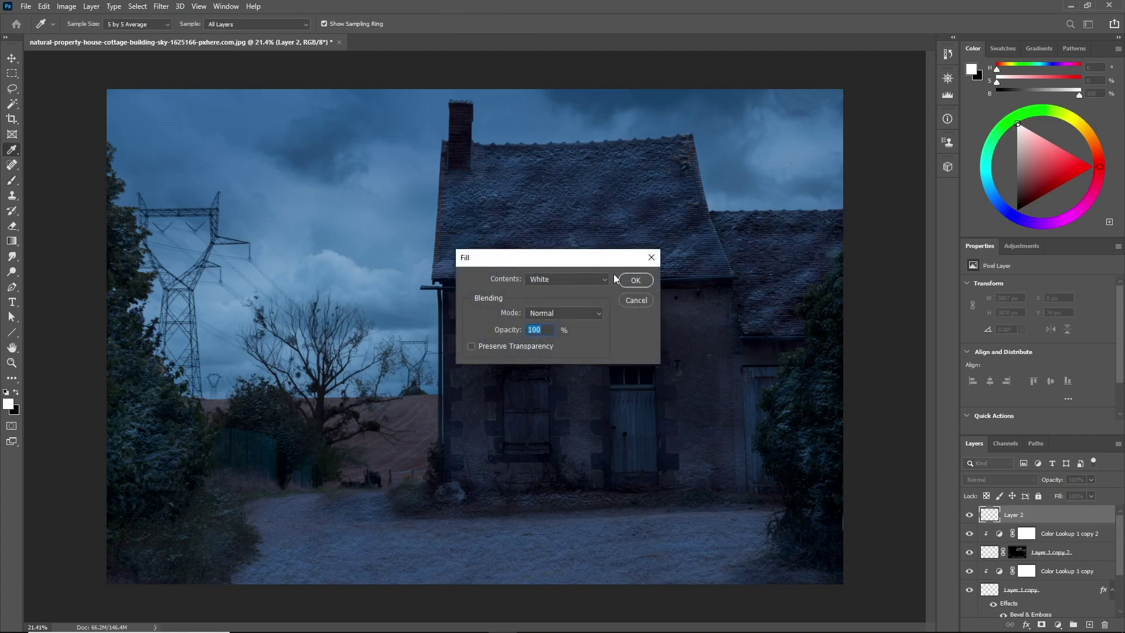
click(603, 279)
click(562, 388)
click(639, 281)
key(b)
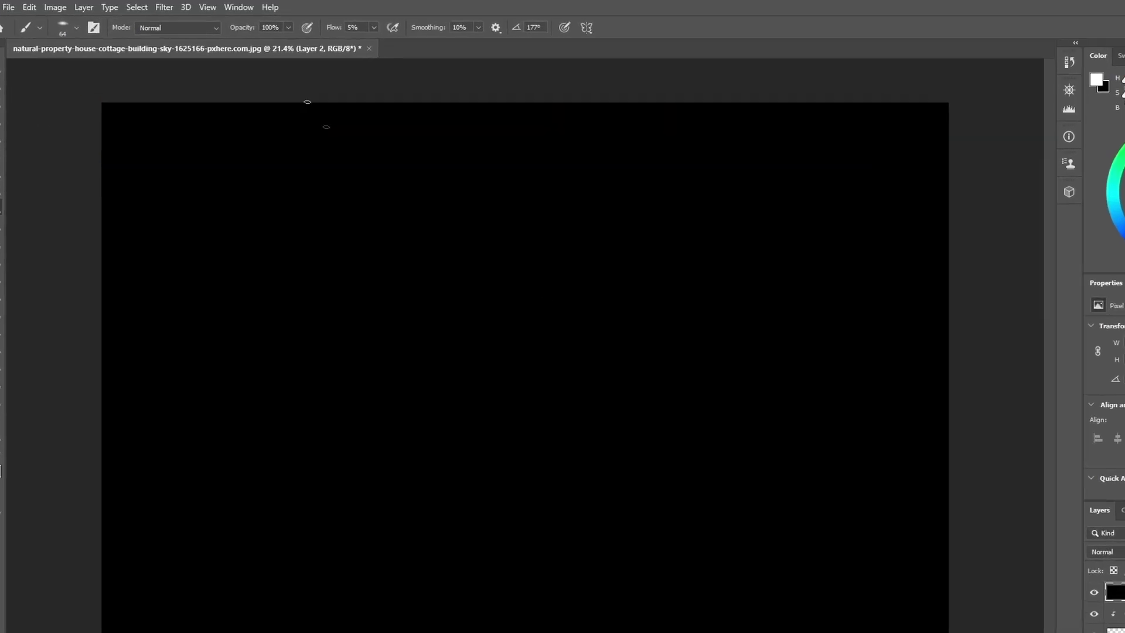
click(158, 7)
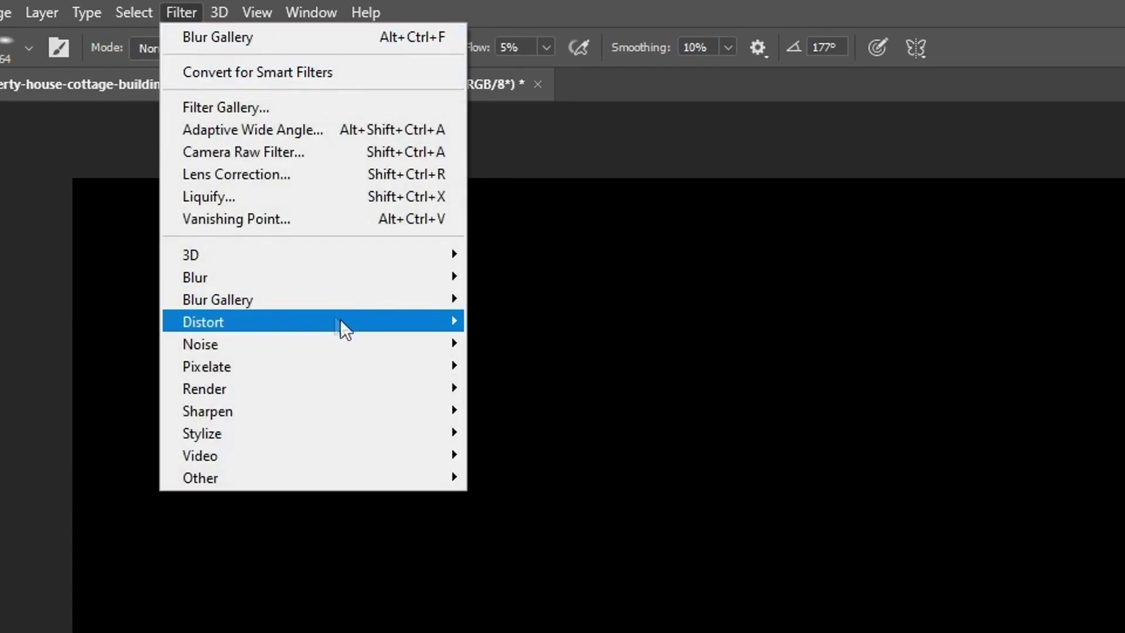
Step: Apply 400% monochromatic Gaussian noise, then a 2.0 px Gaussian Blur
mouse_move(451, 339)
click(596, 350)
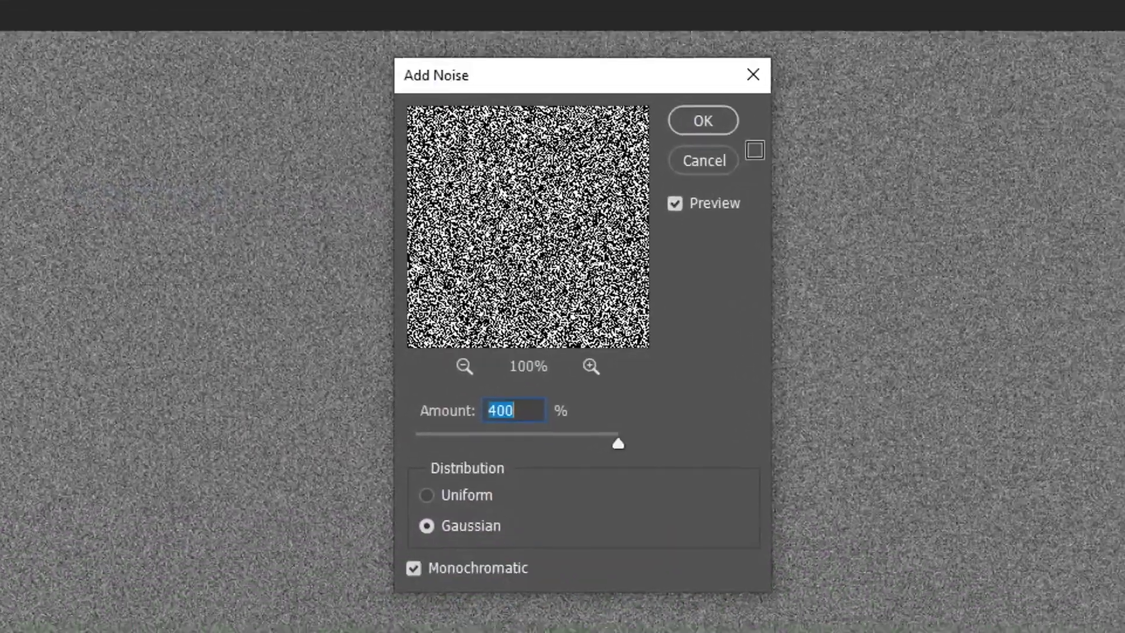
click(666, 115)
click(161, 6)
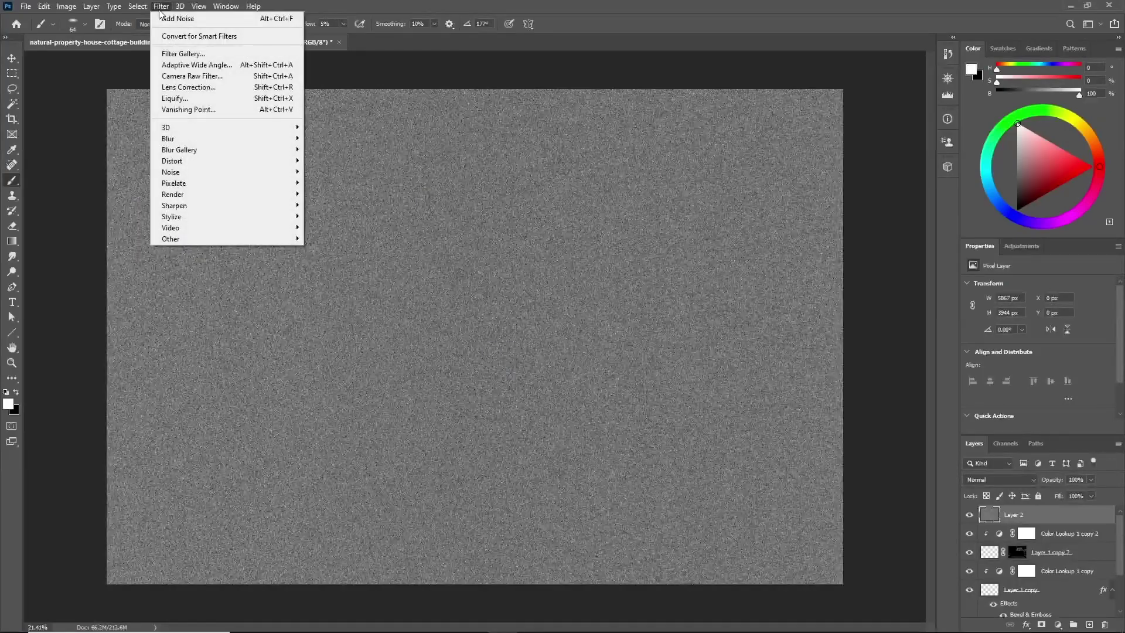
mouse_move(255, 141)
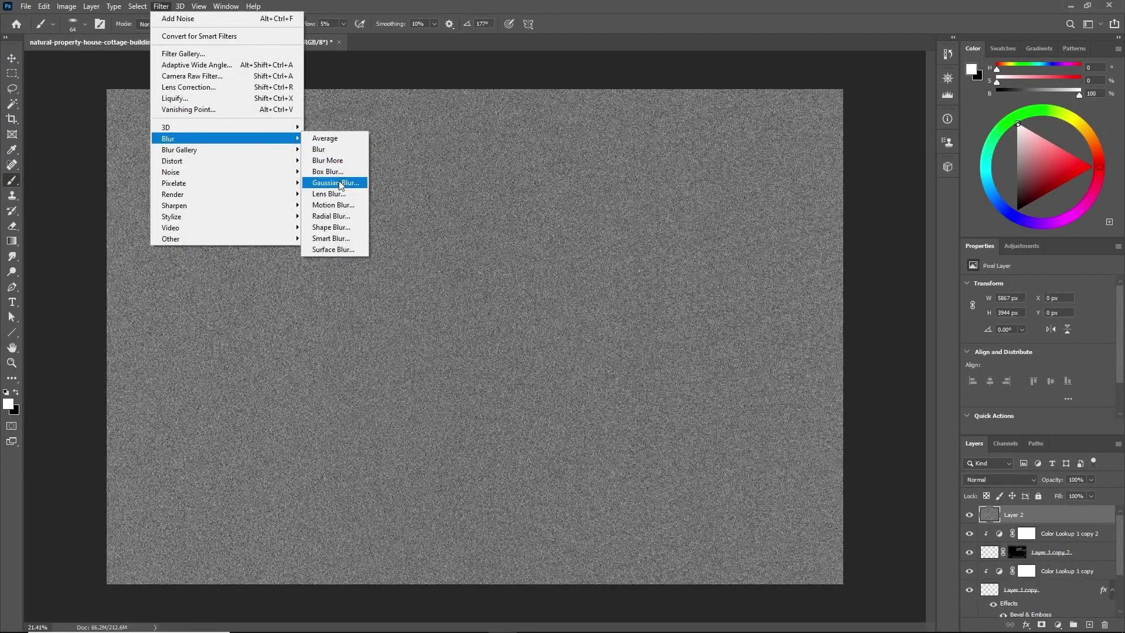
click(336, 183)
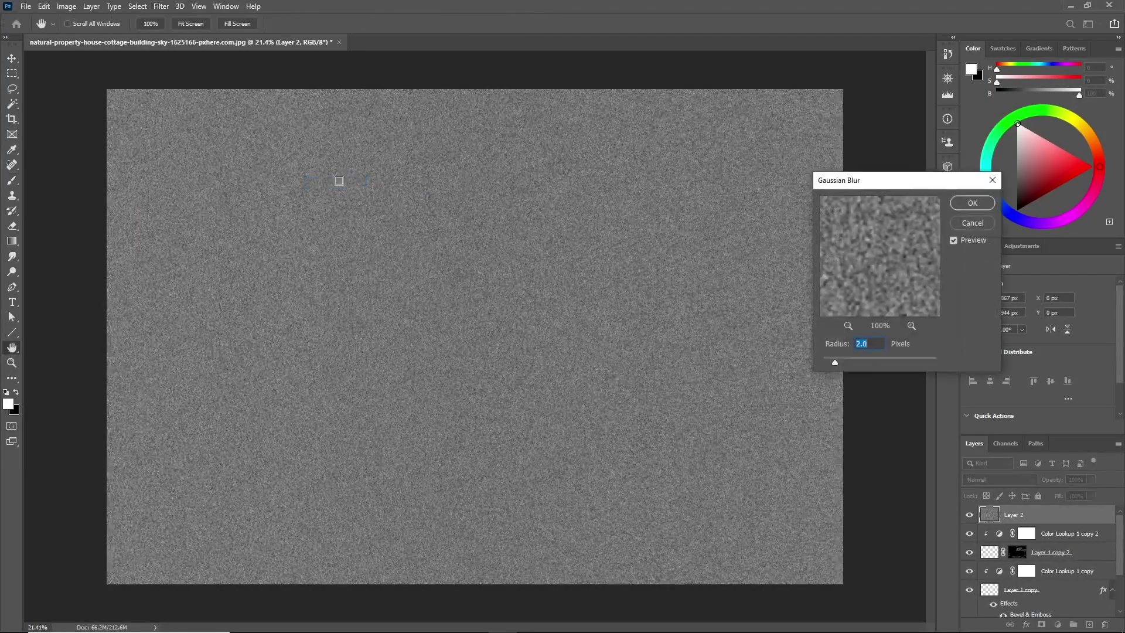
click(972, 203)
Step: Crush the noise with Levels (139, 1.00, 202) into sparse white specks
key(ctrl+l)
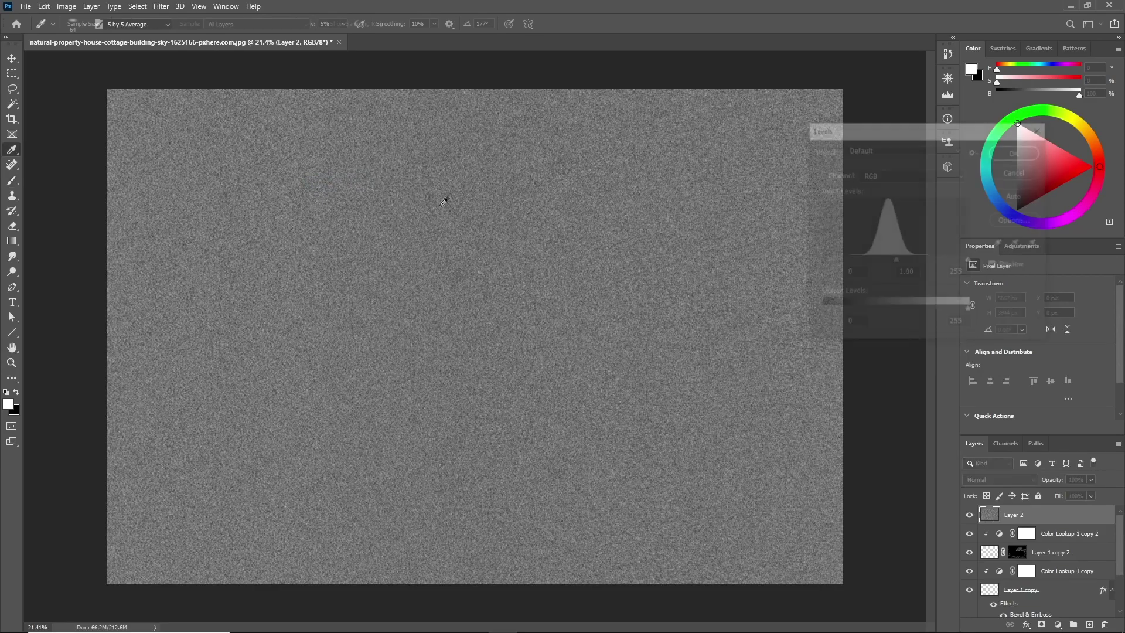
drag(827, 261, 871, 262)
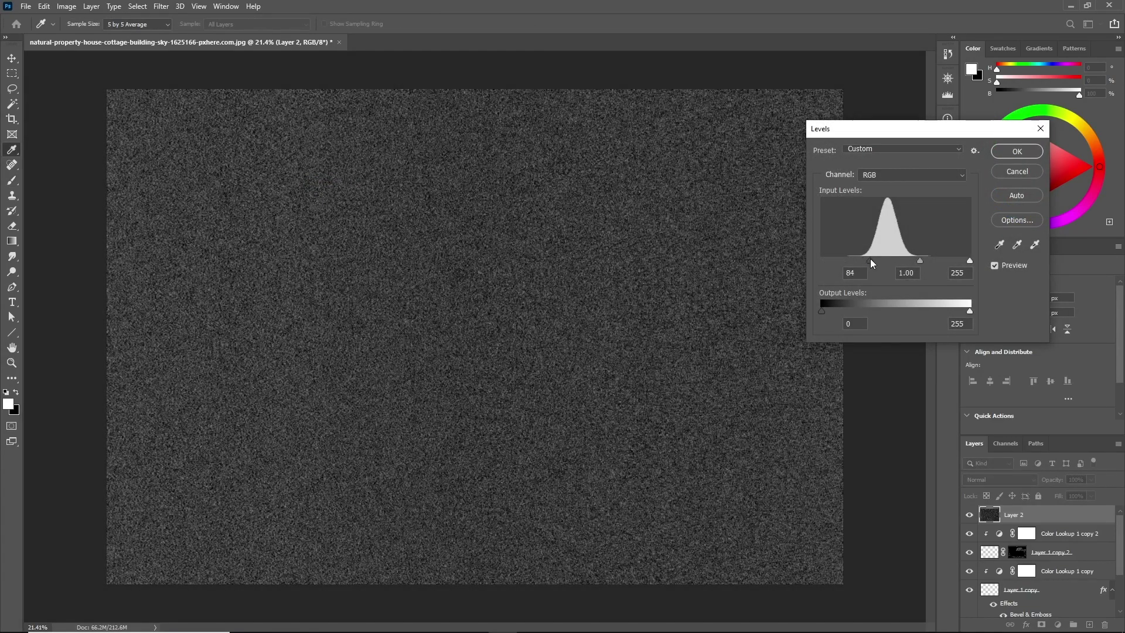
drag(970, 262, 940, 269)
drag(870, 262, 903, 260)
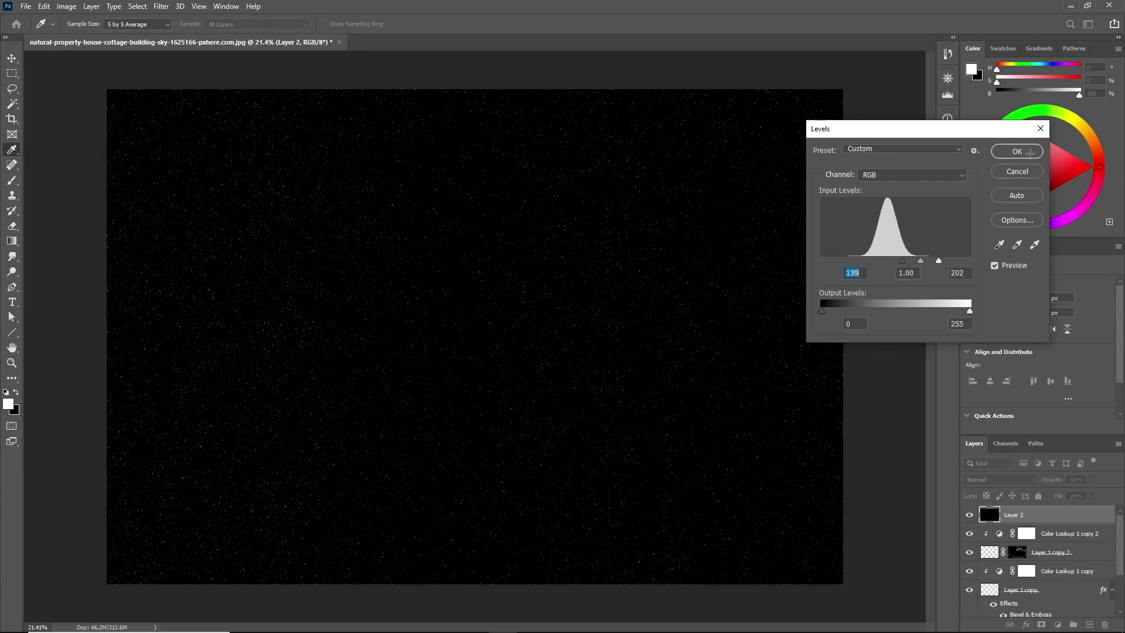
click(1030, 156)
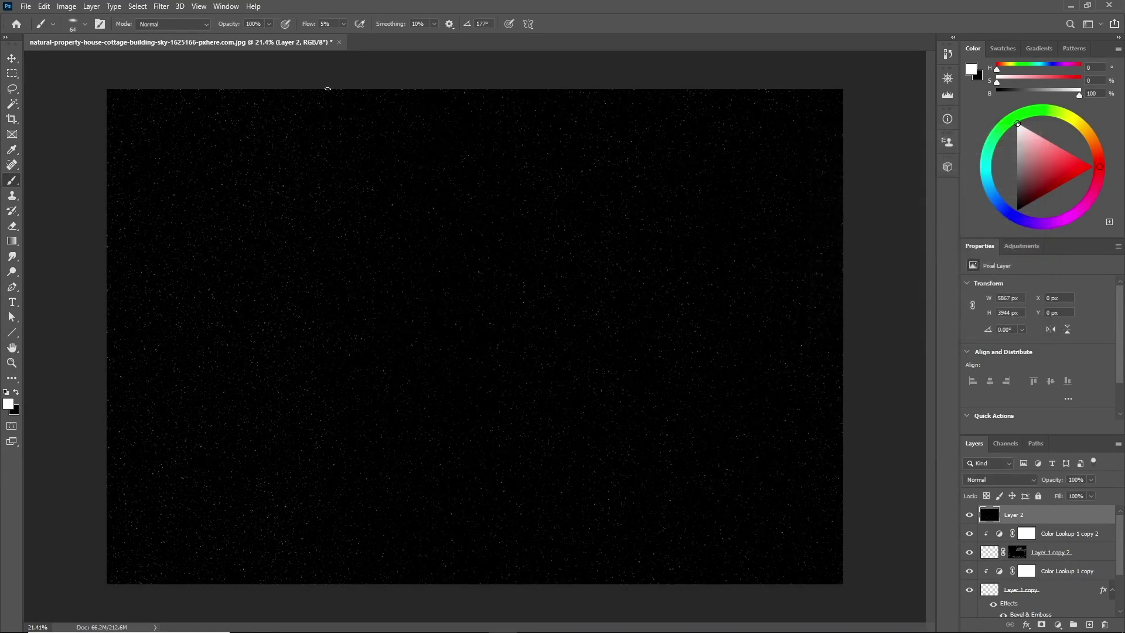
Step: Select the white specks via Color Range and bake them into Layer 2 with an applied mask
click(151, 10)
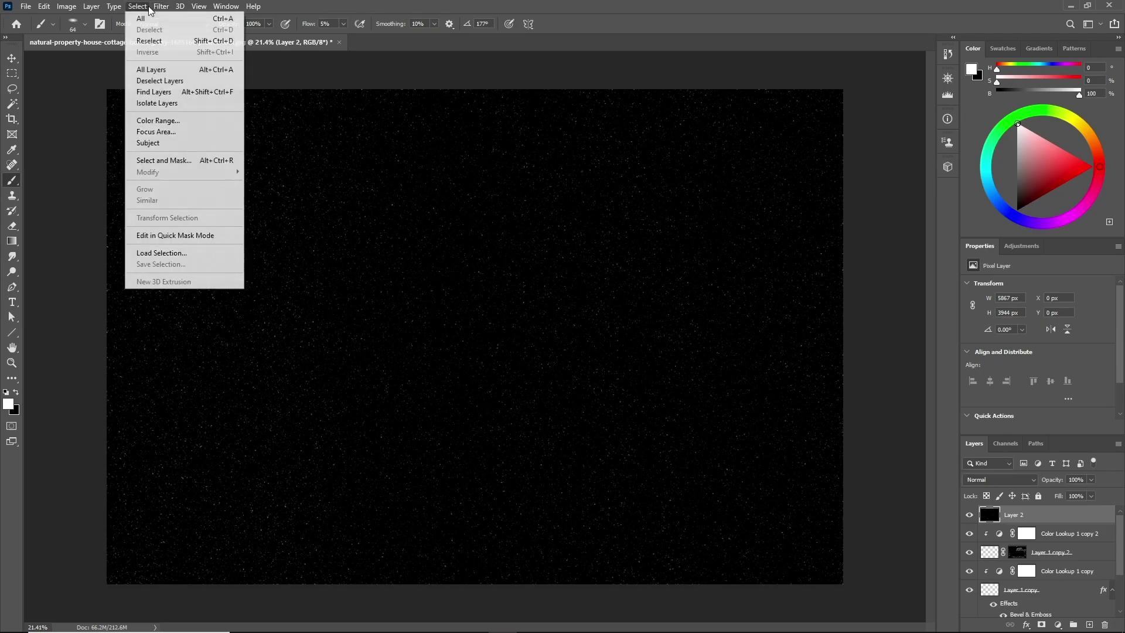
click(167, 121)
click(989, 177)
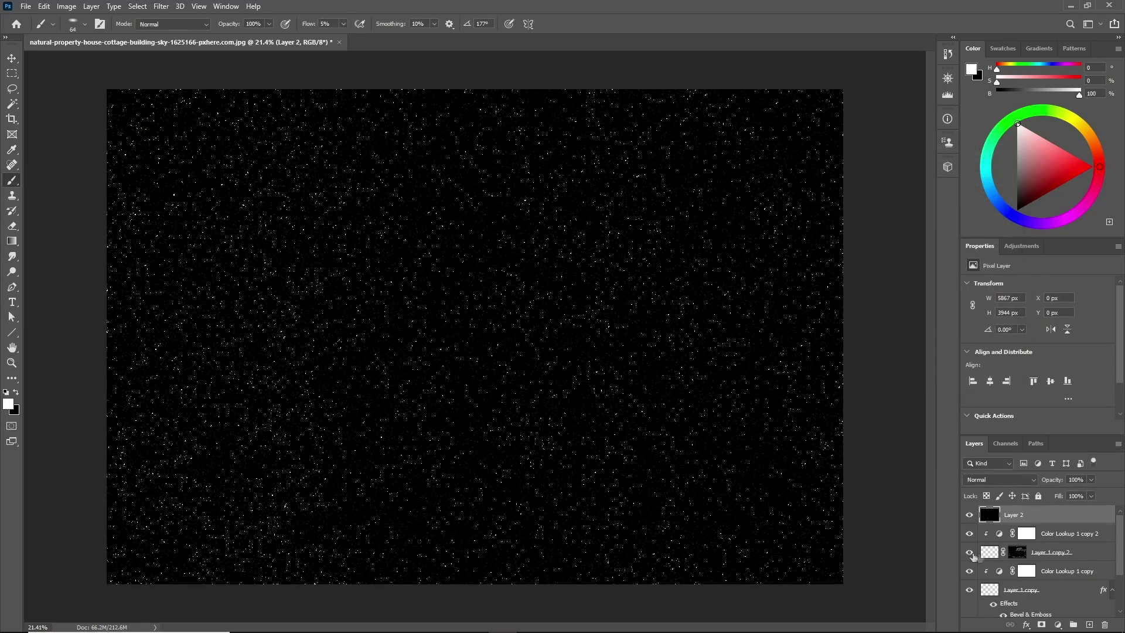
click(1041, 626)
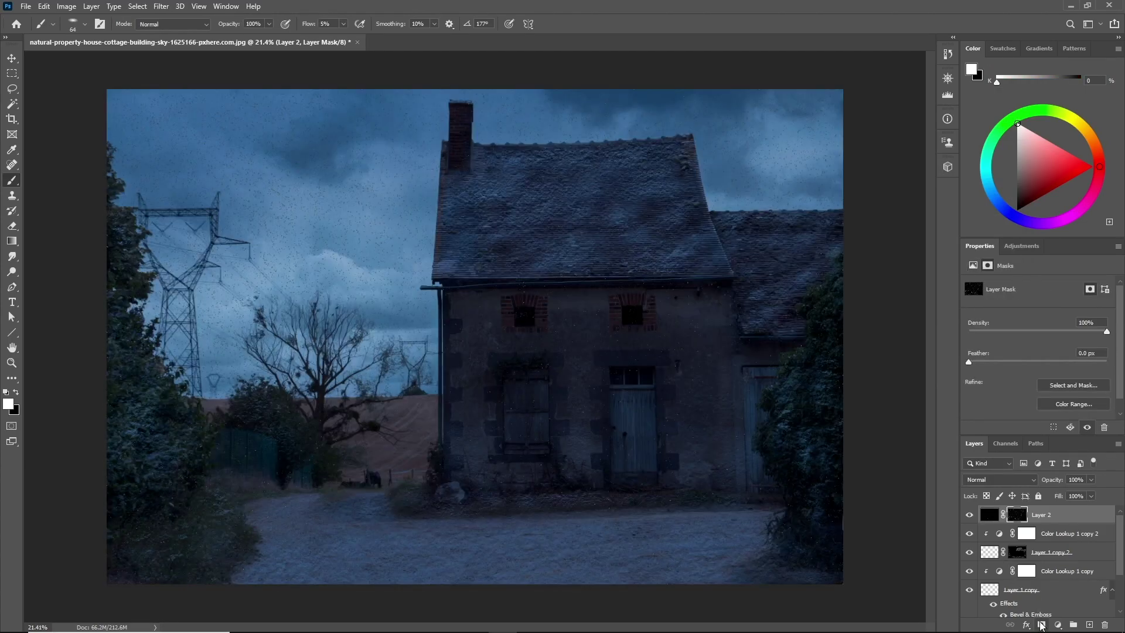
right_click(1026, 513)
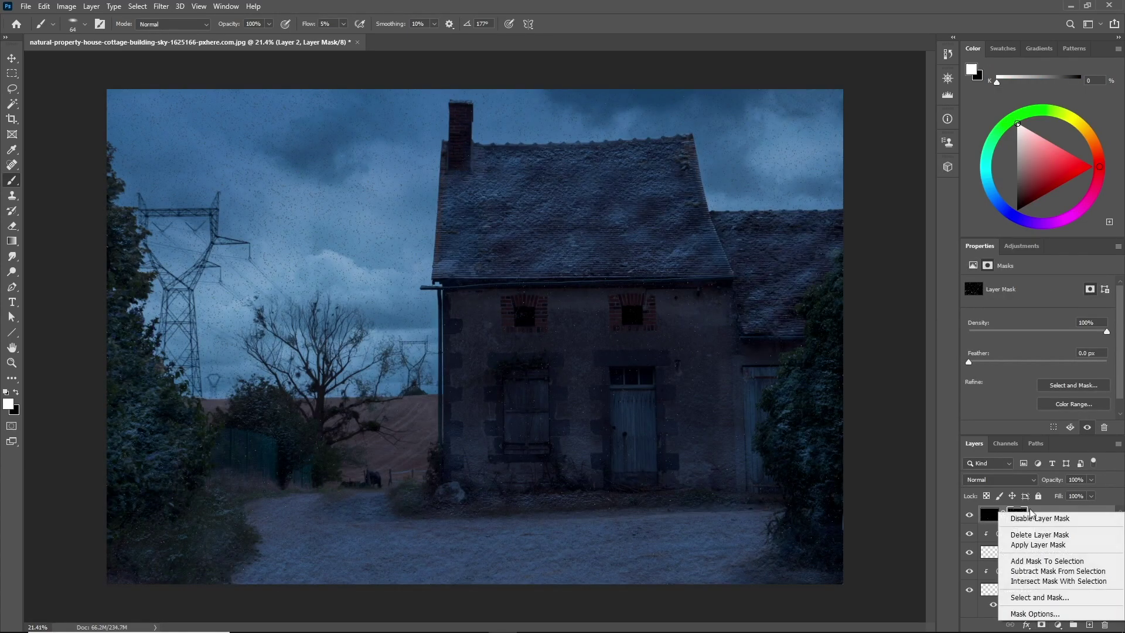
click(1031, 547)
Step: Raise the snow's Lightness to +100 and duplicate it as Layer 2 copy
key(ctrl+u)
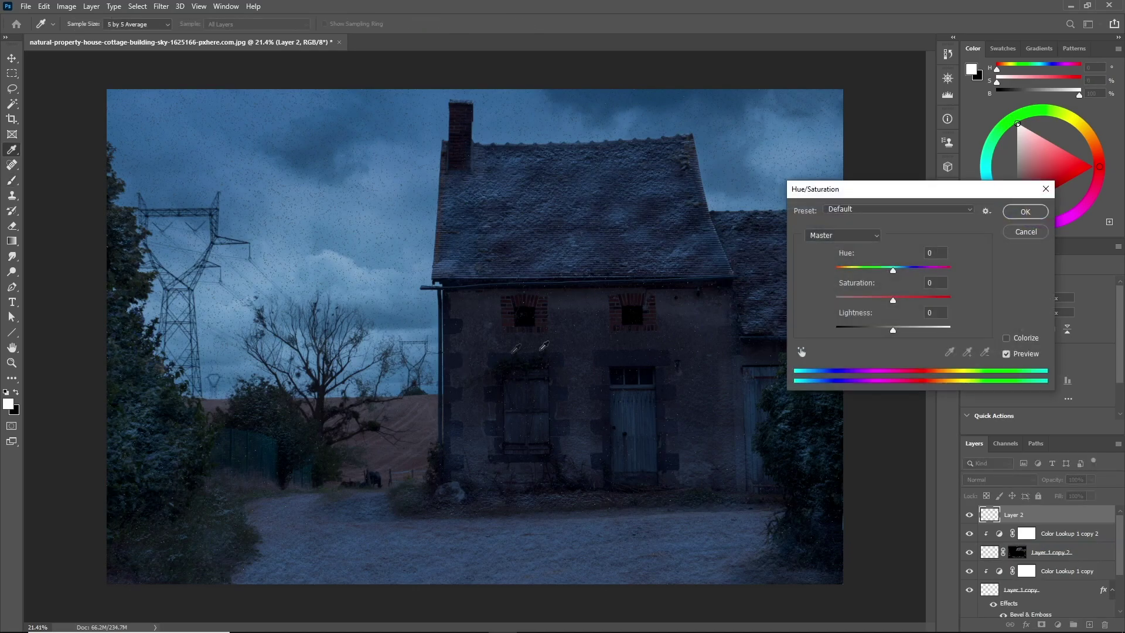
drag(924, 329, 978, 329)
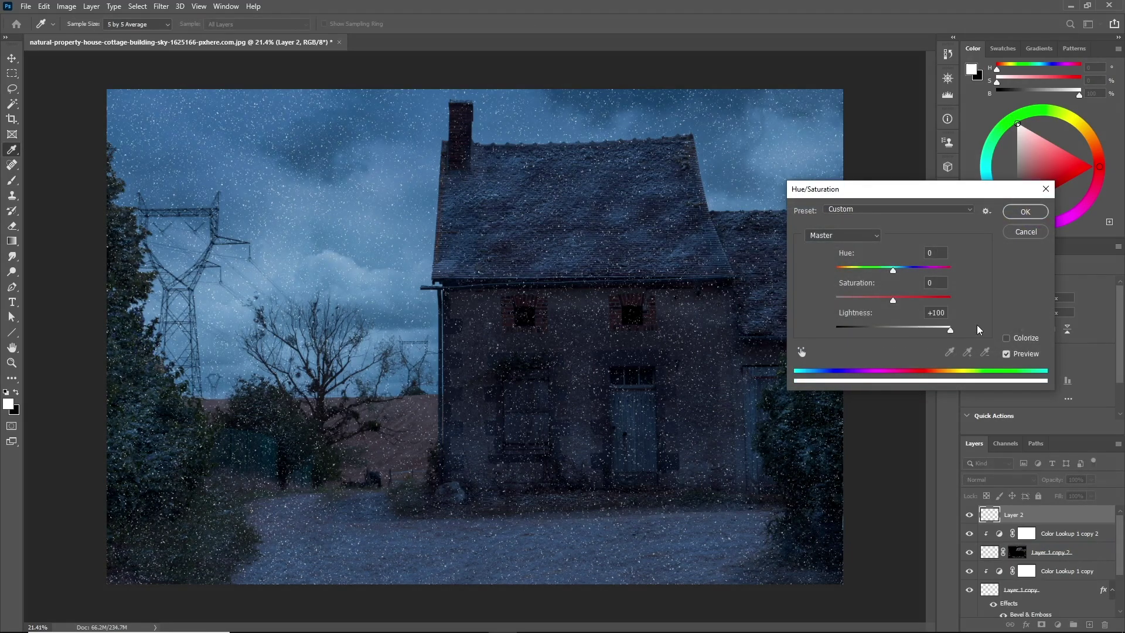
click(1027, 212)
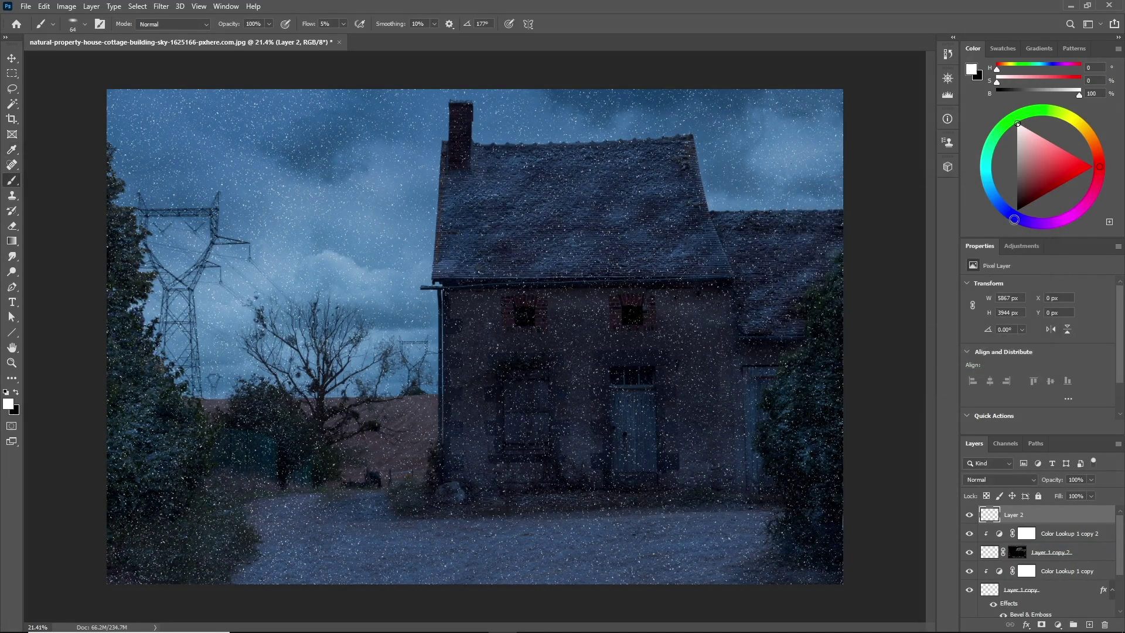
click(13, 59)
key(ctrl+j)
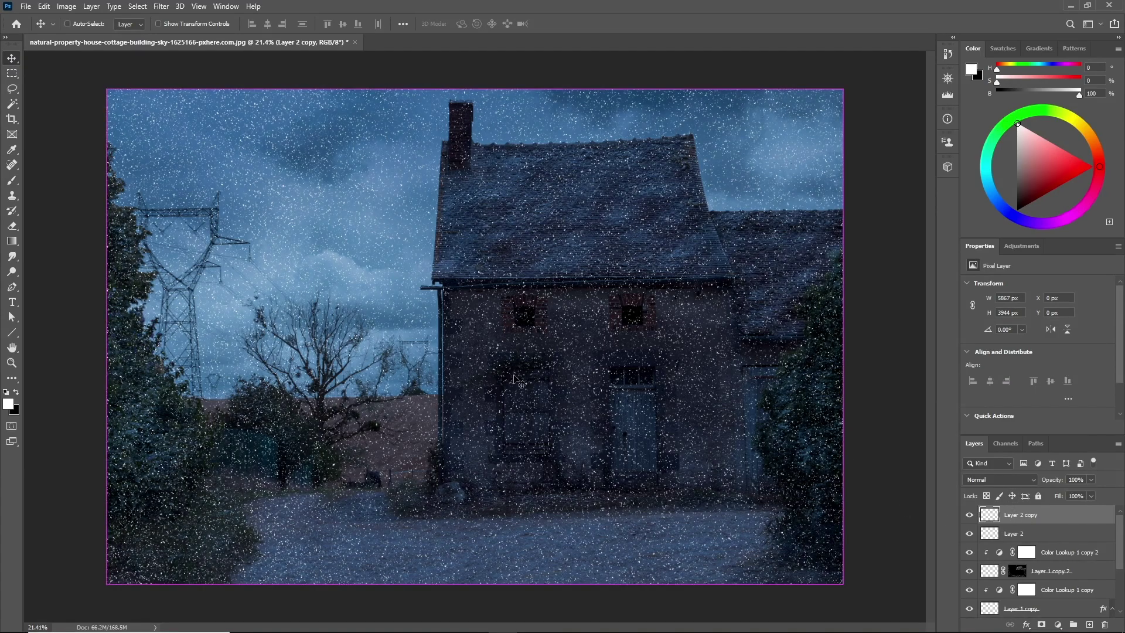
key(t)
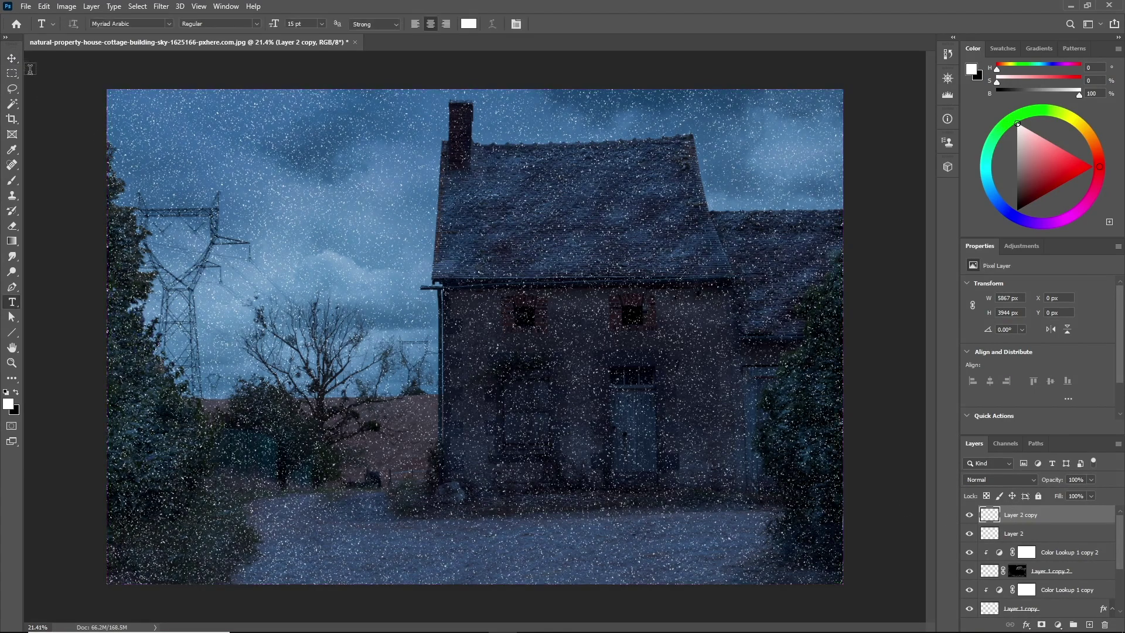
click(7, 56)
key(ctrl+t)
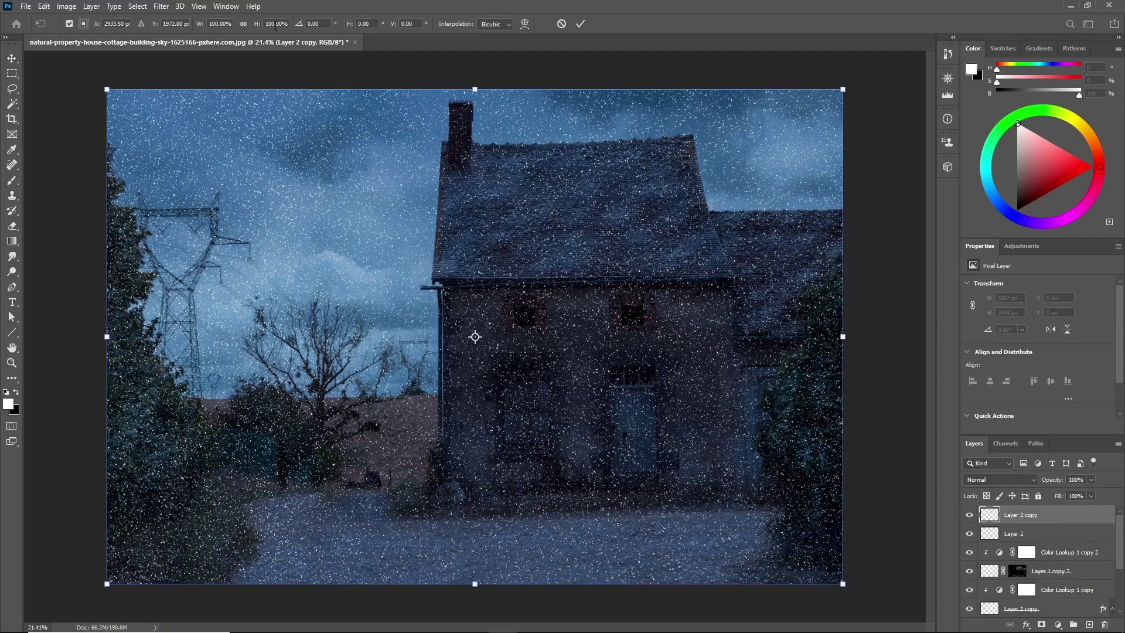
Step: Scale Layer 2 copy up about 600% and crop it to the canvas
text(600500)
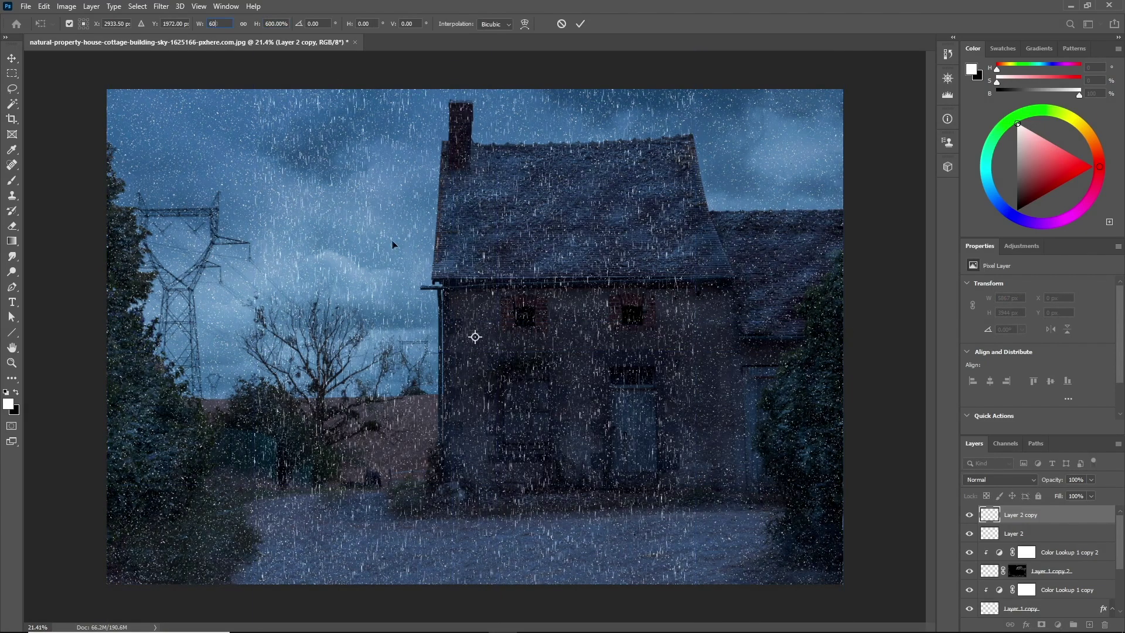
key(Return)
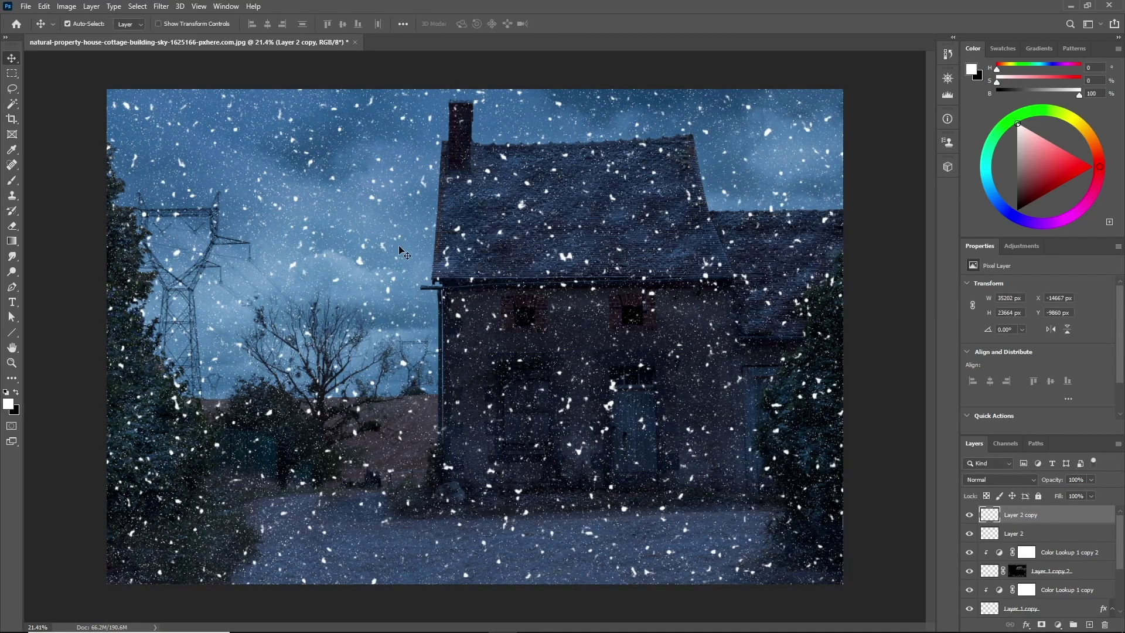
key(ctrl+a)
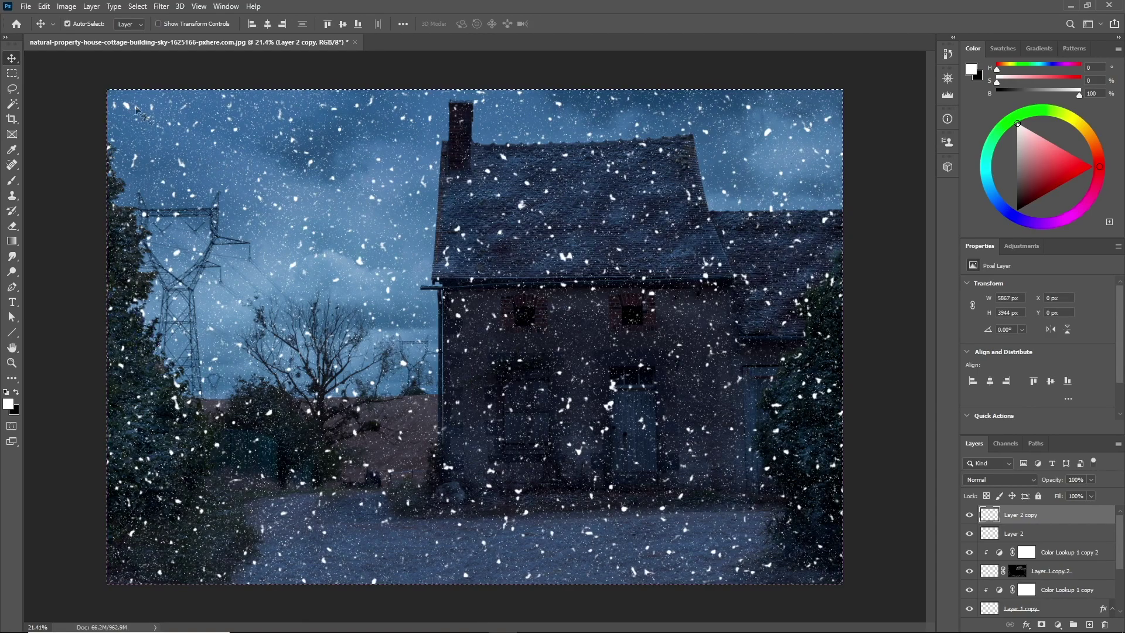
click(68, 12)
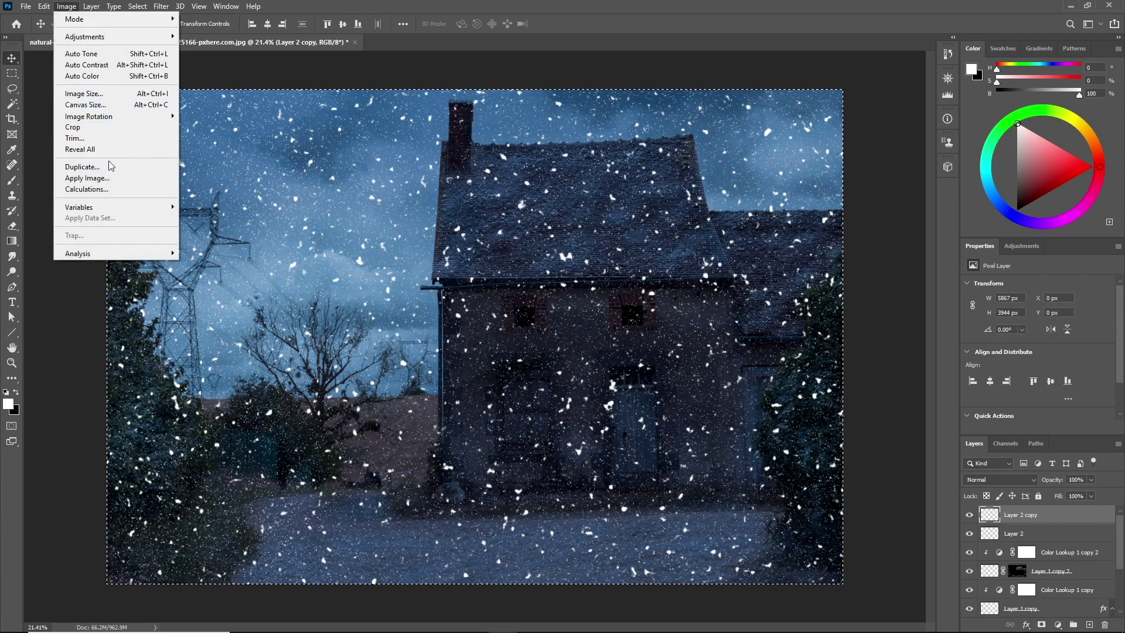
click(94, 135)
key(ctrl+d)
Step: Check the snow copy's transform bounds, leaving it unchanged
key(l)
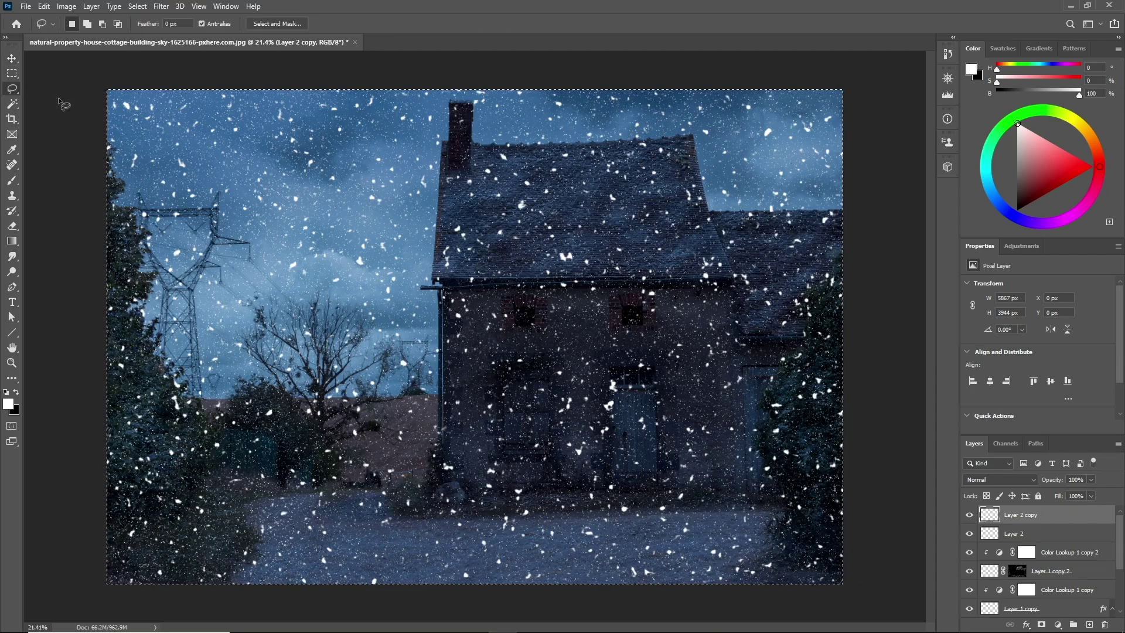
key(ctrl+t)
key(Escape)
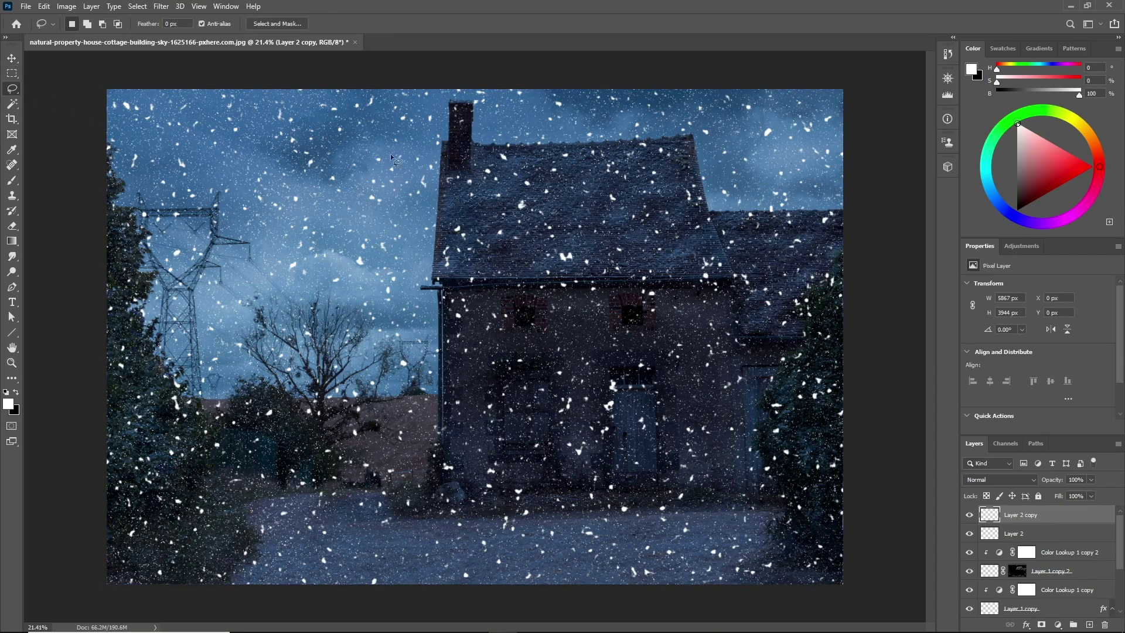
click(162, 7)
Step: Apply a 30 px Field Blur to the big snowflakes on Layer 2 copy
mouse_move(235, 151)
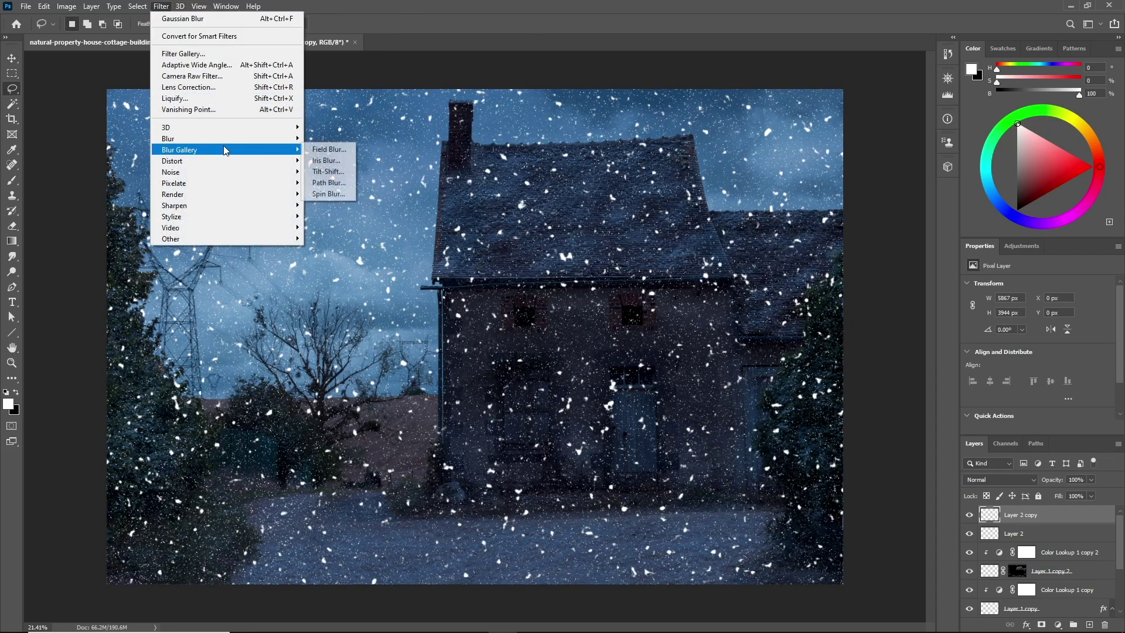
click(329, 150)
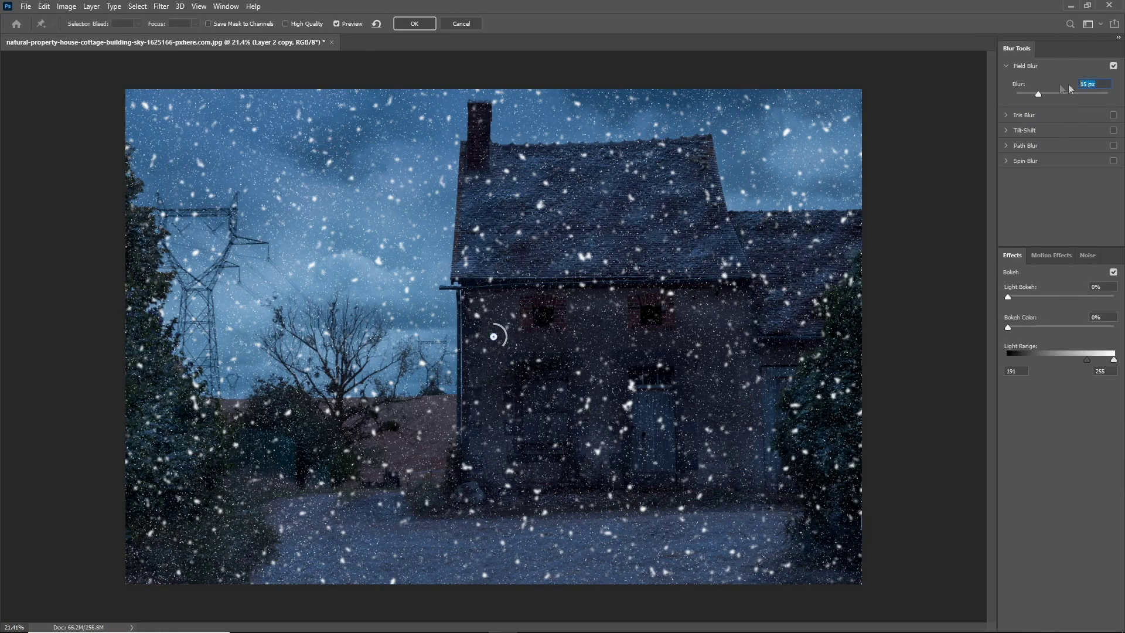
text(30)
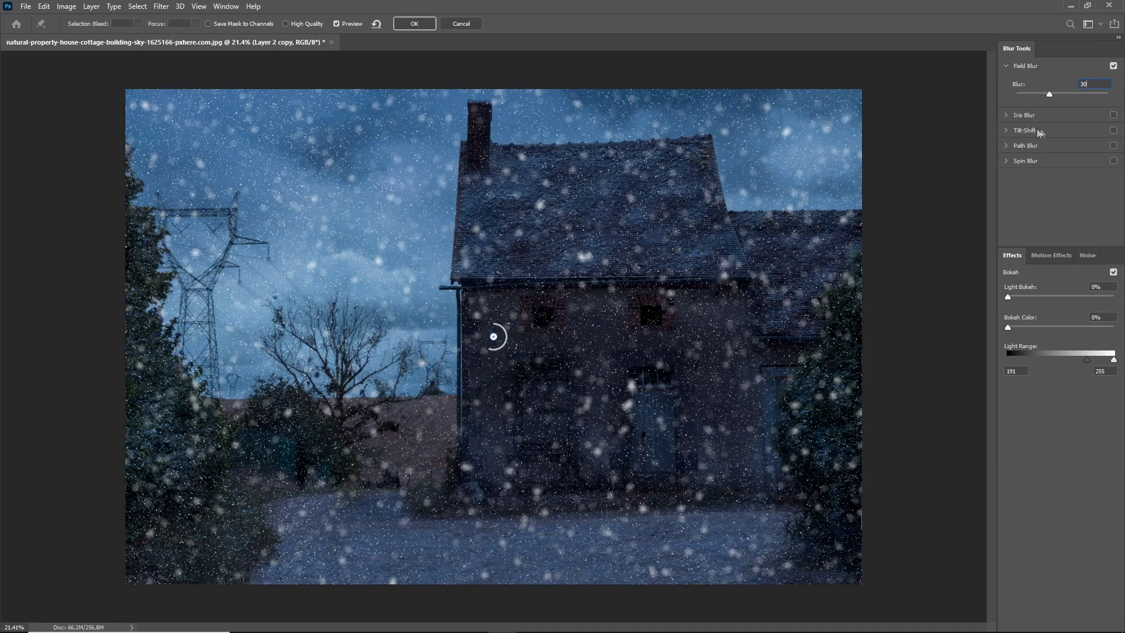
Step: Add a curved top-to-bottom Path Blur at 40% speed, apply it, and select Layer 2
click(1008, 145)
mouse_move(552, 337)
mouse_down()
mouse_move(460, 472)
mouse_move(432, 569)
mouse_move(392, 618)
mouse_move(366, 627)
mouse_up()
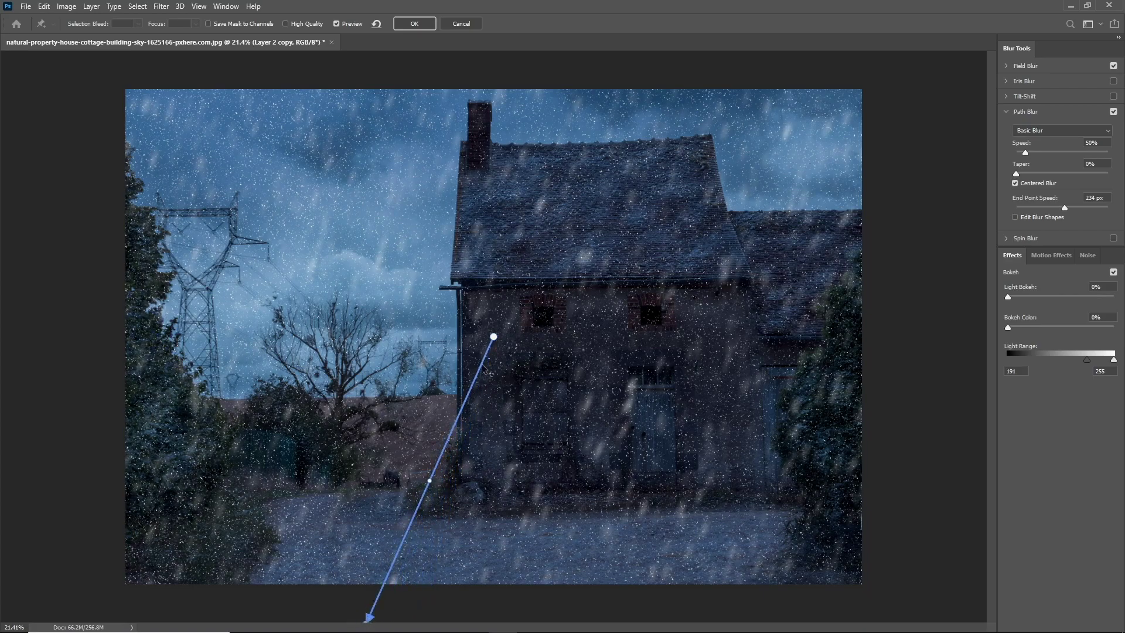
drag(494, 337, 545, 63)
drag(456, 344, 468, 346)
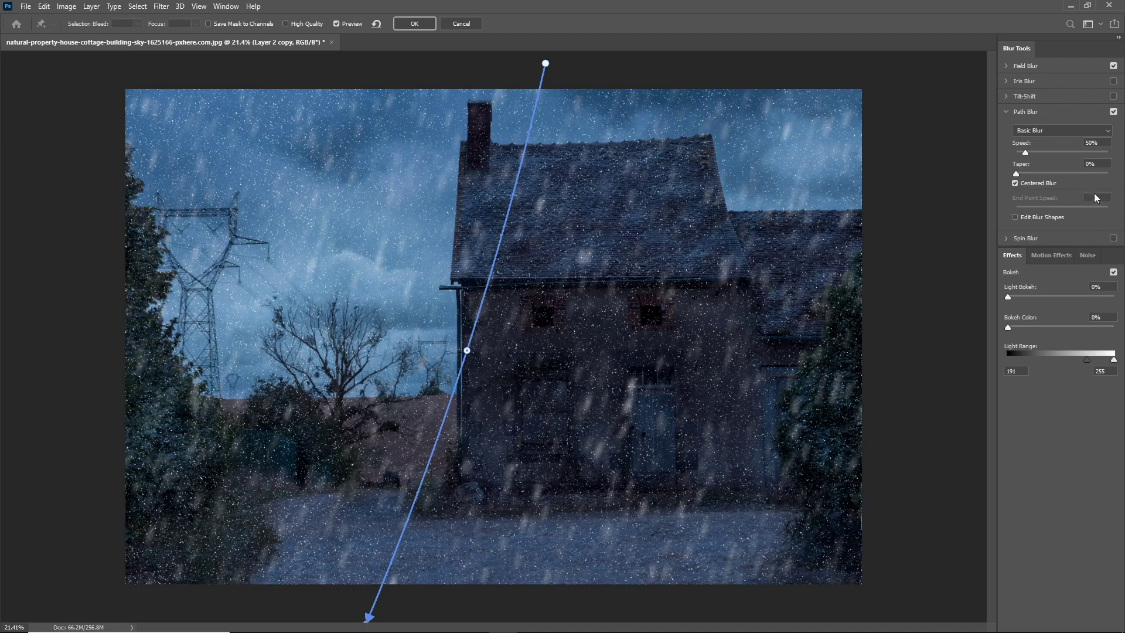
text(30)
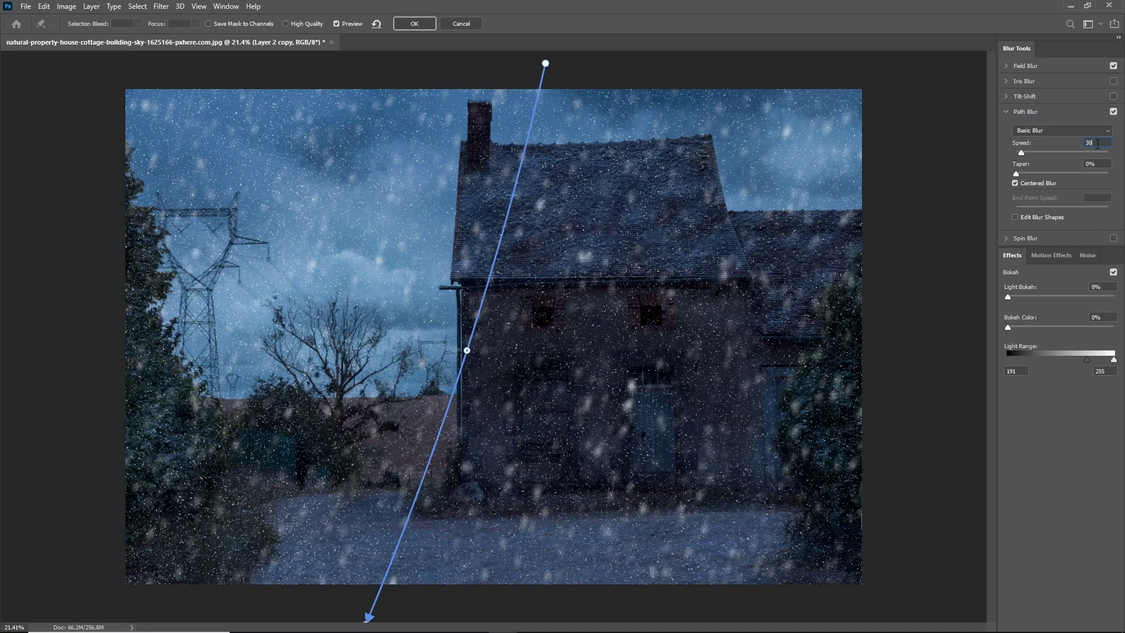
text(40)
click(420, 26)
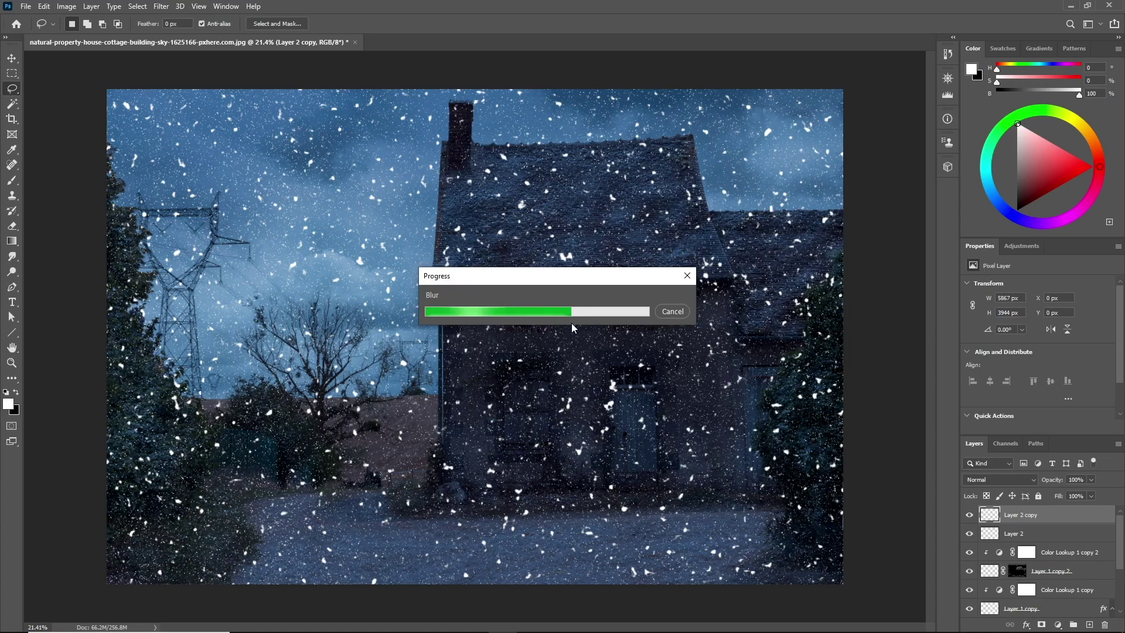
click(1032, 534)
Step: Give Layer 2's fine snow a Path Blur stretched down to the image's bottom edge
click(170, 8)
mouse_move(182, 150)
click(352, 152)
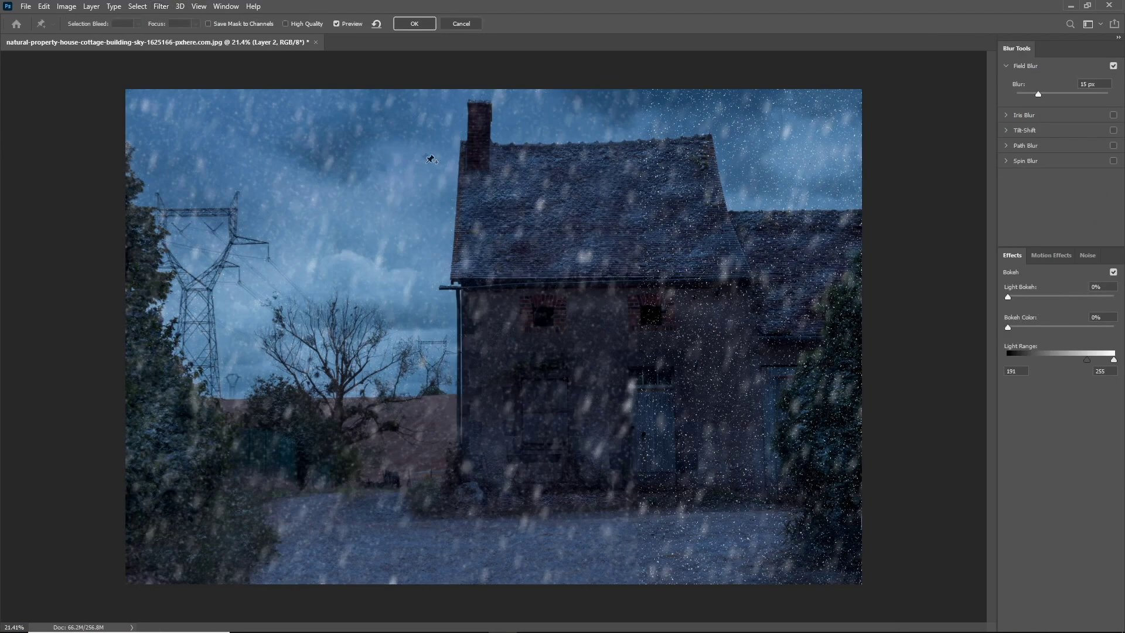
click(1114, 145)
drag(548, 335, 410, 587)
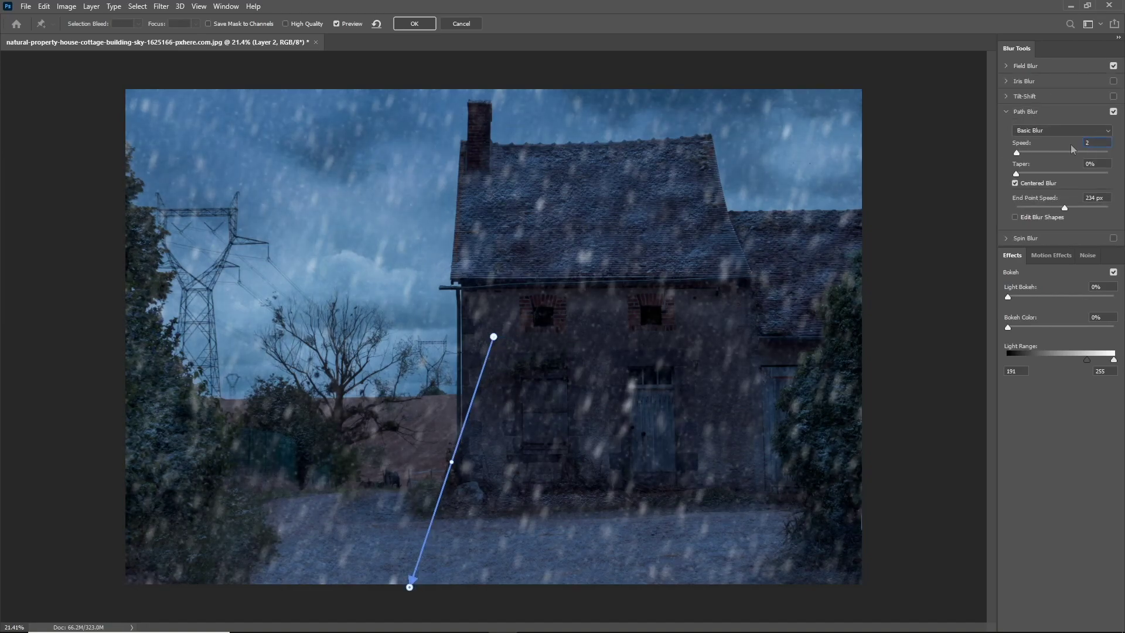
click(414, 24)
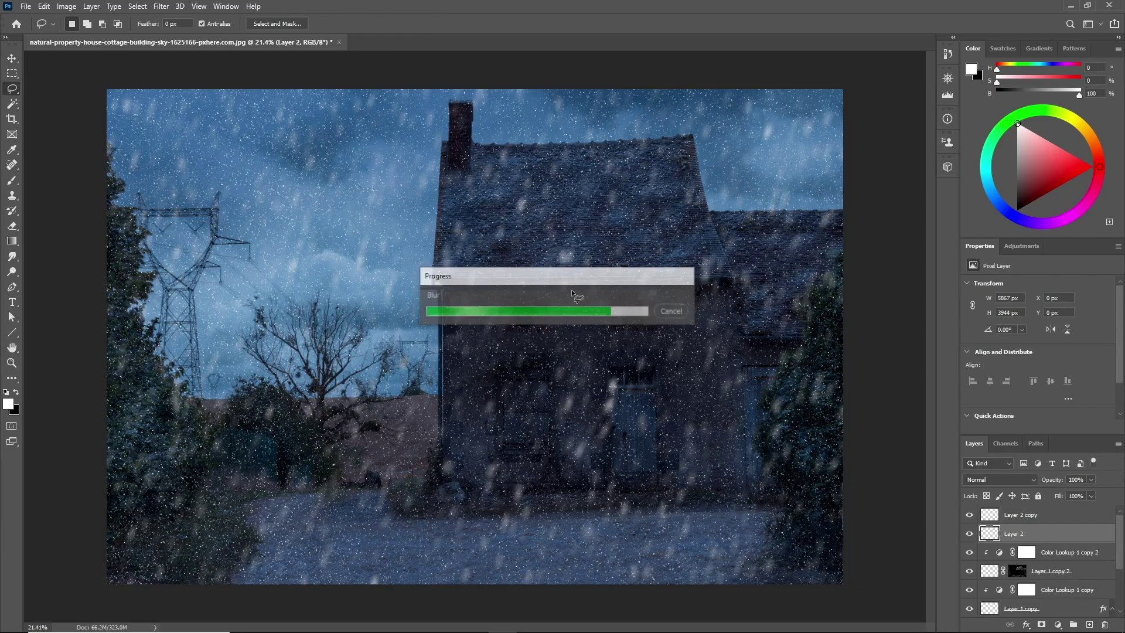
Step: Select both snow layers and merge them into one with Ctrl+E
shift+click(1032, 516)
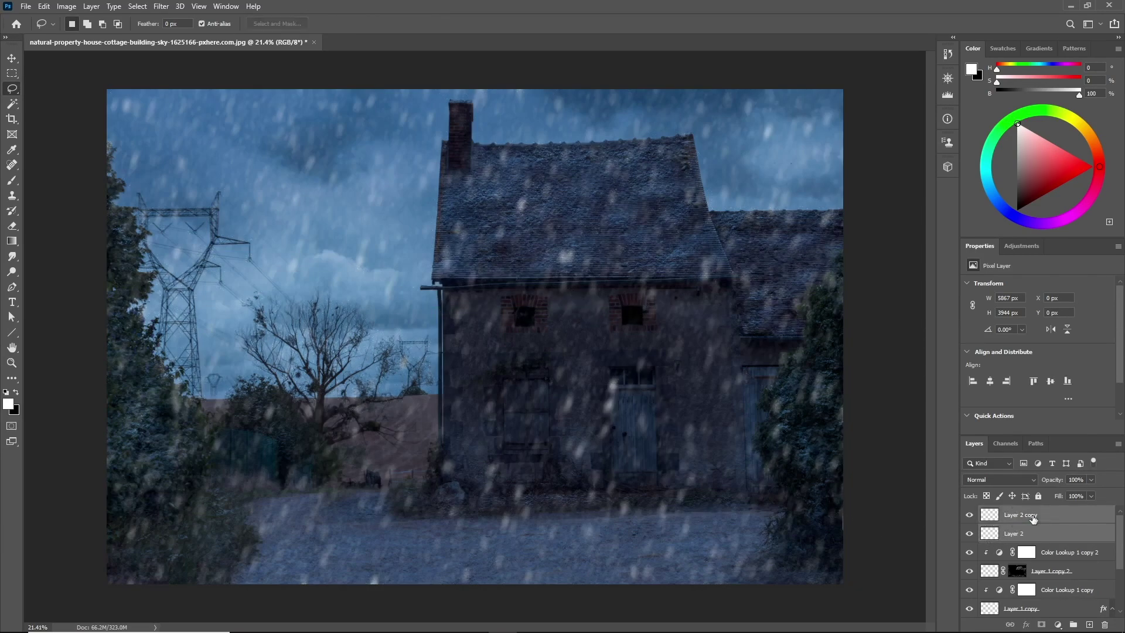
key(ctrl+e)
click(1056, 624)
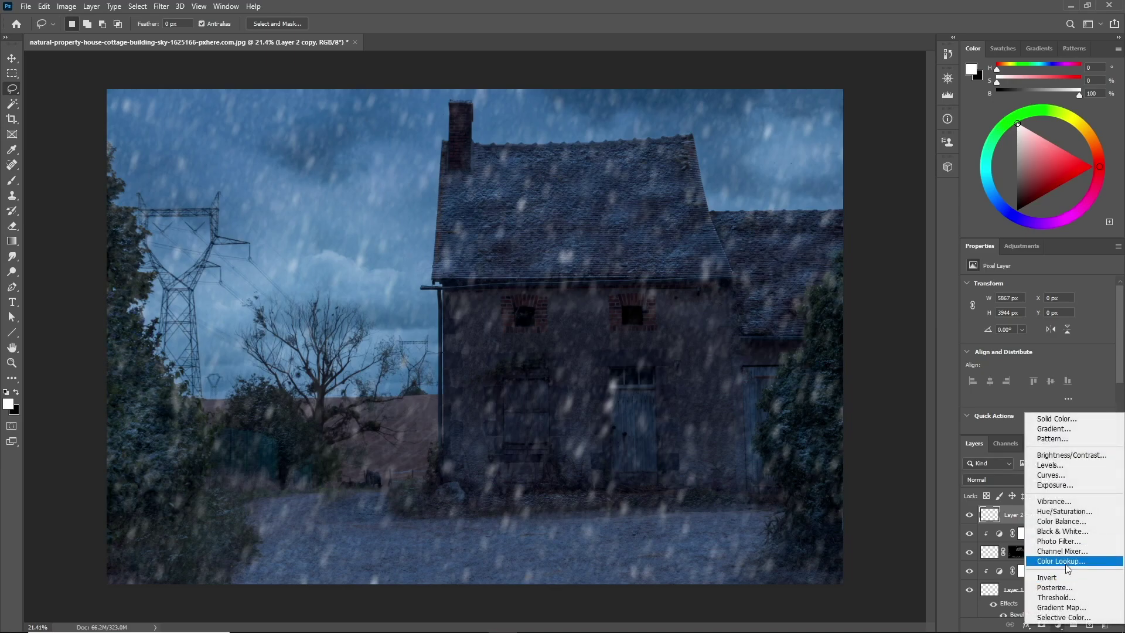
Step: Add a Color Lookup layer clipped to the snow, using Moonlight.3DL
click(1055, 557)
alt+click(1079, 522)
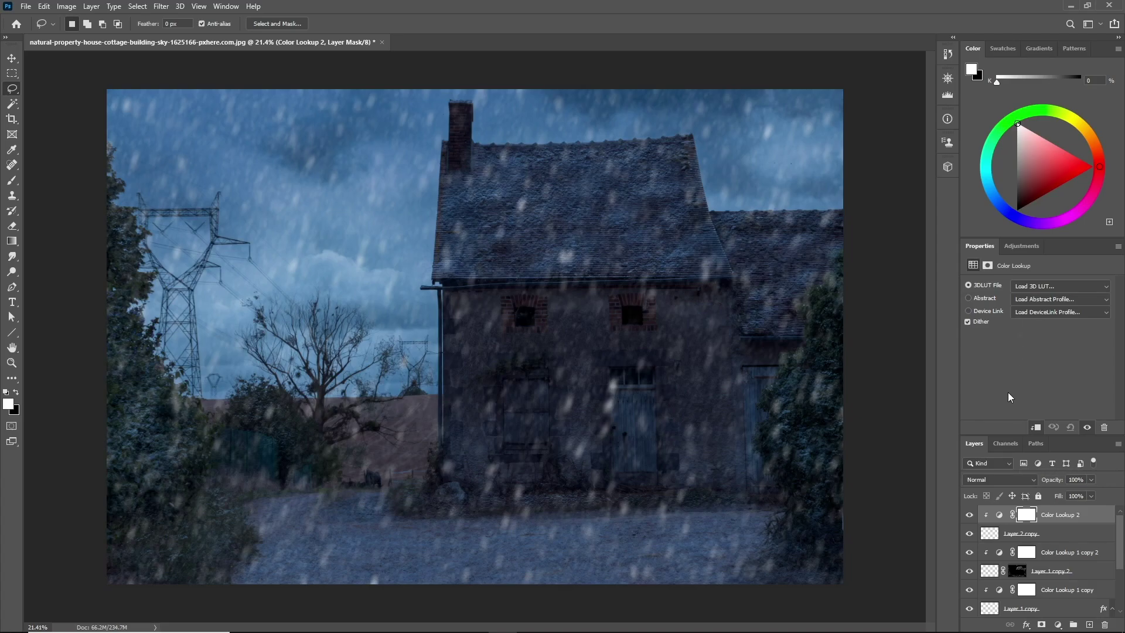
click(1049, 286)
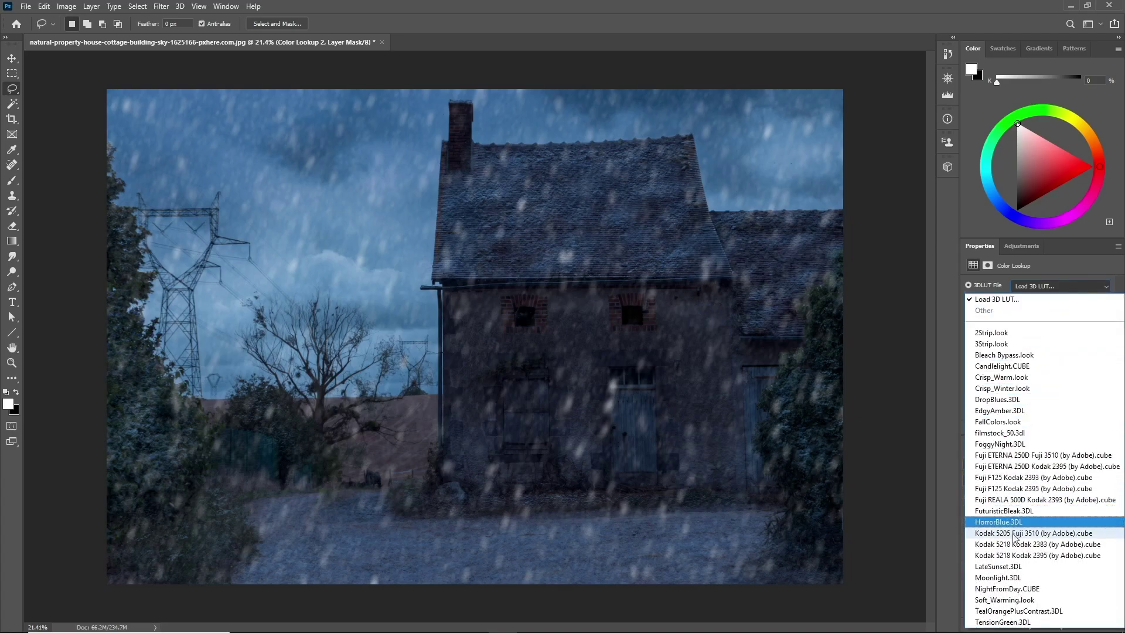
click(1007, 579)
Step: Set Layer 2 copy's blend mode to Screen and zoom out slightly
click(1013, 535)
click(1008, 480)
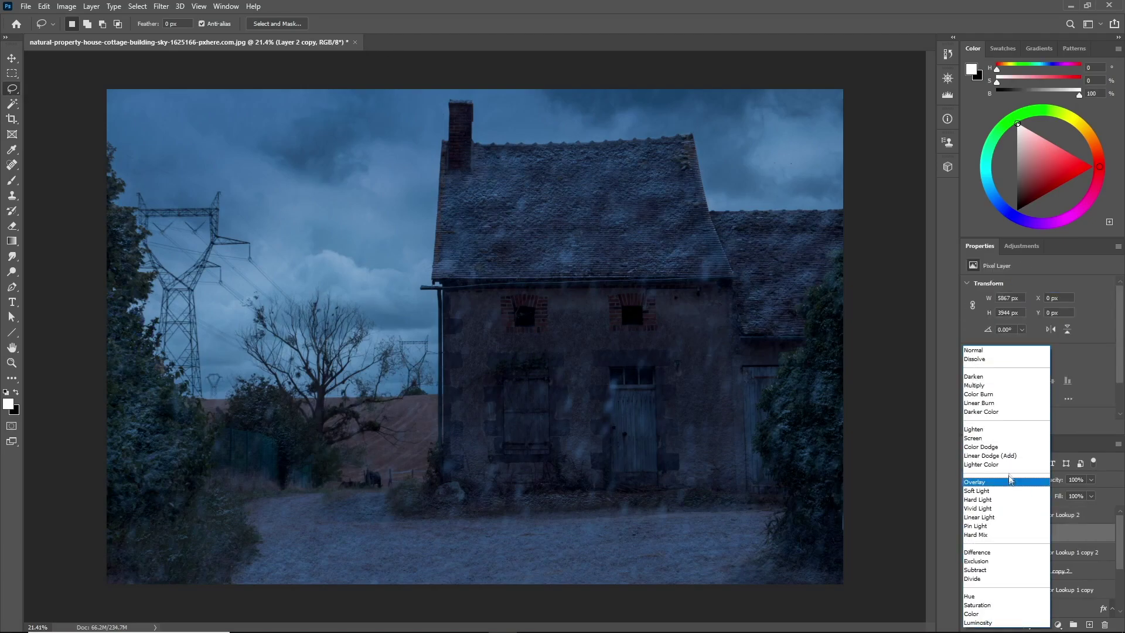
click(1008, 438)
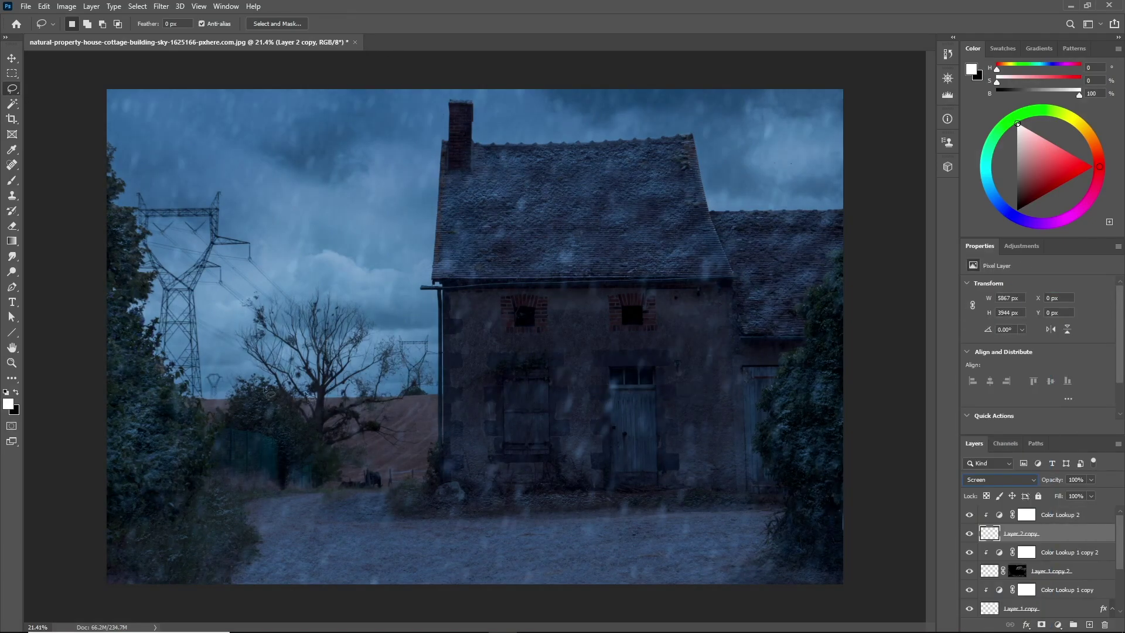
click(10, 363)
drag(514, 330, 505, 326)
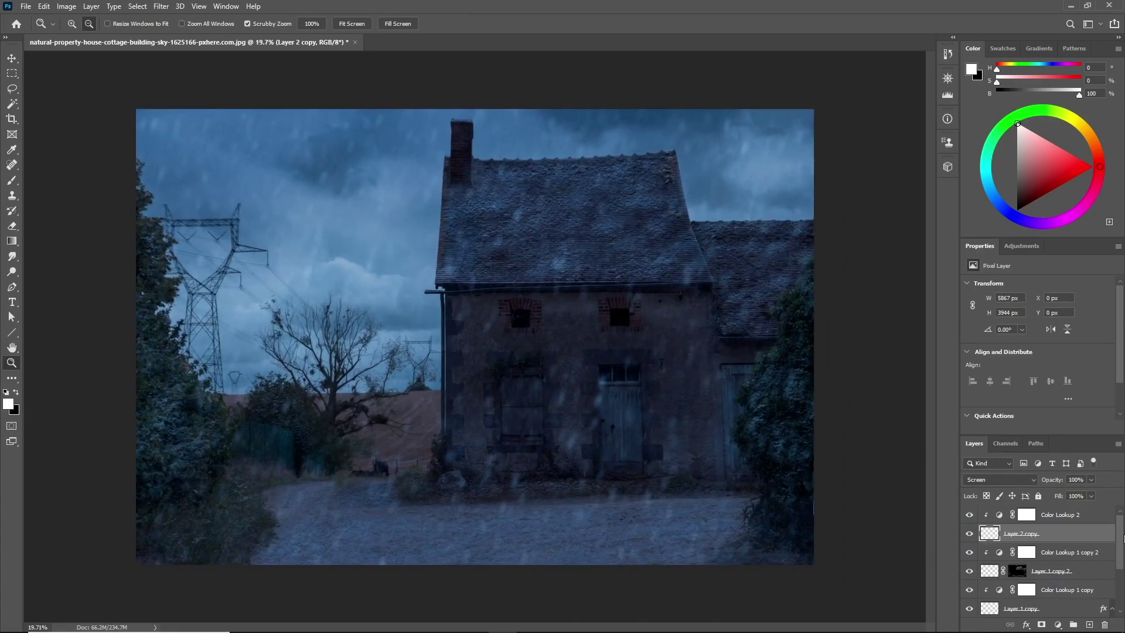
Step: Add a new top layer and pick a soft round brush enlarged to about 541 px
click(1079, 519)
click(1089, 625)
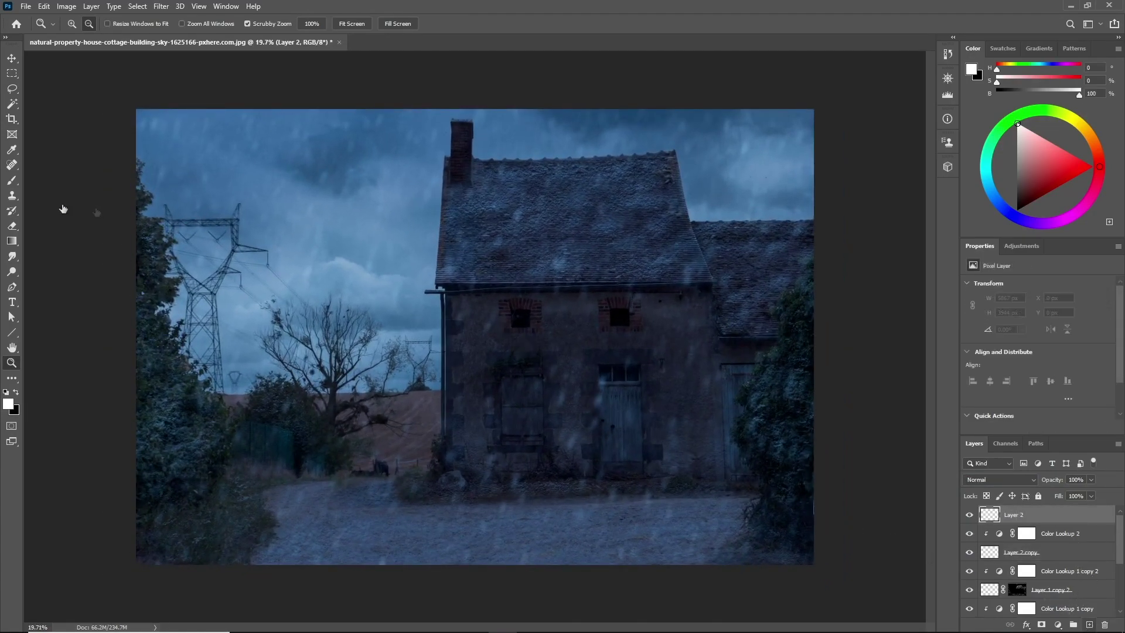
click(12, 181)
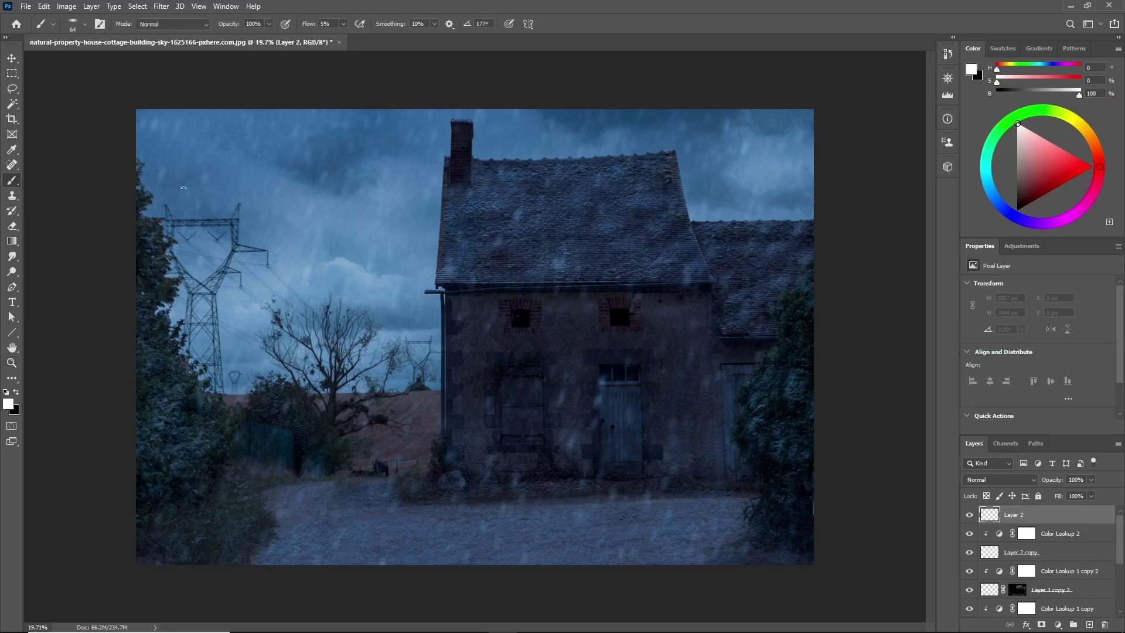
click(84, 29)
click(36, 156)
drag(491, 402, 519, 398)
Step: Enable brush Texture with the grey cloud-like pattern in Brush Settings
key(F5)
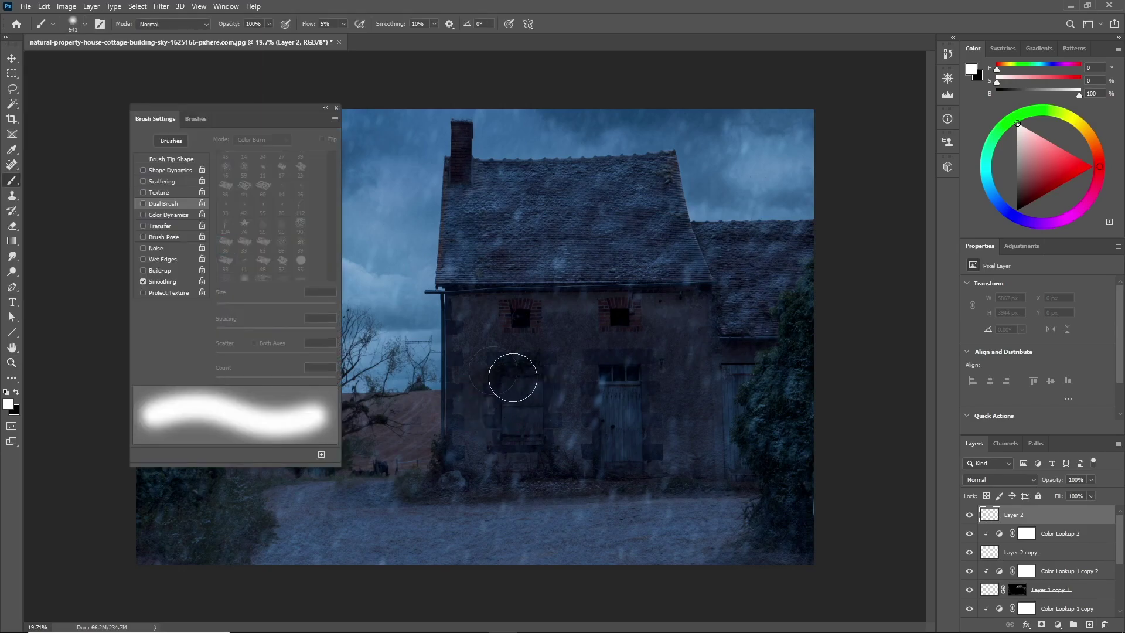
click(143, 193)
click(175, 192)
click(235, 144)
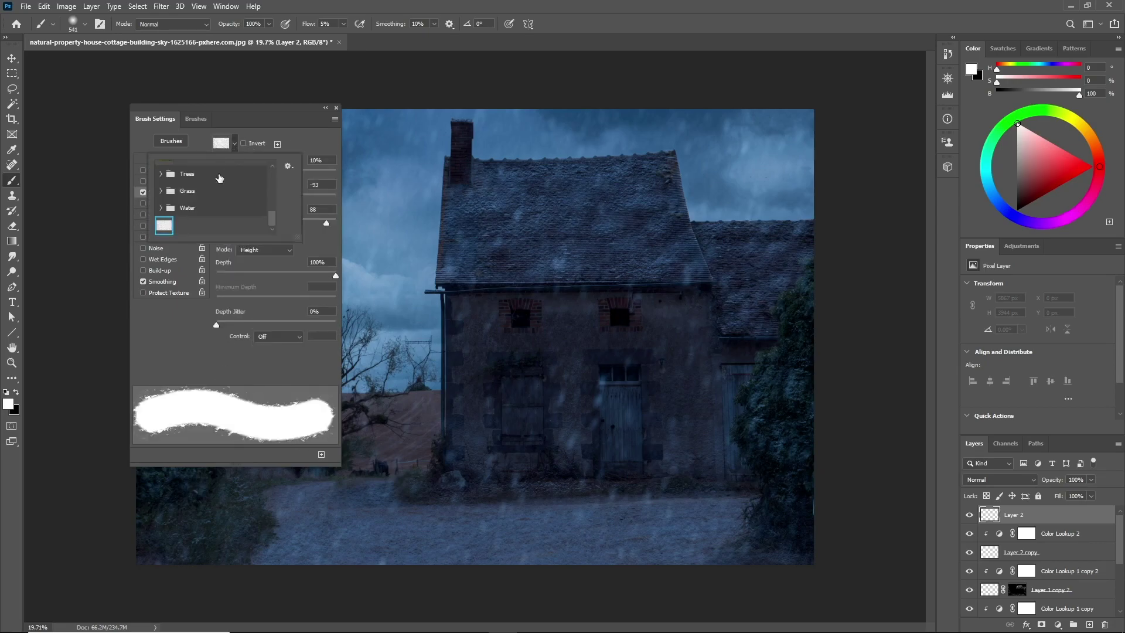
scroll(187, 202, down, 4)
scroll(187, 204, up, 2)
click(165, 189)
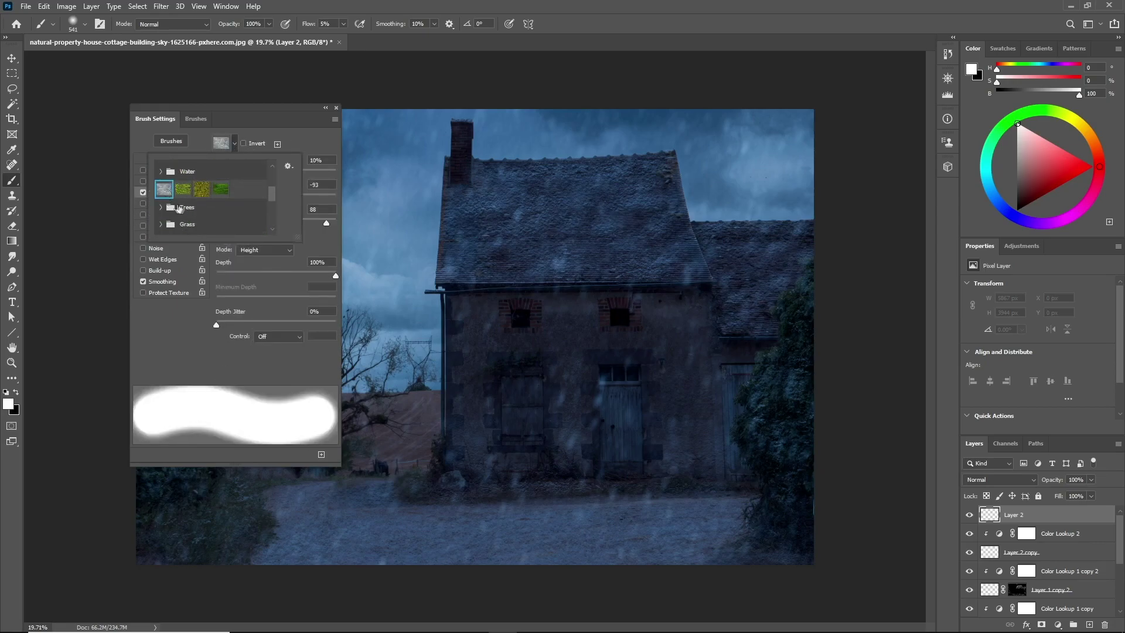
click(291, 250)
Step: Set the texture mode to Multiply and raise its Brightness from -93 to -34
click(290, 250)
click(275, 254)
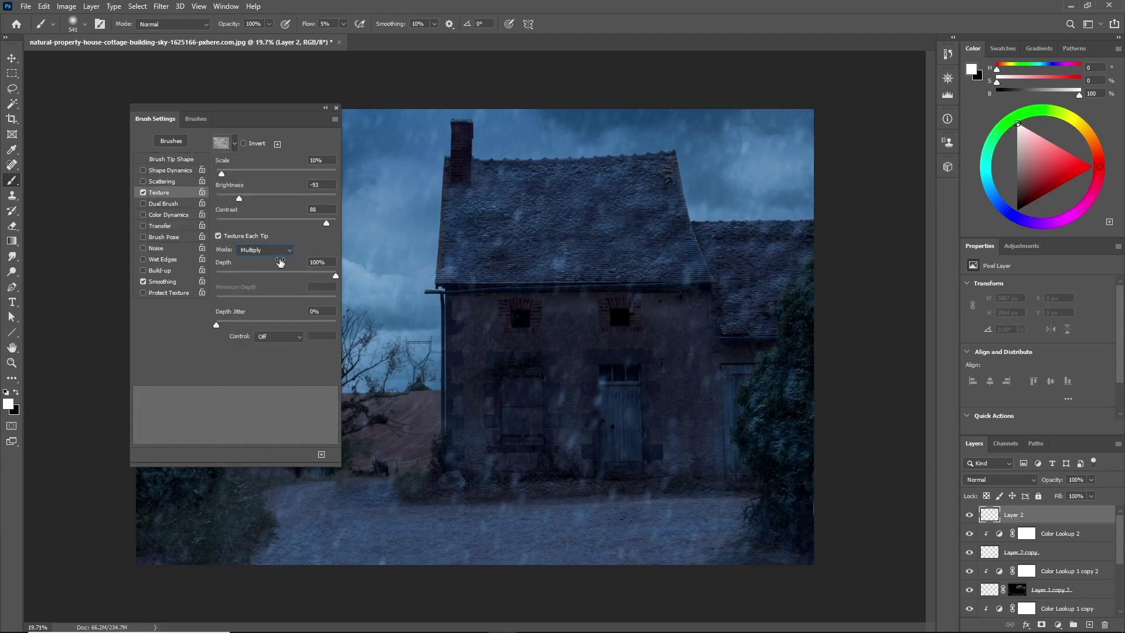
click(272, 248)
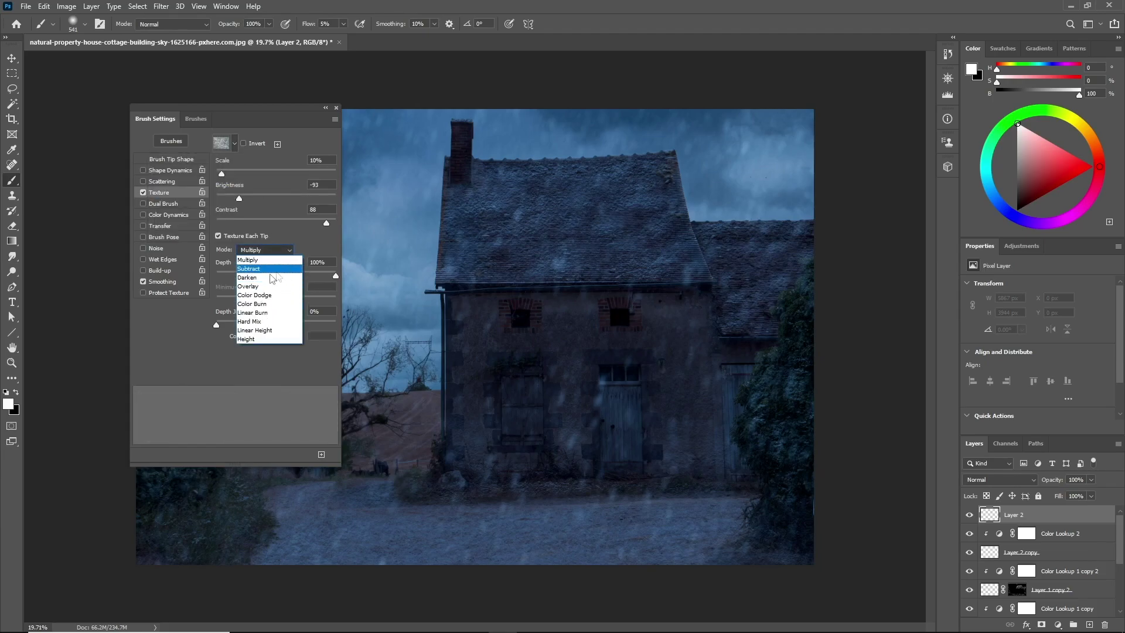
click(255, 287)
click(272, 246)
click(272, 250)
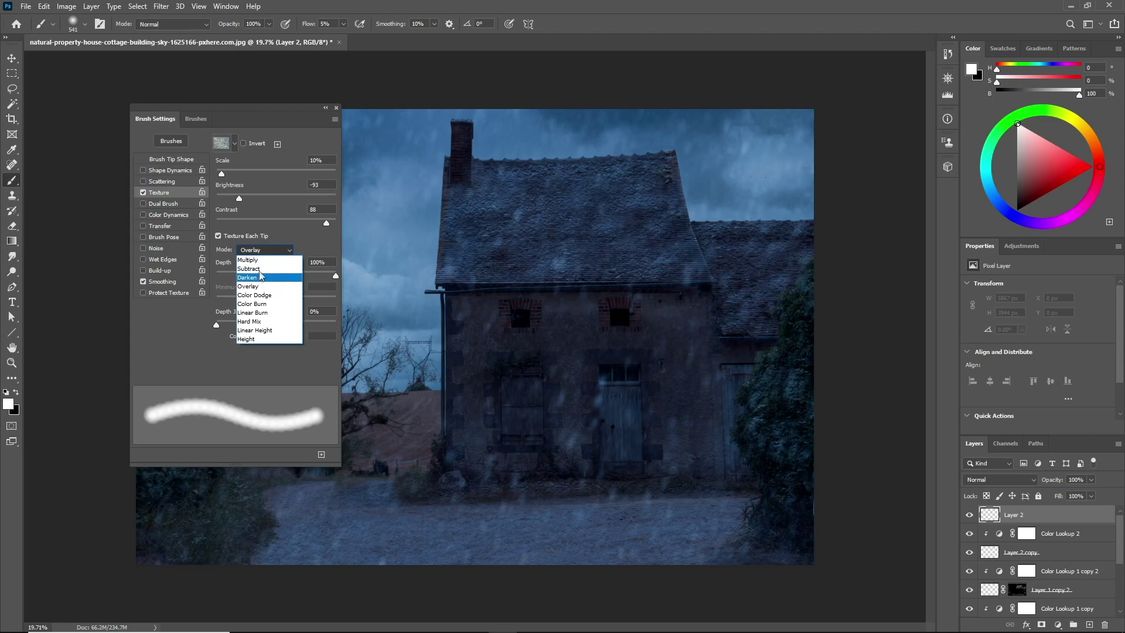
click(266, 261)
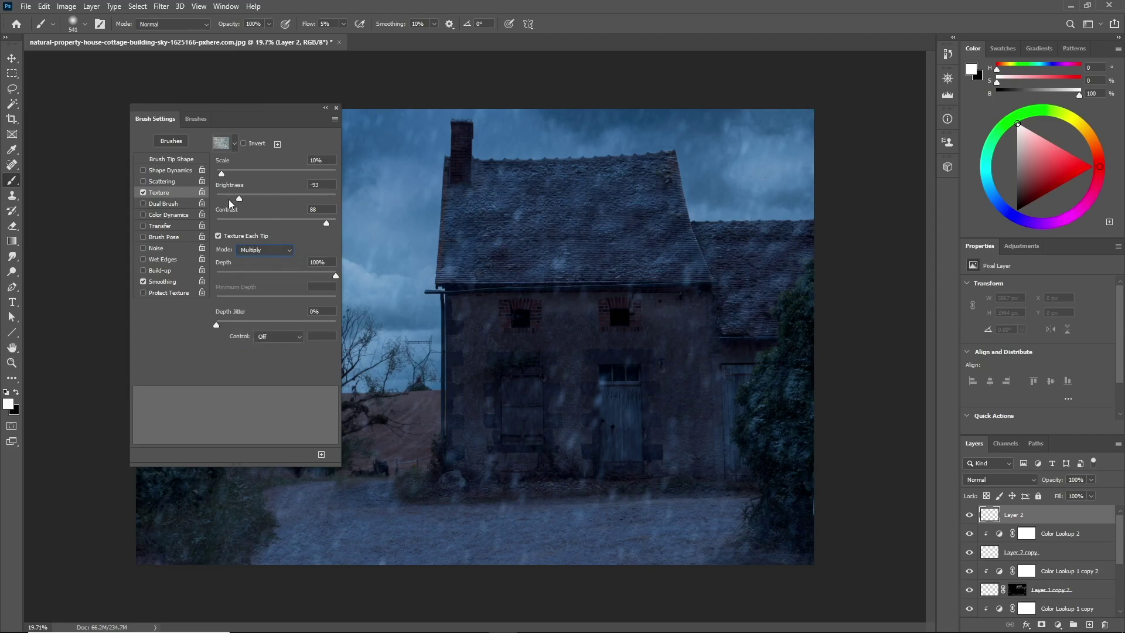
drag(239, 198, 262, 202)
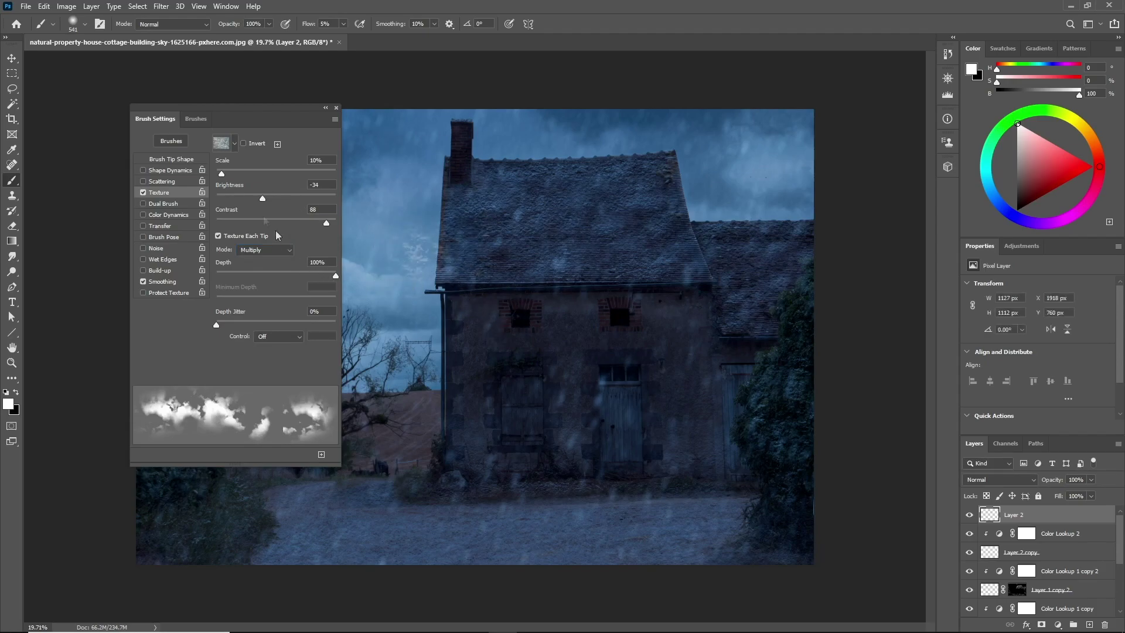
Step: At 73% texture scale, paint clouds across the sky, then erase them from the roof
drag(221, 174, 271, 174)
mouse_move(525, 257)
mouse_down()
mouse_move(591, 256)
mouse_move(616, 243)
mouse_move(587, 230)
mouse_move(741, 251)
mouse_move(709, 221)
mouse_up()
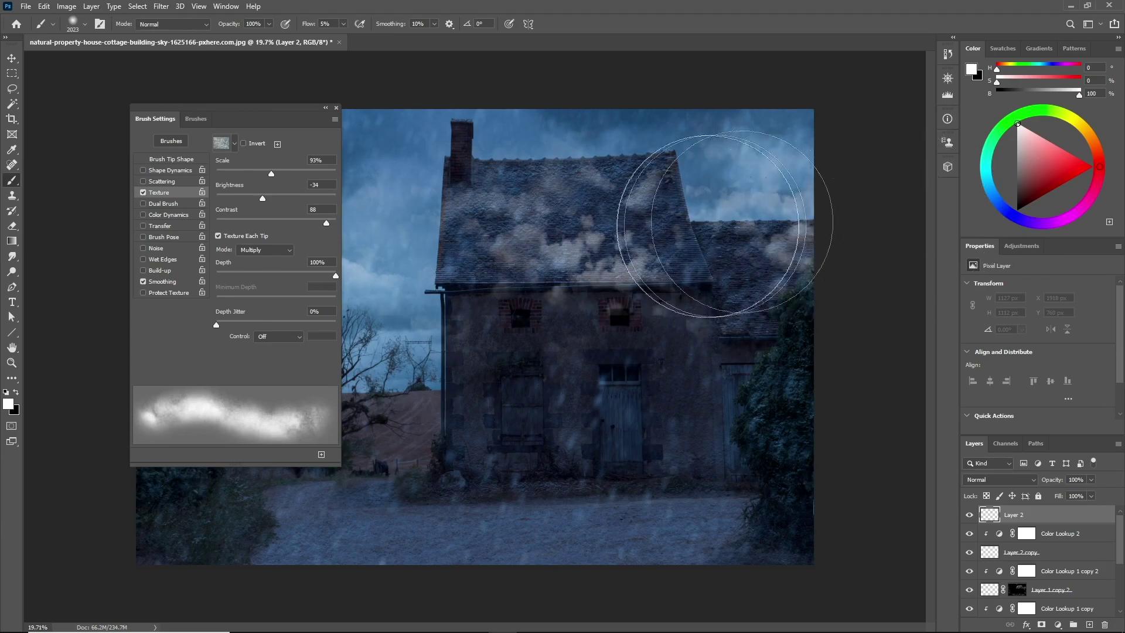
click(336, 108)
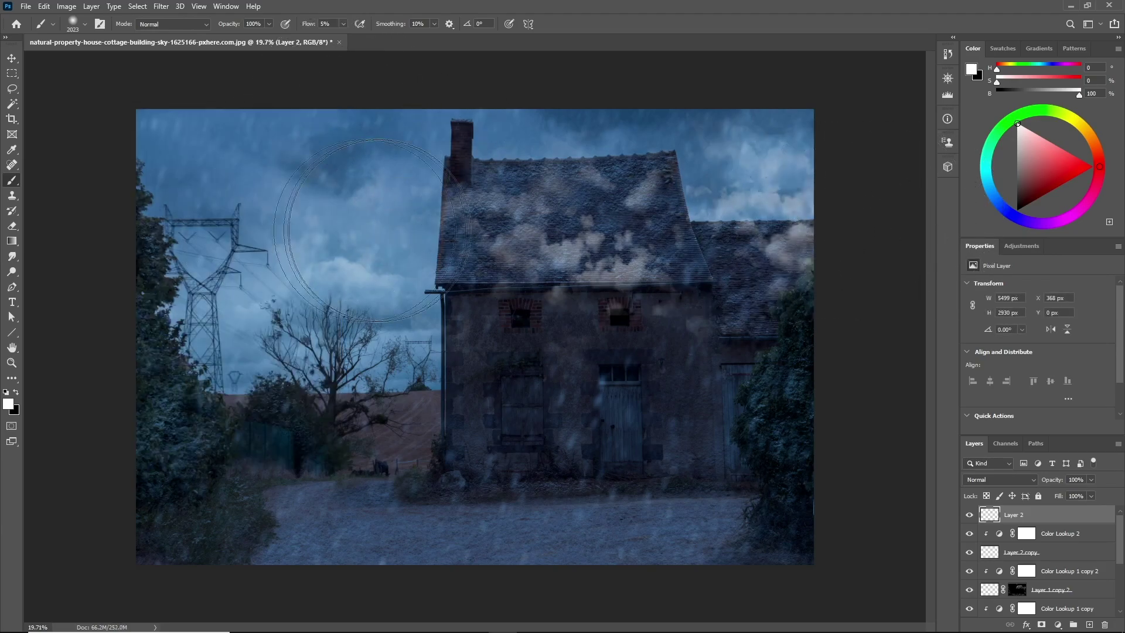
mouse_move(346, 205)
mouse_down()
mouse_move(325, 214)
mouse_move(158, 169)
mouse_move(136, 187)
mouse_up()
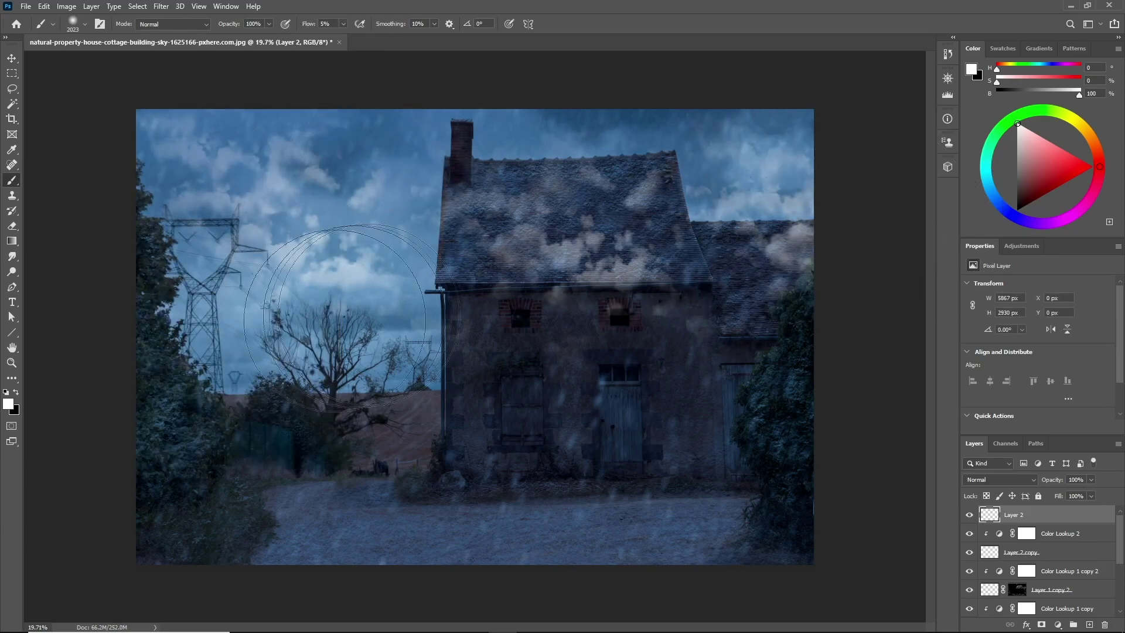
mouse_move(388, 320)
mouse_down()
mouse_move(184, 319)
mouse_move(384, 336)
mouse_move(301, 325)
mouse_move(350, 312)
mouse_move(296, 312)
mouse_move(348, 316)
mouse_up()
key(e)
mouse_move(623, 272)
mouse_down()
mouse_move(687, 272)
mouse_move(451, 267)
mouse_move(666, 201)
mouse_move(547, 251)
mouse_move(527, 221)
mouse_move(533, 179)
mouse_move(733, 244)
mouse_move(663, 276)
mouse_move(538, 231)
mouse_move(825, 232)
mouse_up()
Step: Add a Color Lookup using Moonlight.3DL clipped to the cloud layer
click(1058, 625)
click(1064, 563)
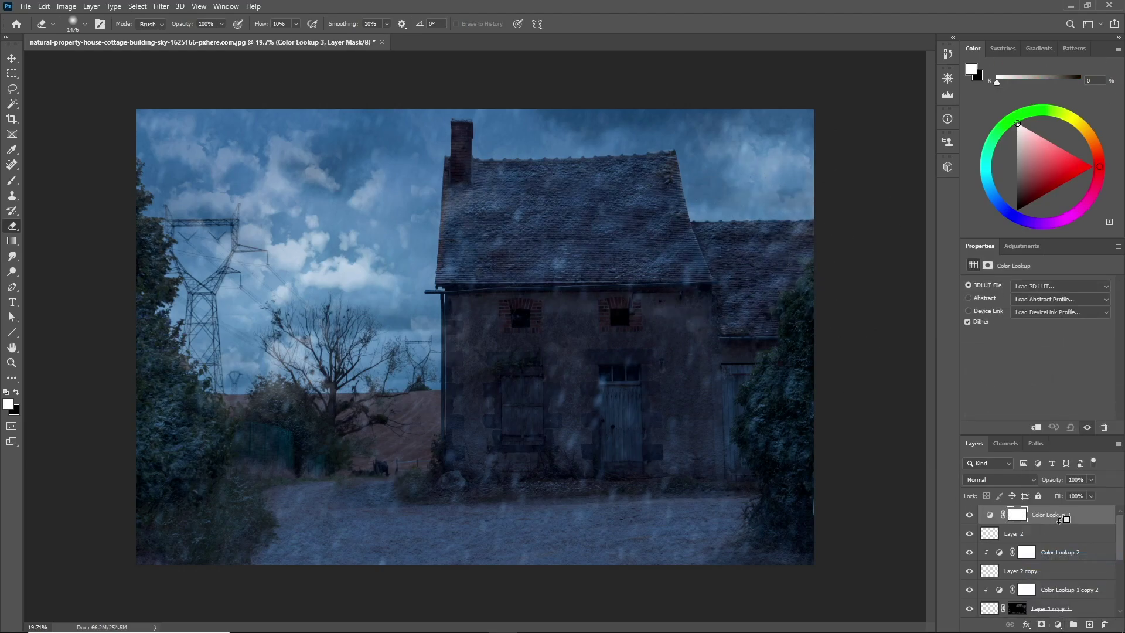
click(1058, 286)
click(1025, 578)
alt+click(985, 524)
Step: Set the cloud layer's blend mode to Screen after trying Color Dodge
click(1049, 534)
click(1001, 480)
click(1005, 446)
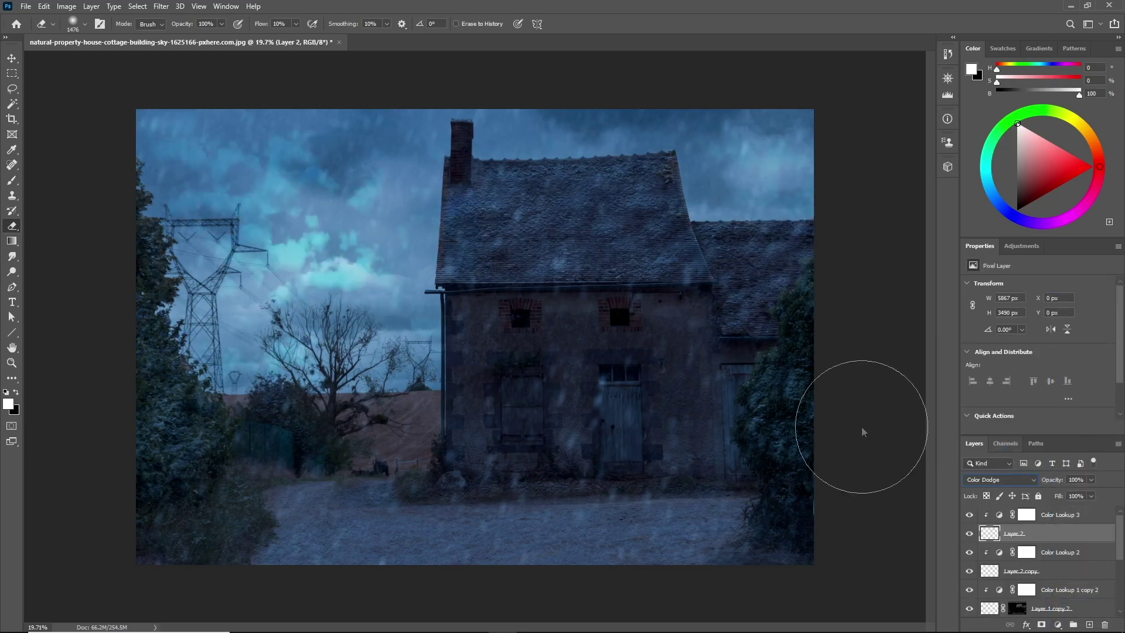
click(1001, 480)
click(1004, 438)
Step: Delete the Color Lookup 3 cloud lookup layer
shift+click(1087, 514)
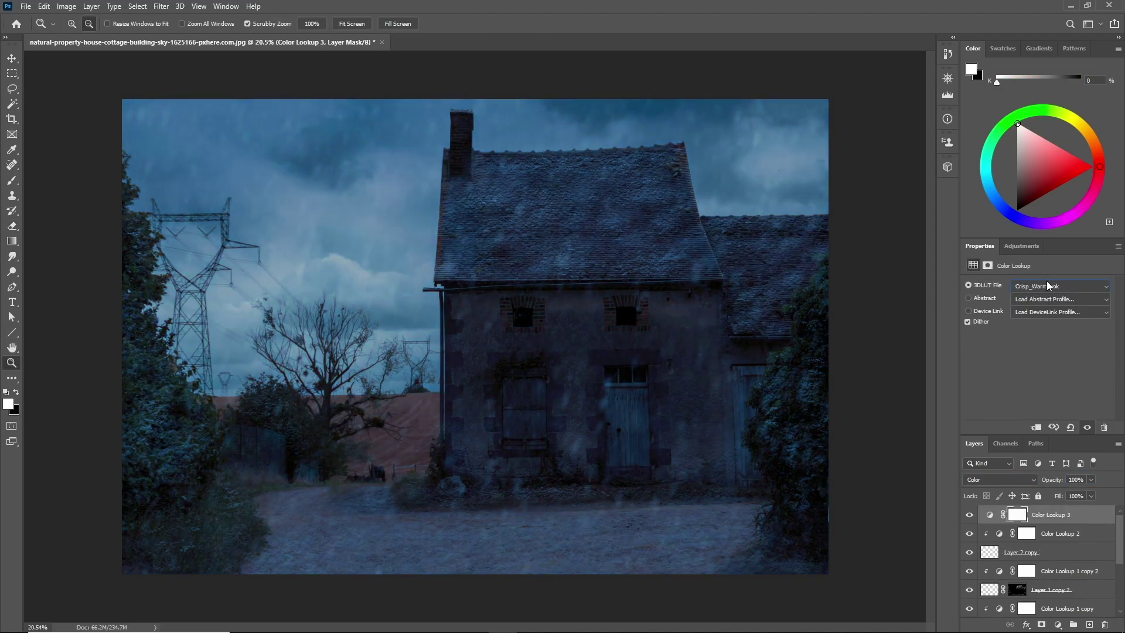
scroll(1047, 283, down, 16)
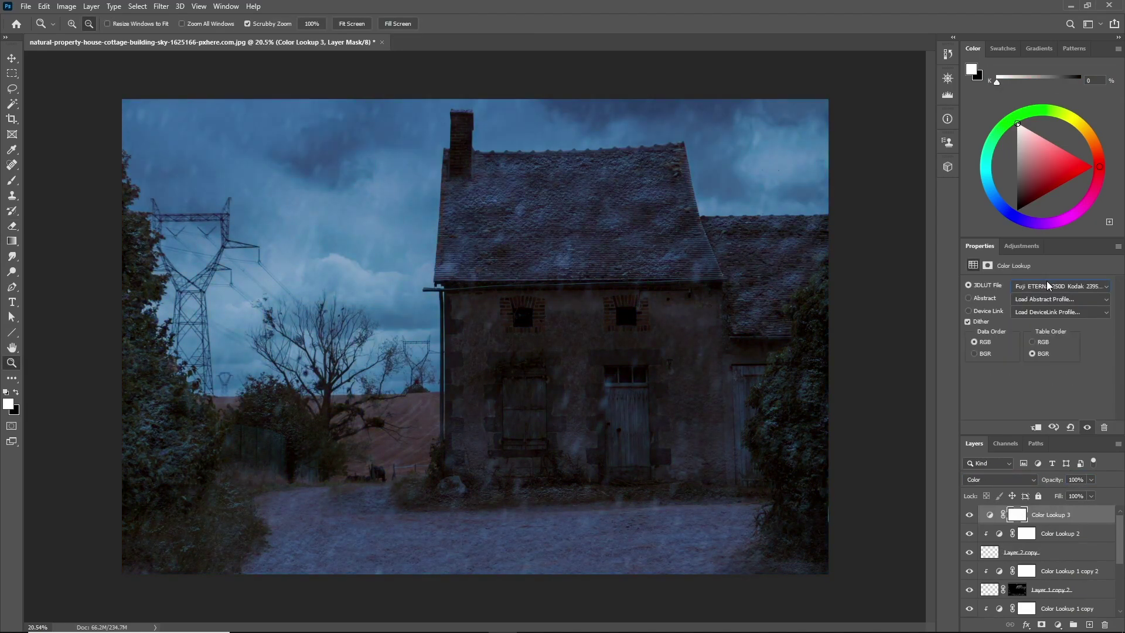
scroll(1047, 281, down, 3)
key(Delete)
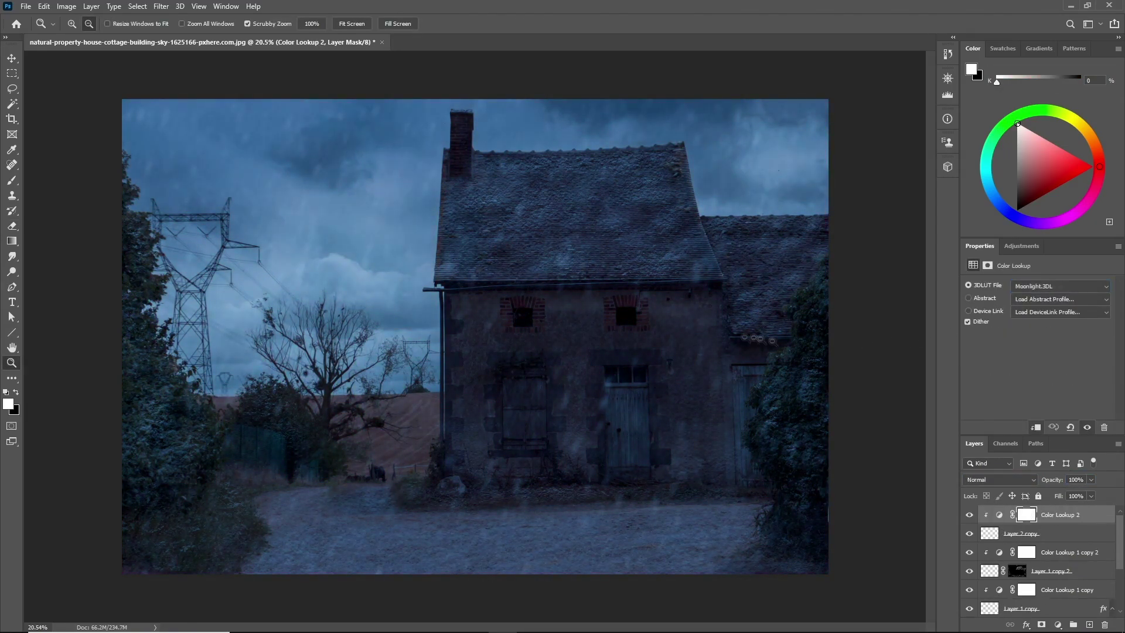